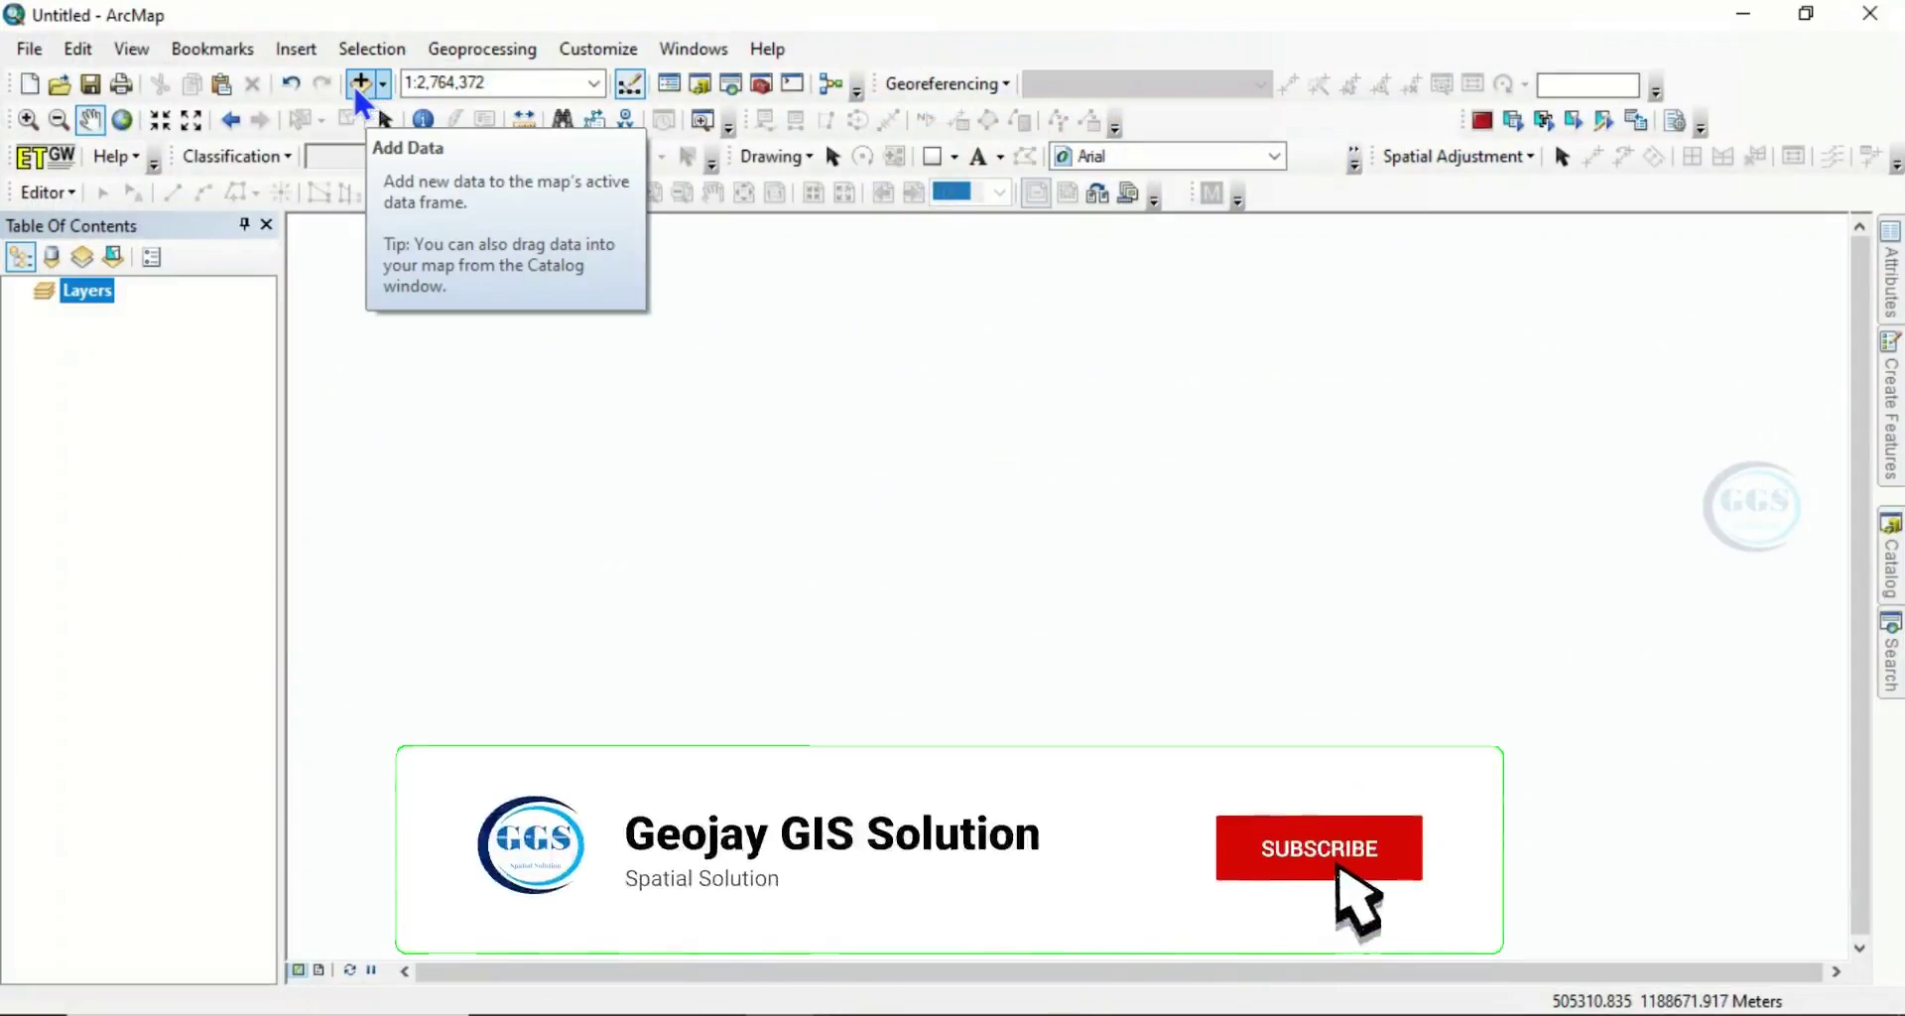
Step: Open the Add Data dialog to start adding data to the empty map
left_click(362, 85)
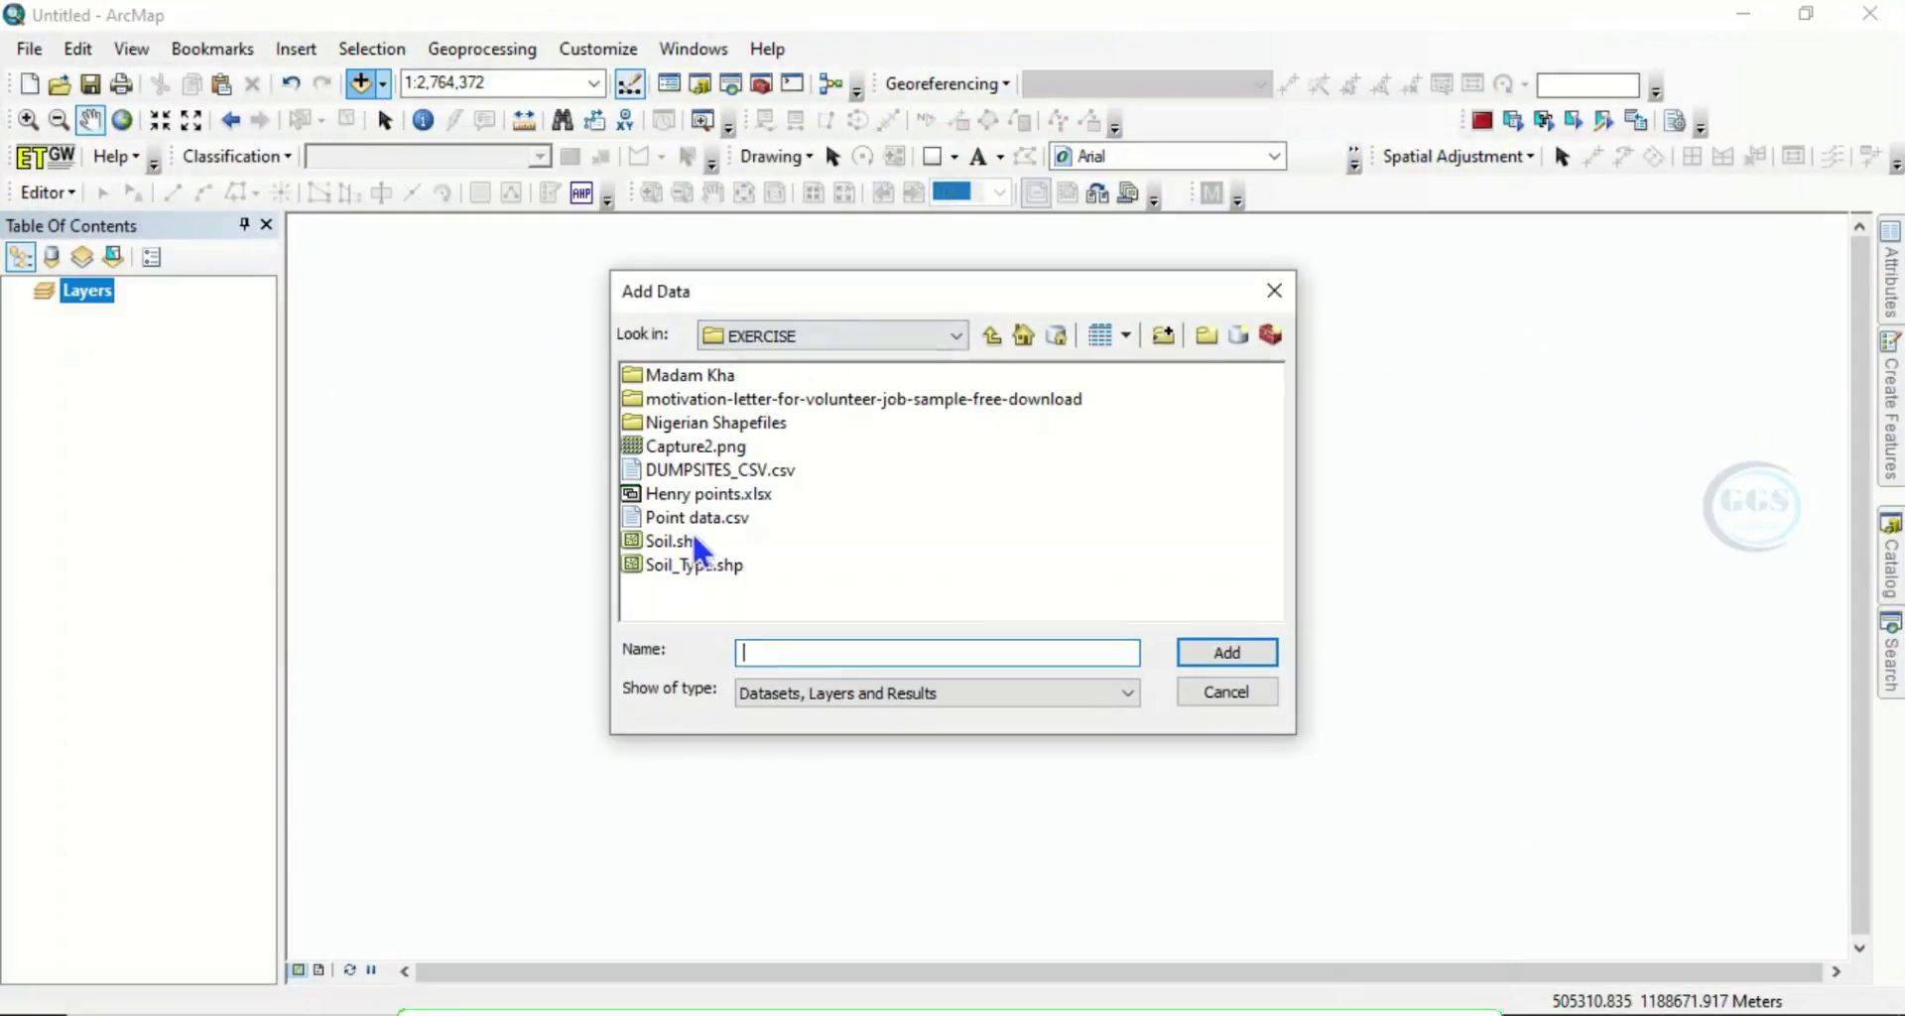
Step: Add Soil.shp from the EXERCISE folder to the map
left_click(660, 546)
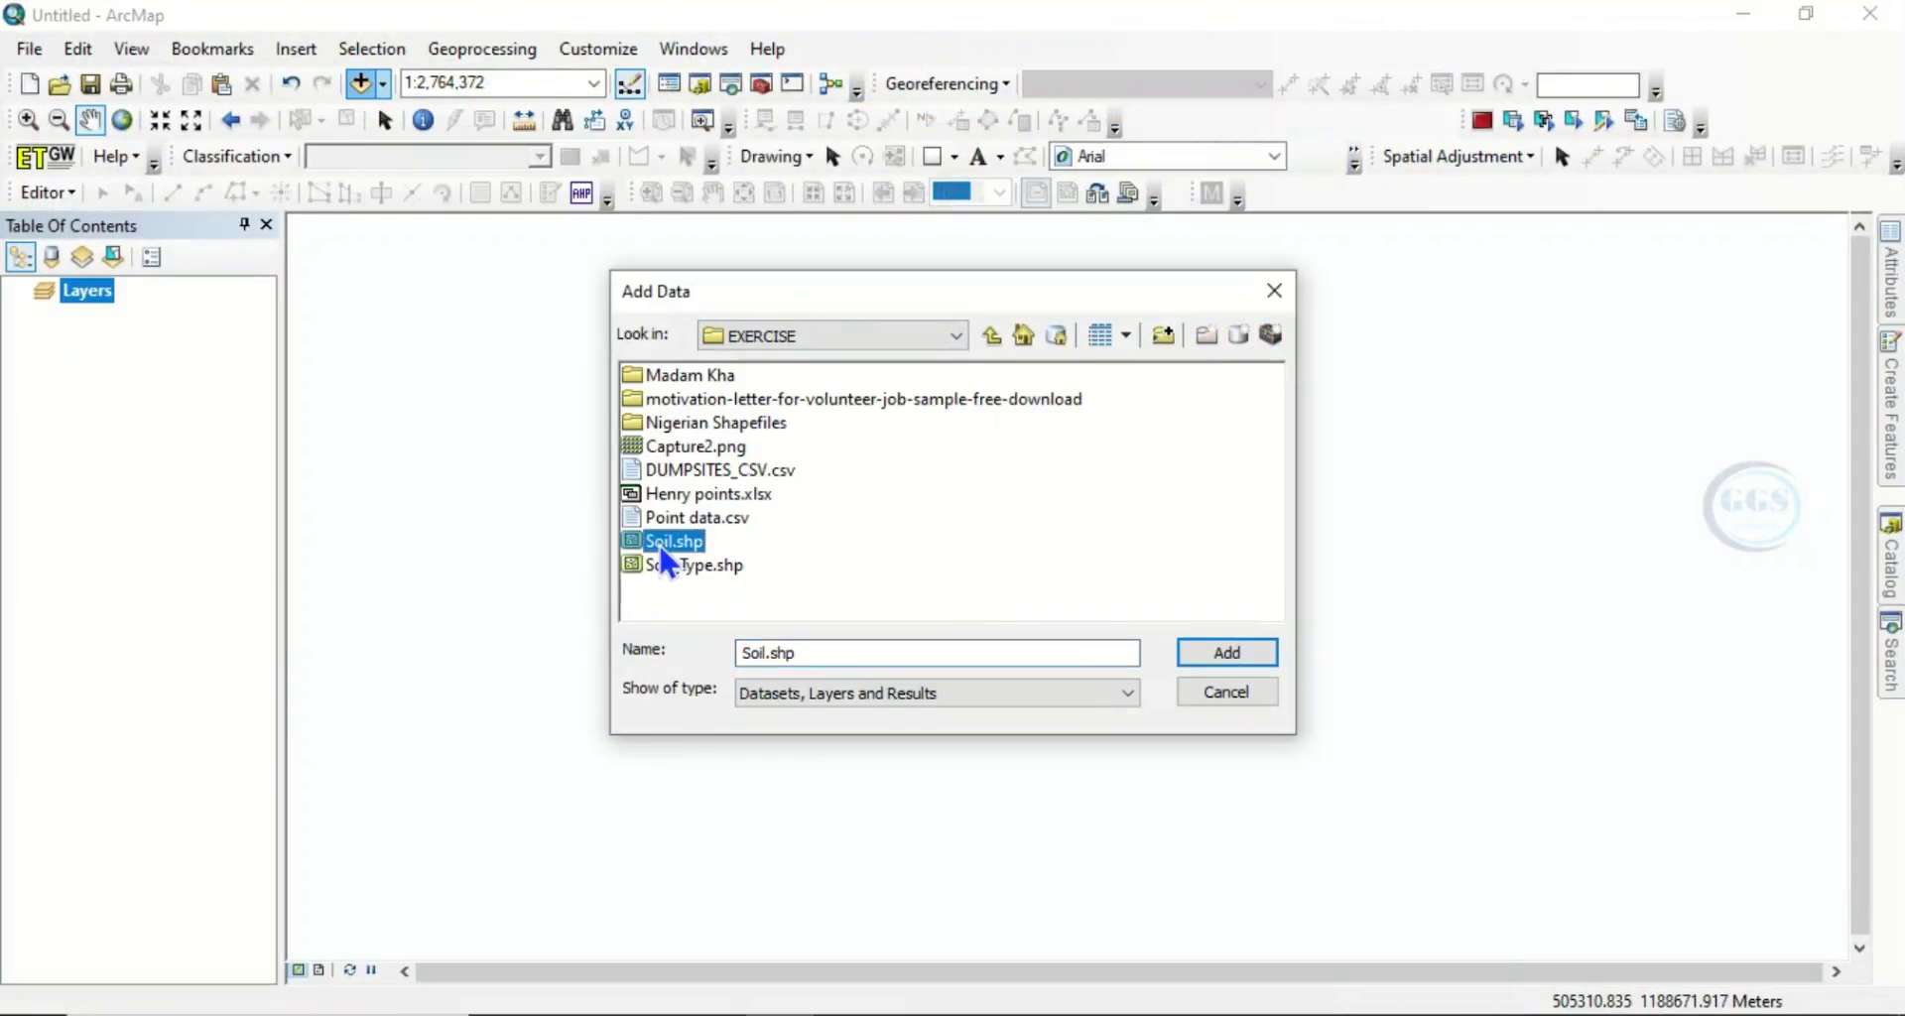
left_click(1195, 645)
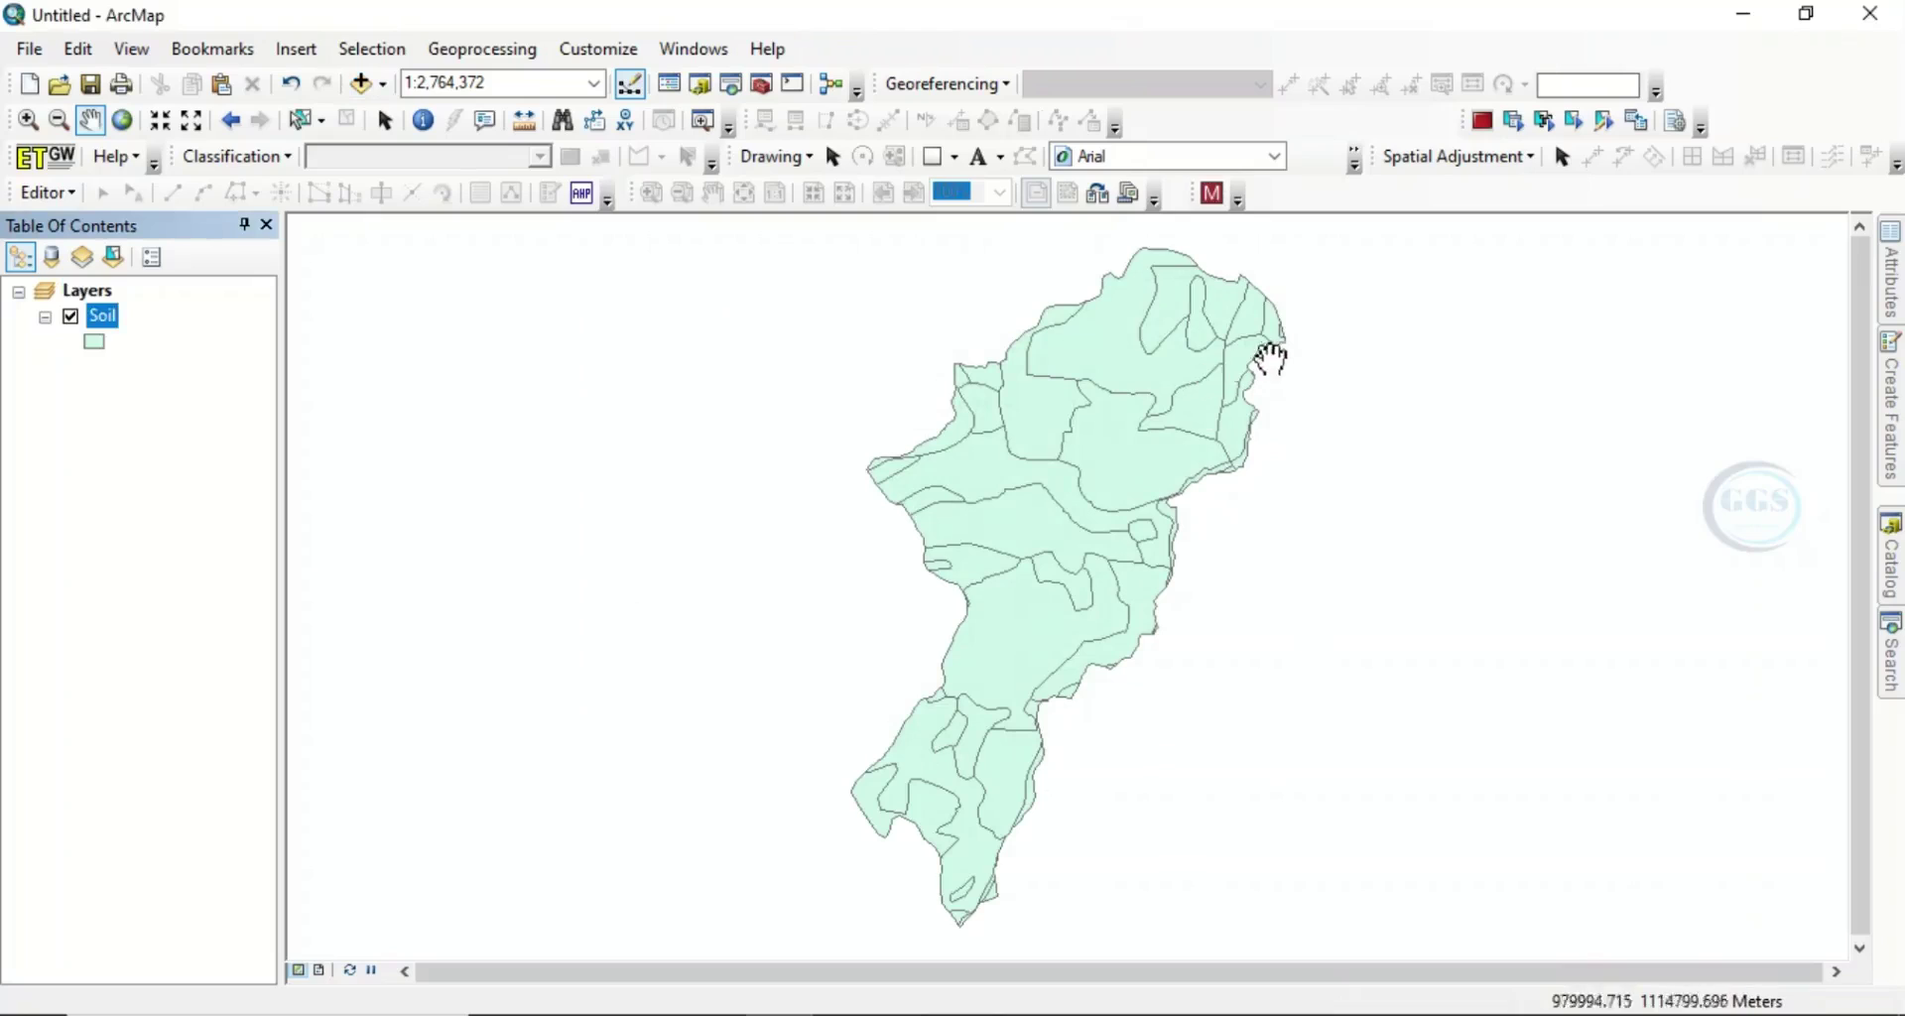
Step: Symbolize the Soil layer by unique Soil_Type values, excluding <all other values>
right_click(102, 320)
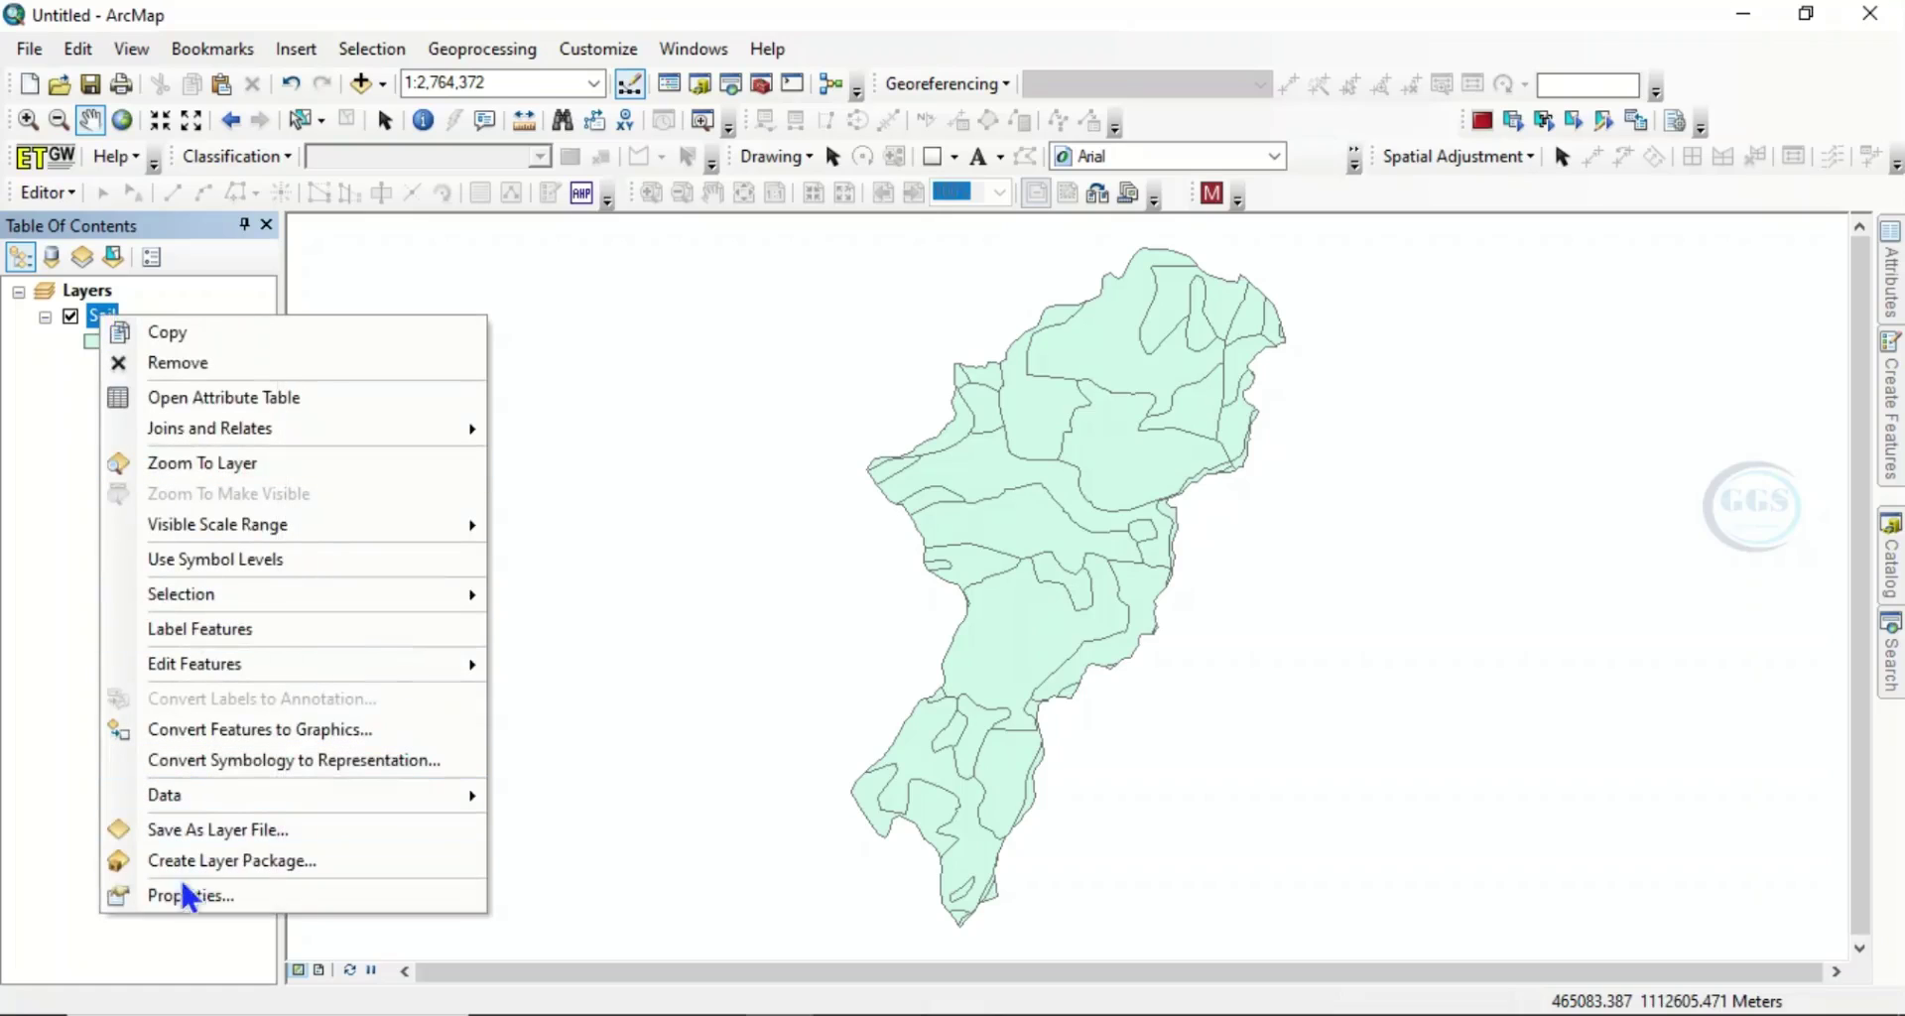
left_click(185, 895)
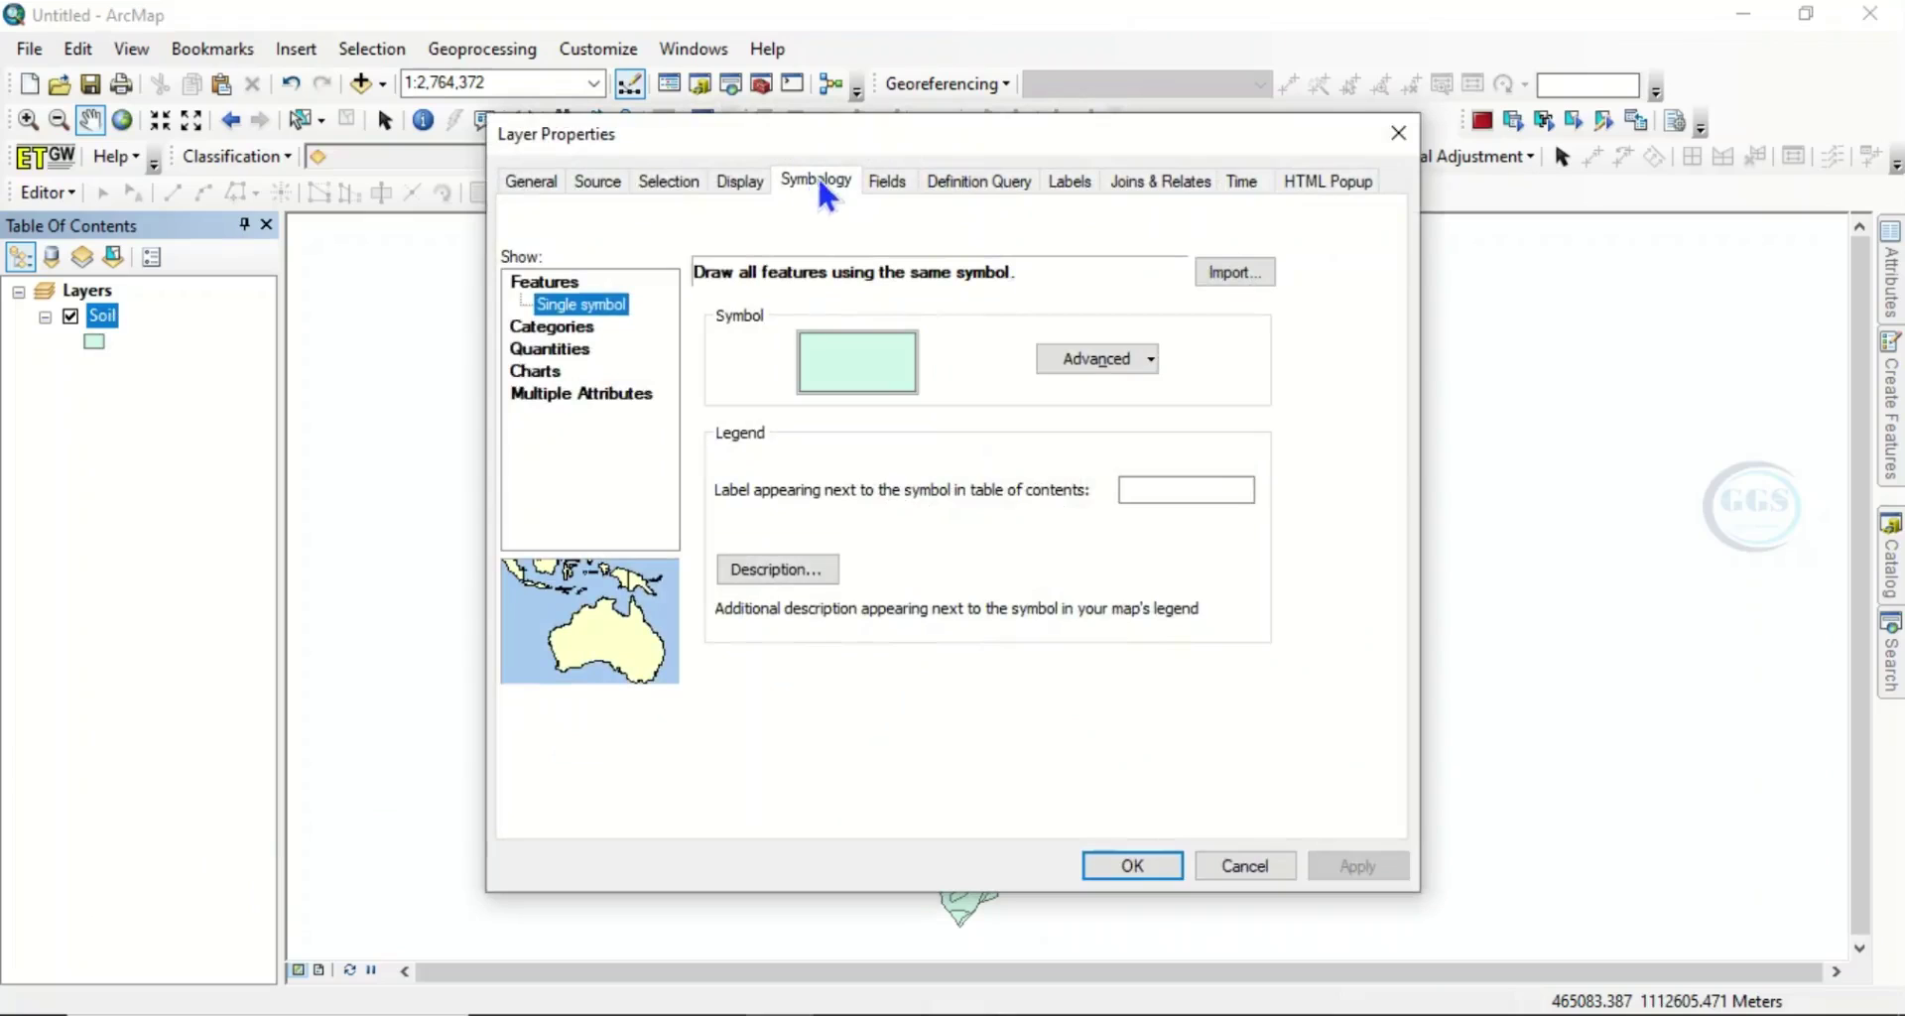
left_click(542, 327)
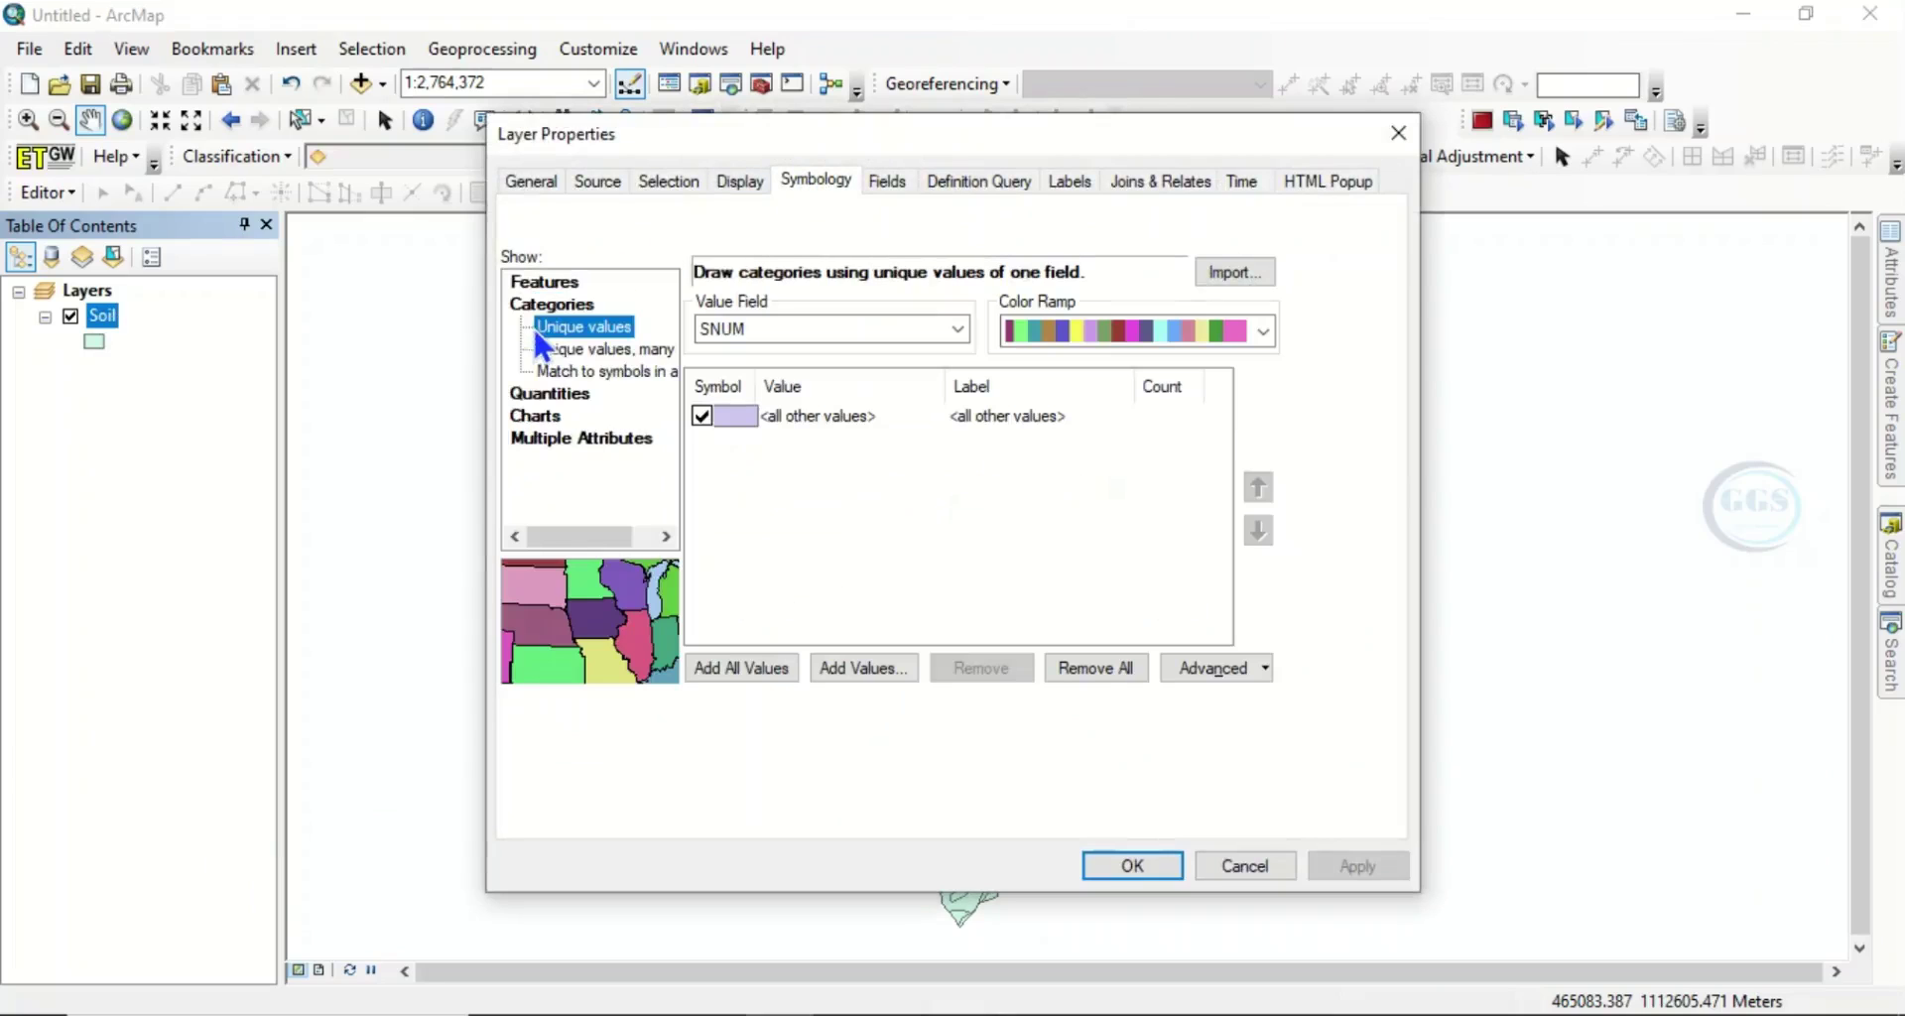
left_click(956, 328)
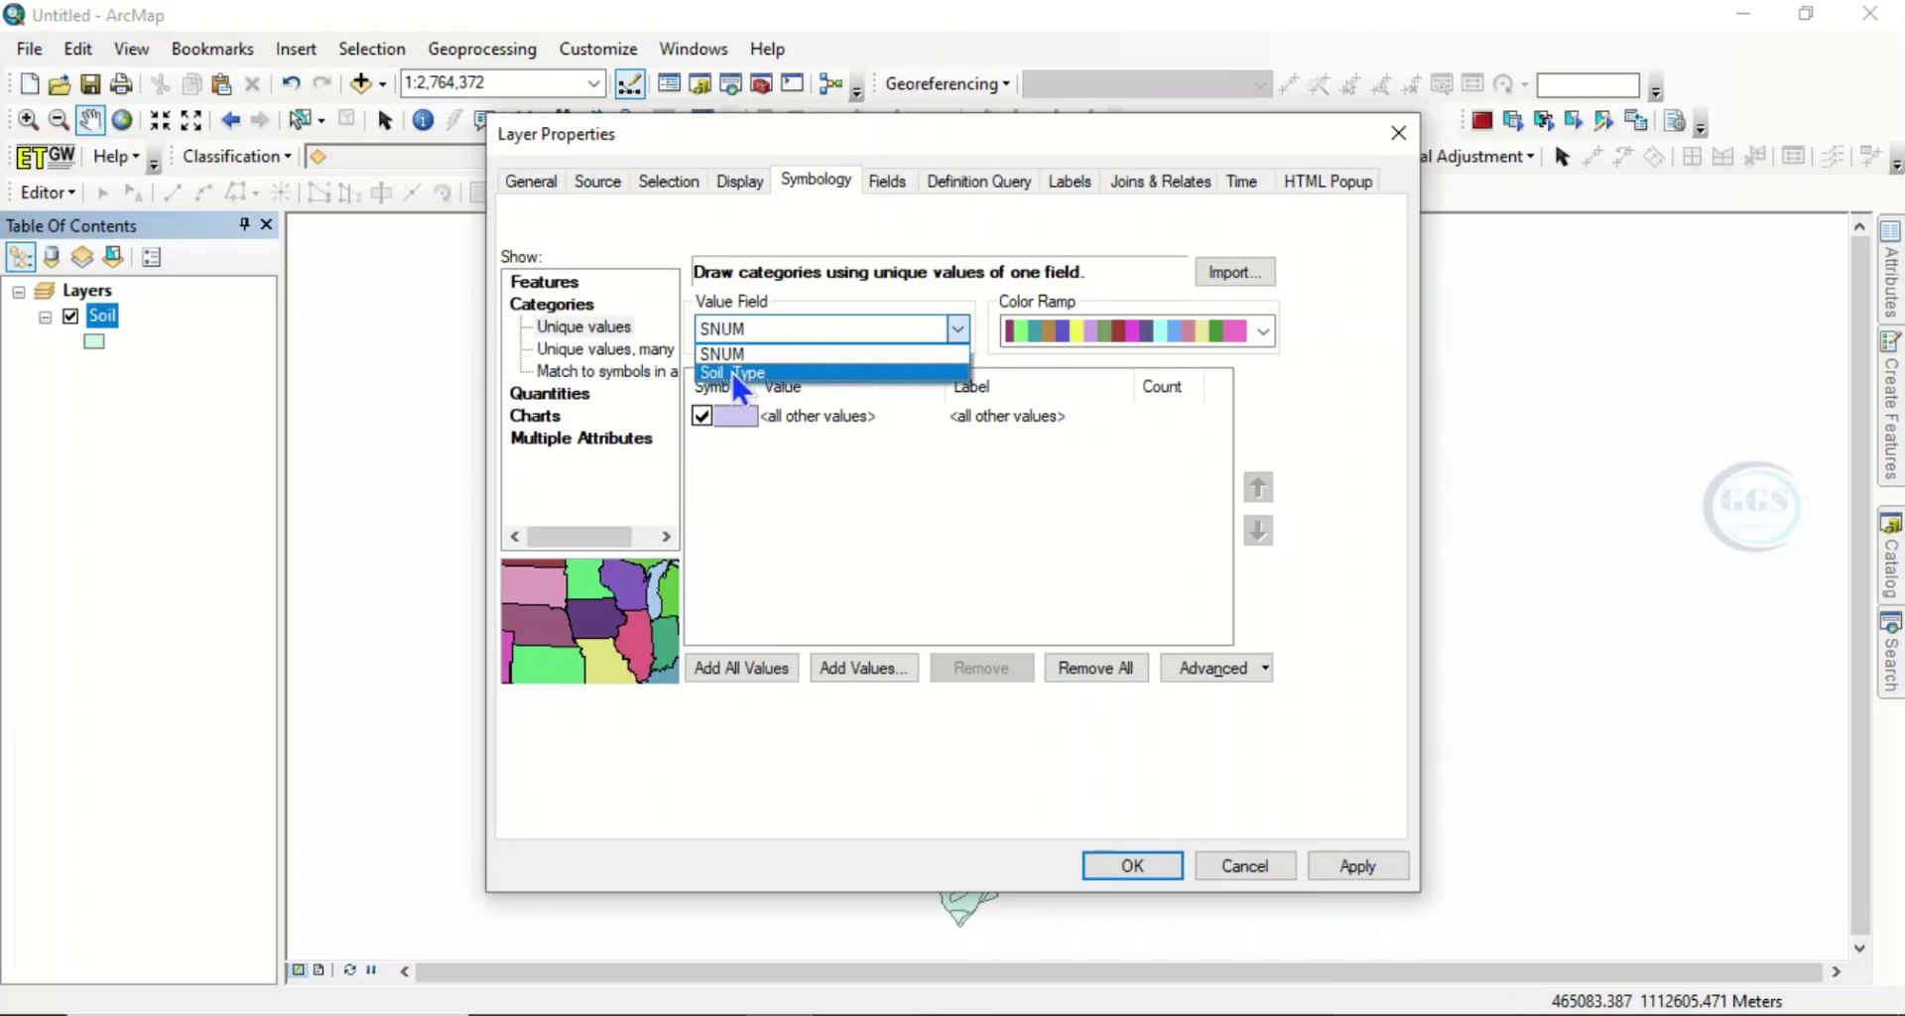
left_click(734, 374)
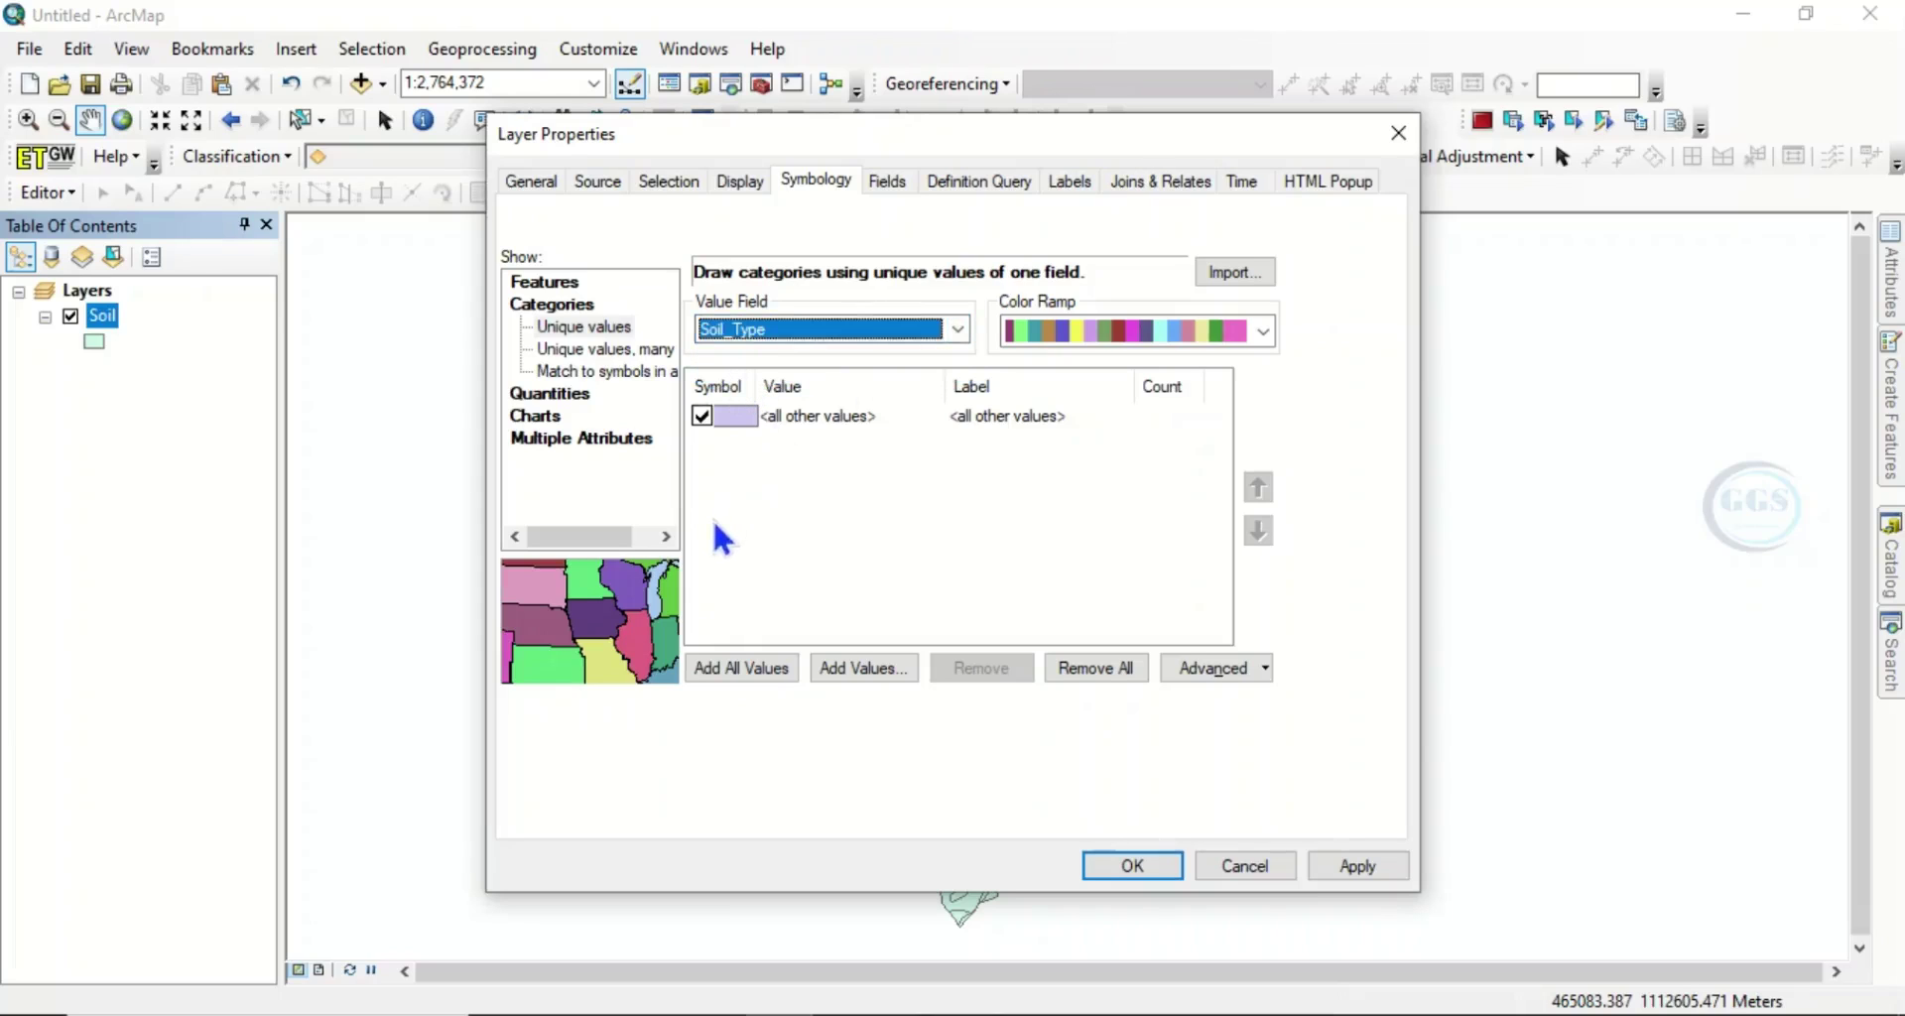
left_click(735, 673)
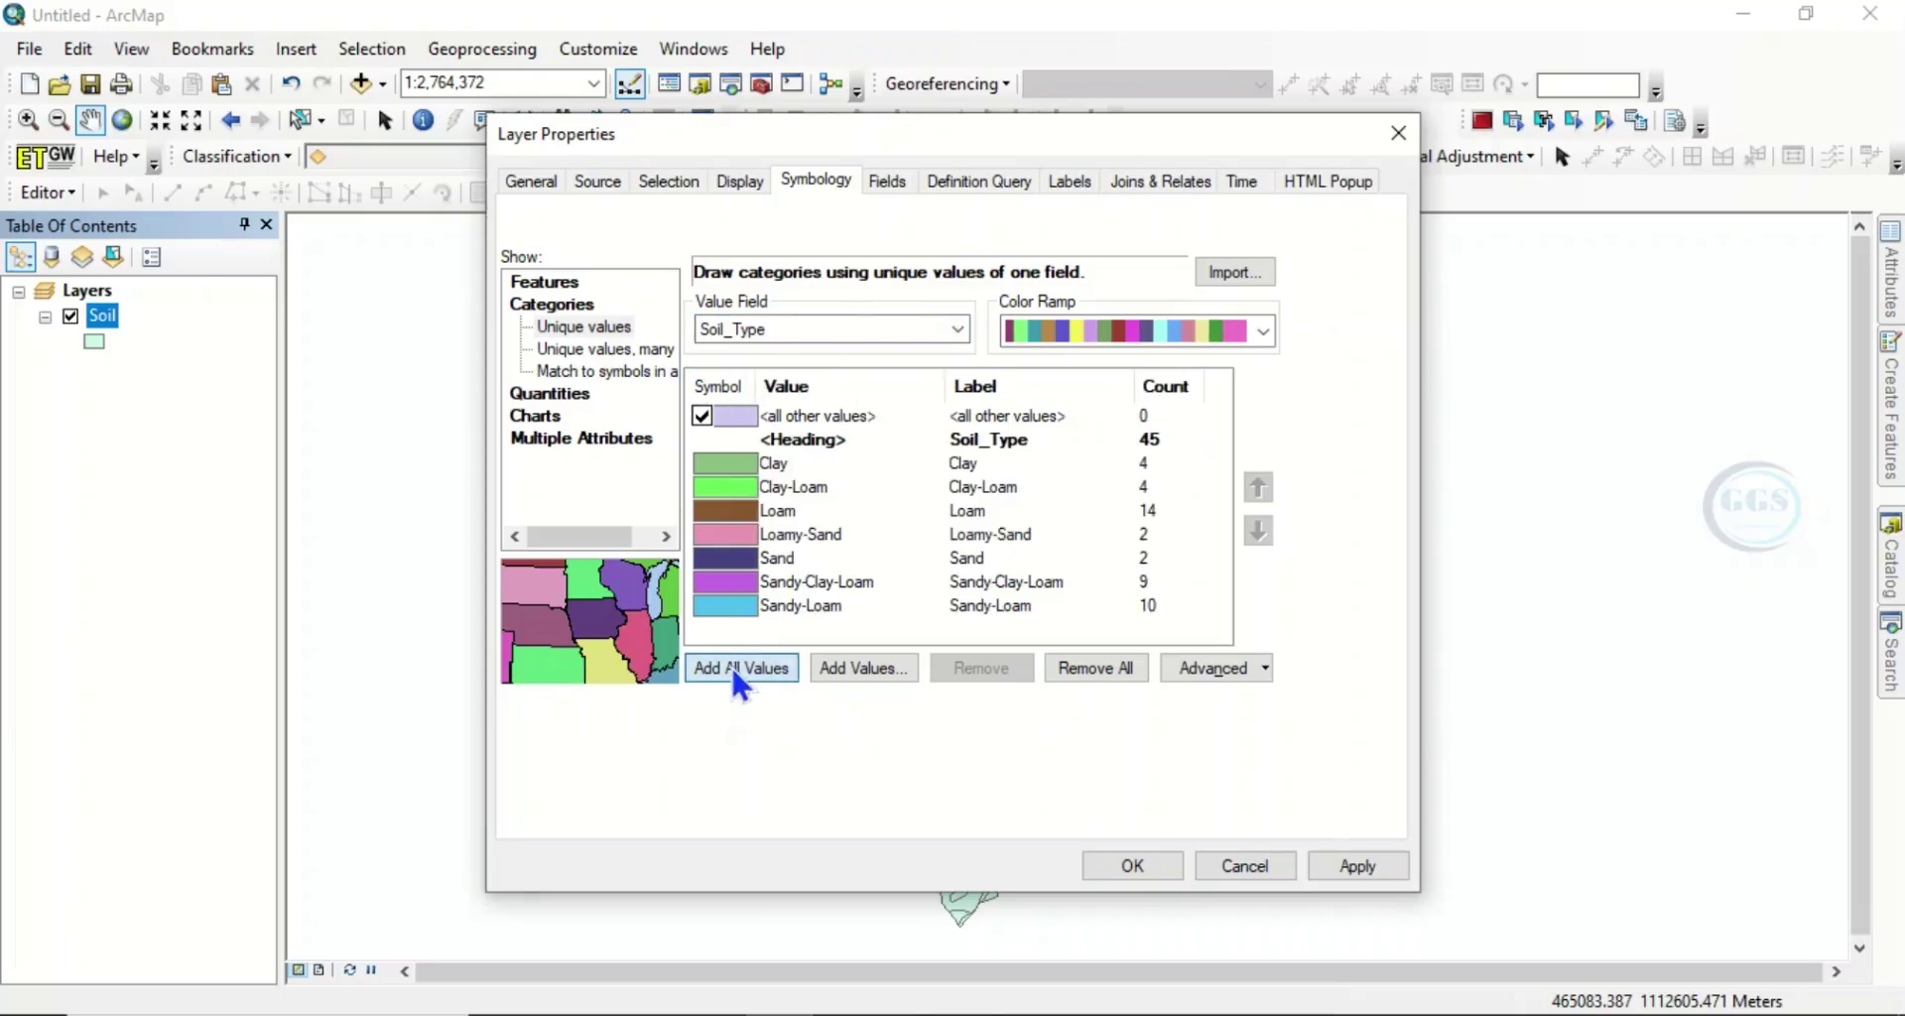
left_click(702, 414)
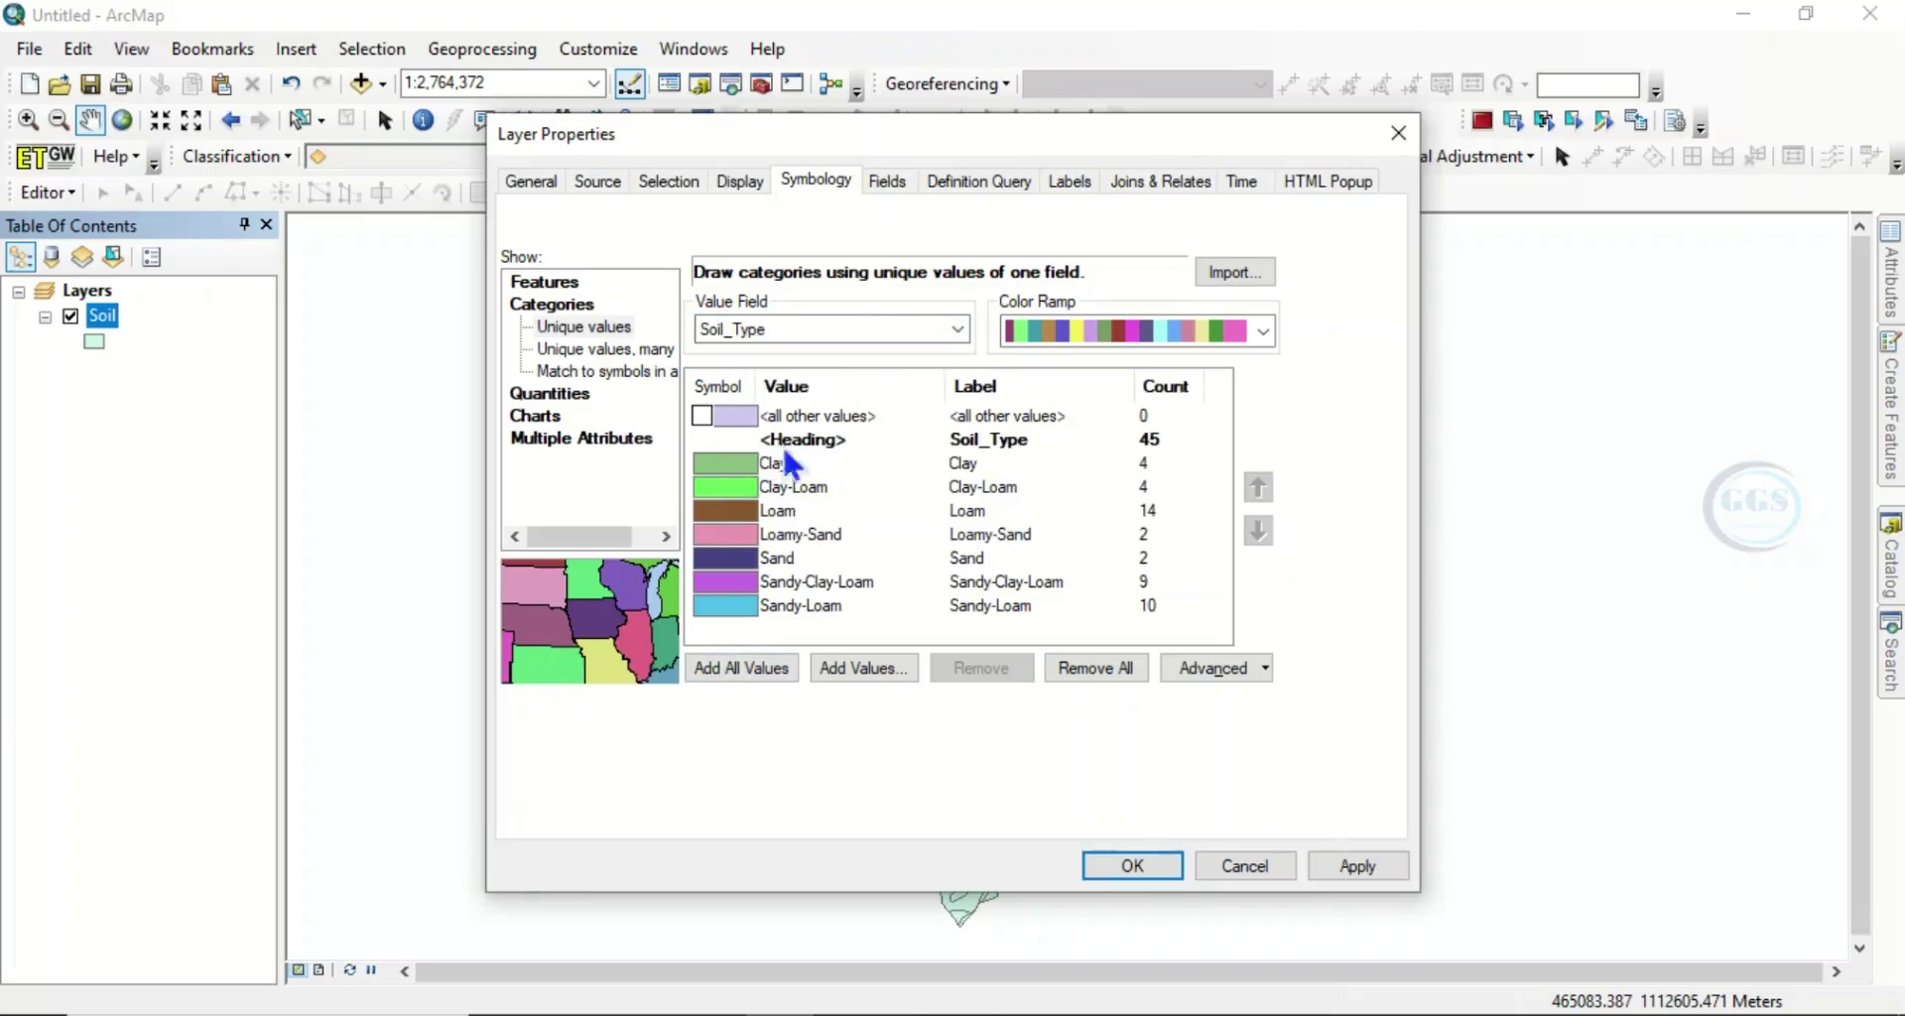
left_click(1131, 867)
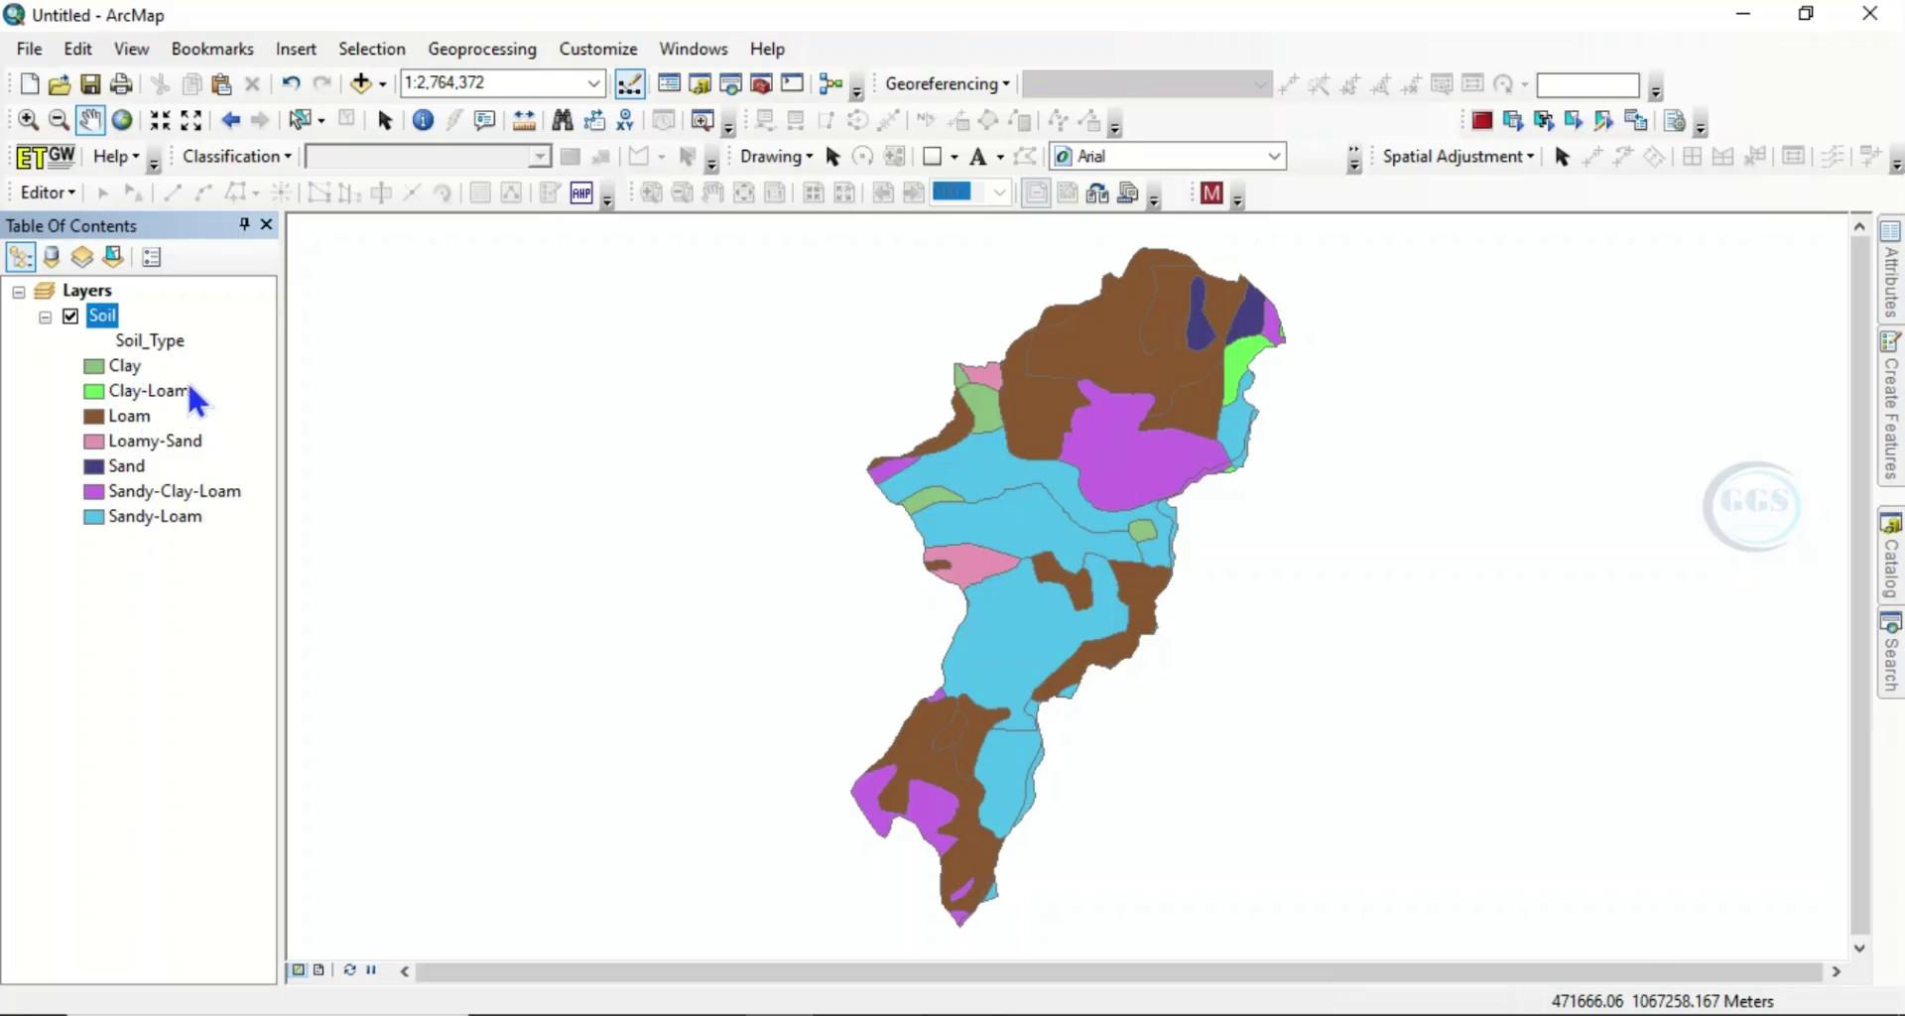
Step: Open the Soil attribute table and add a Double field named Area
right_click(94, 314)
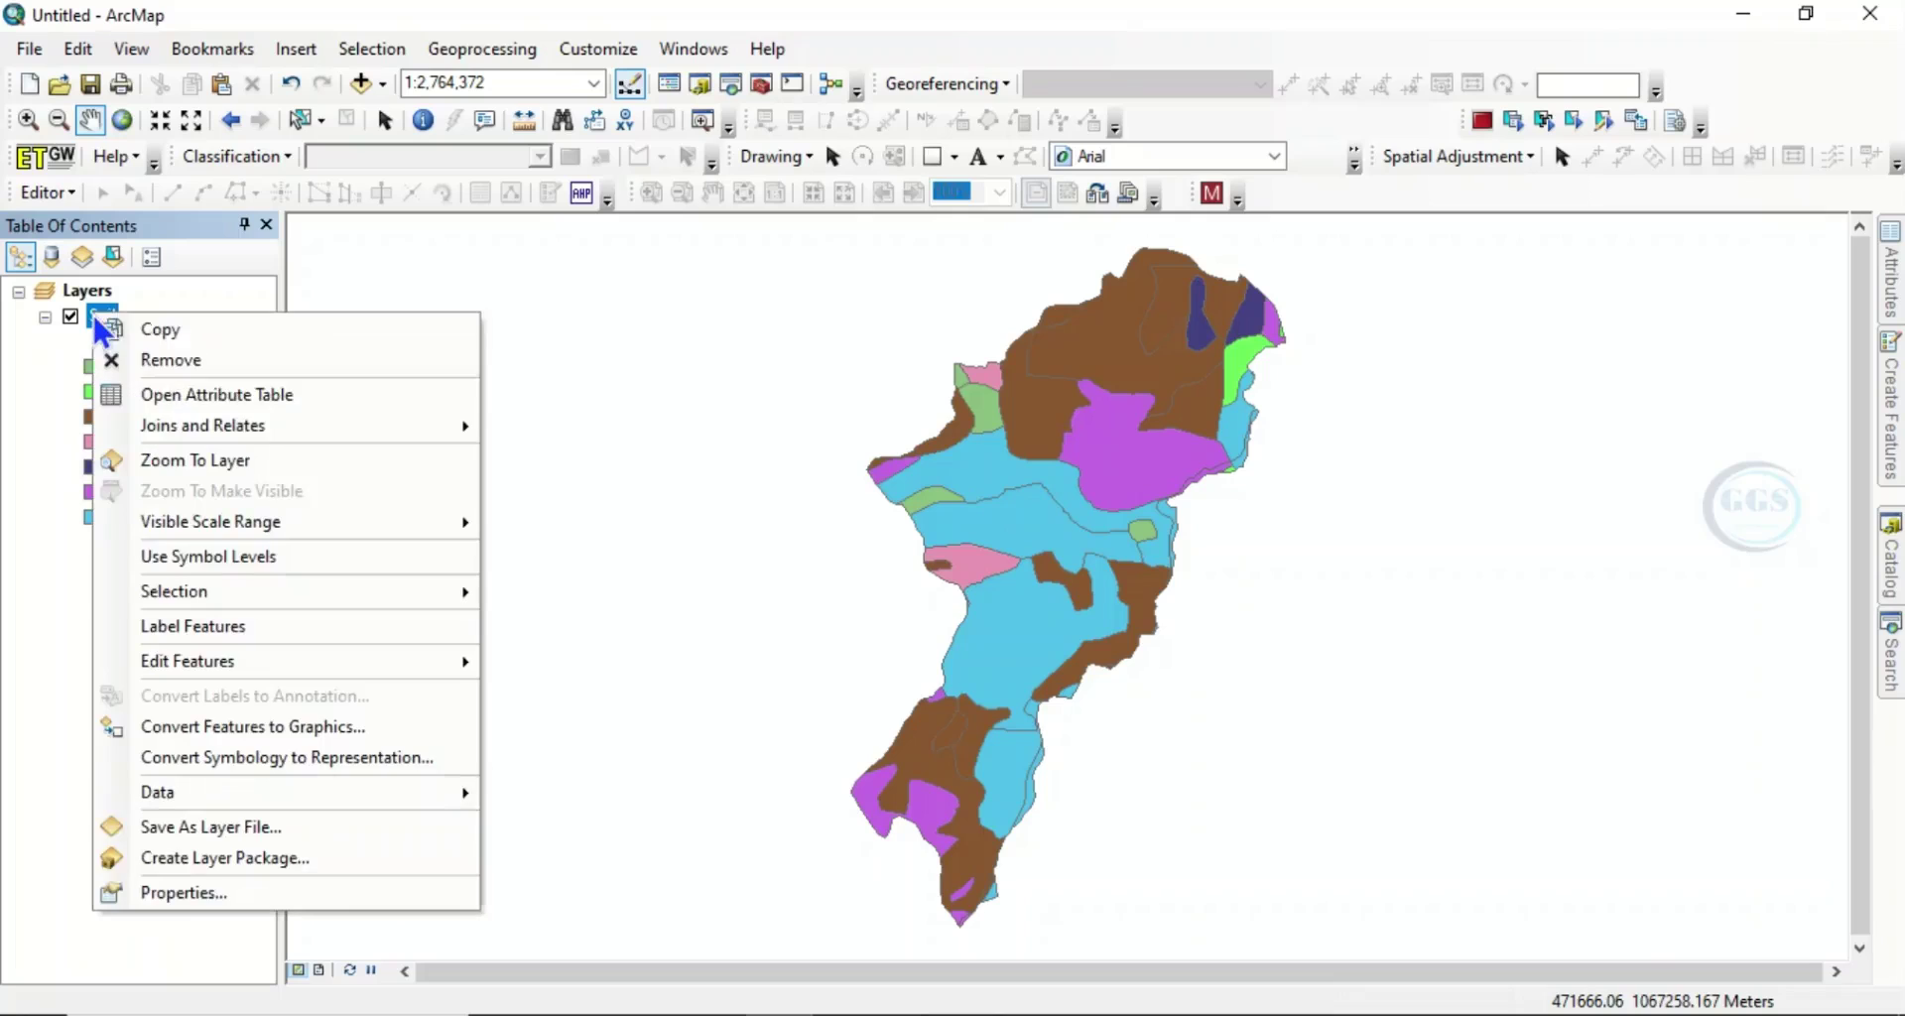
left_click(176, 395)
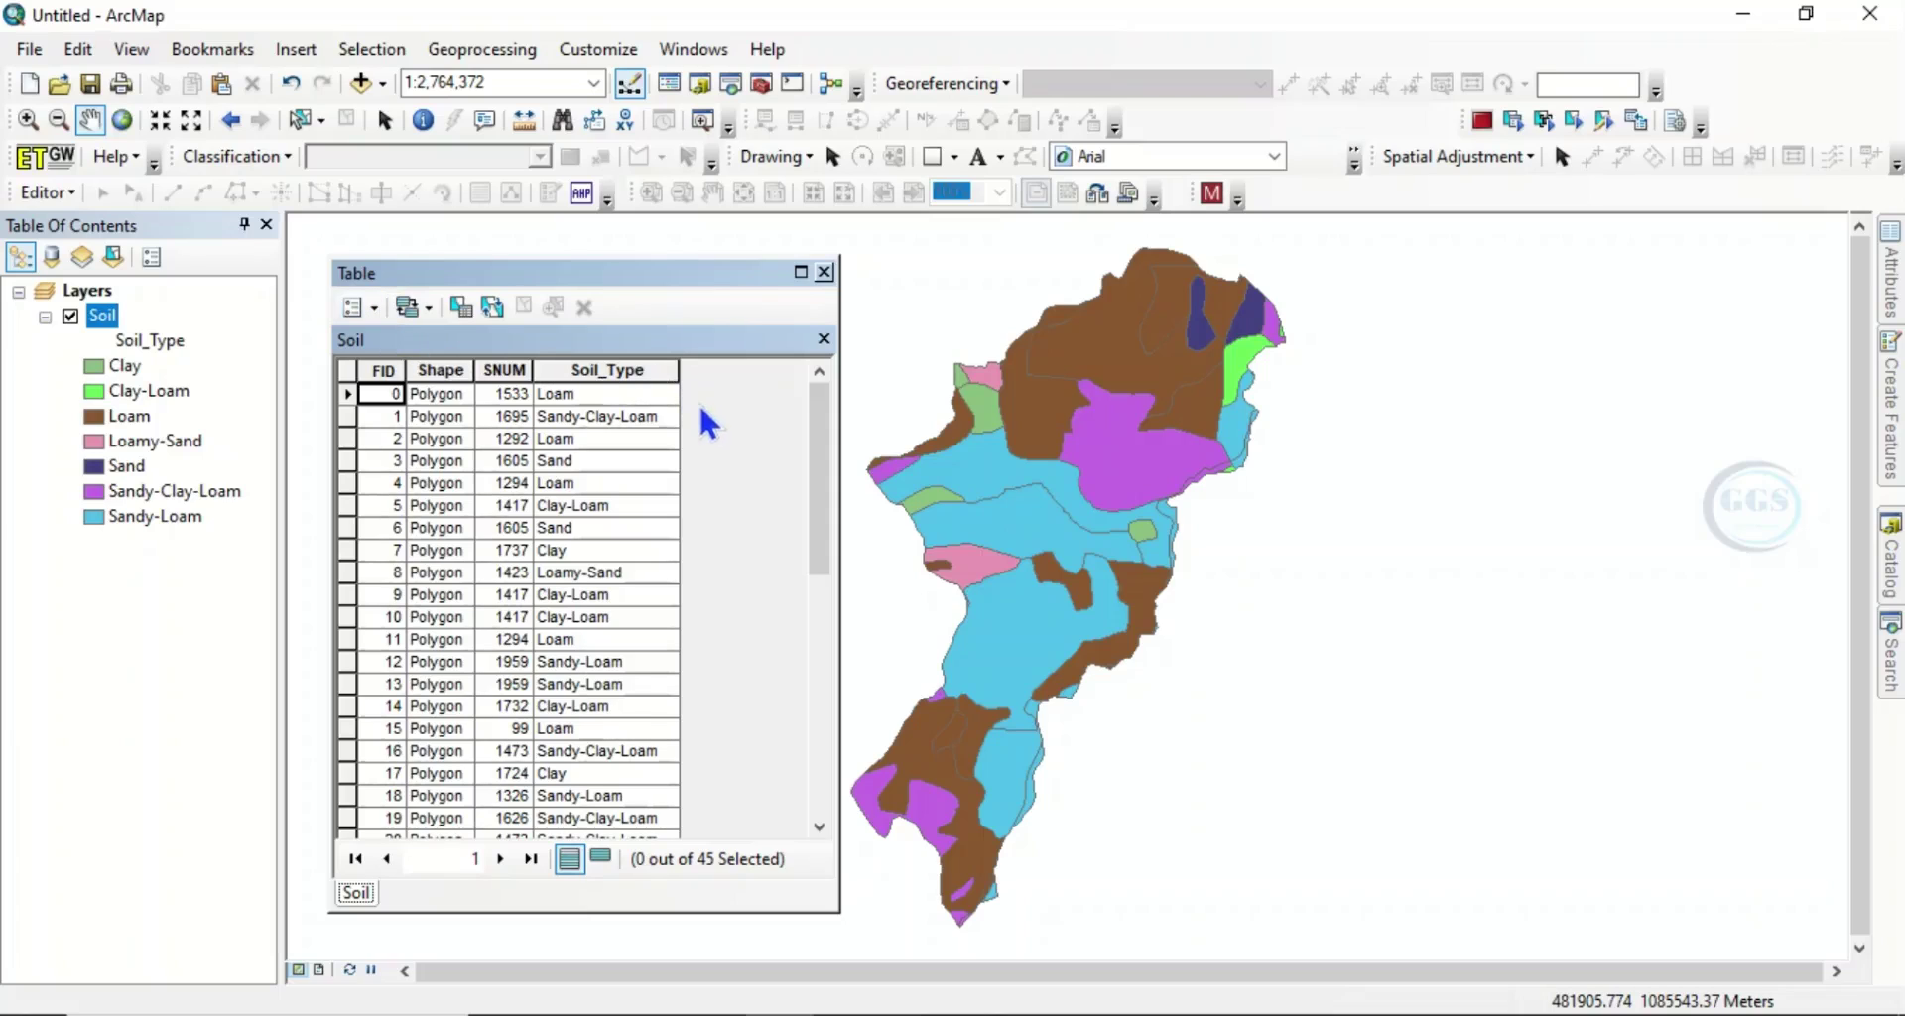
left_click(374, 308)
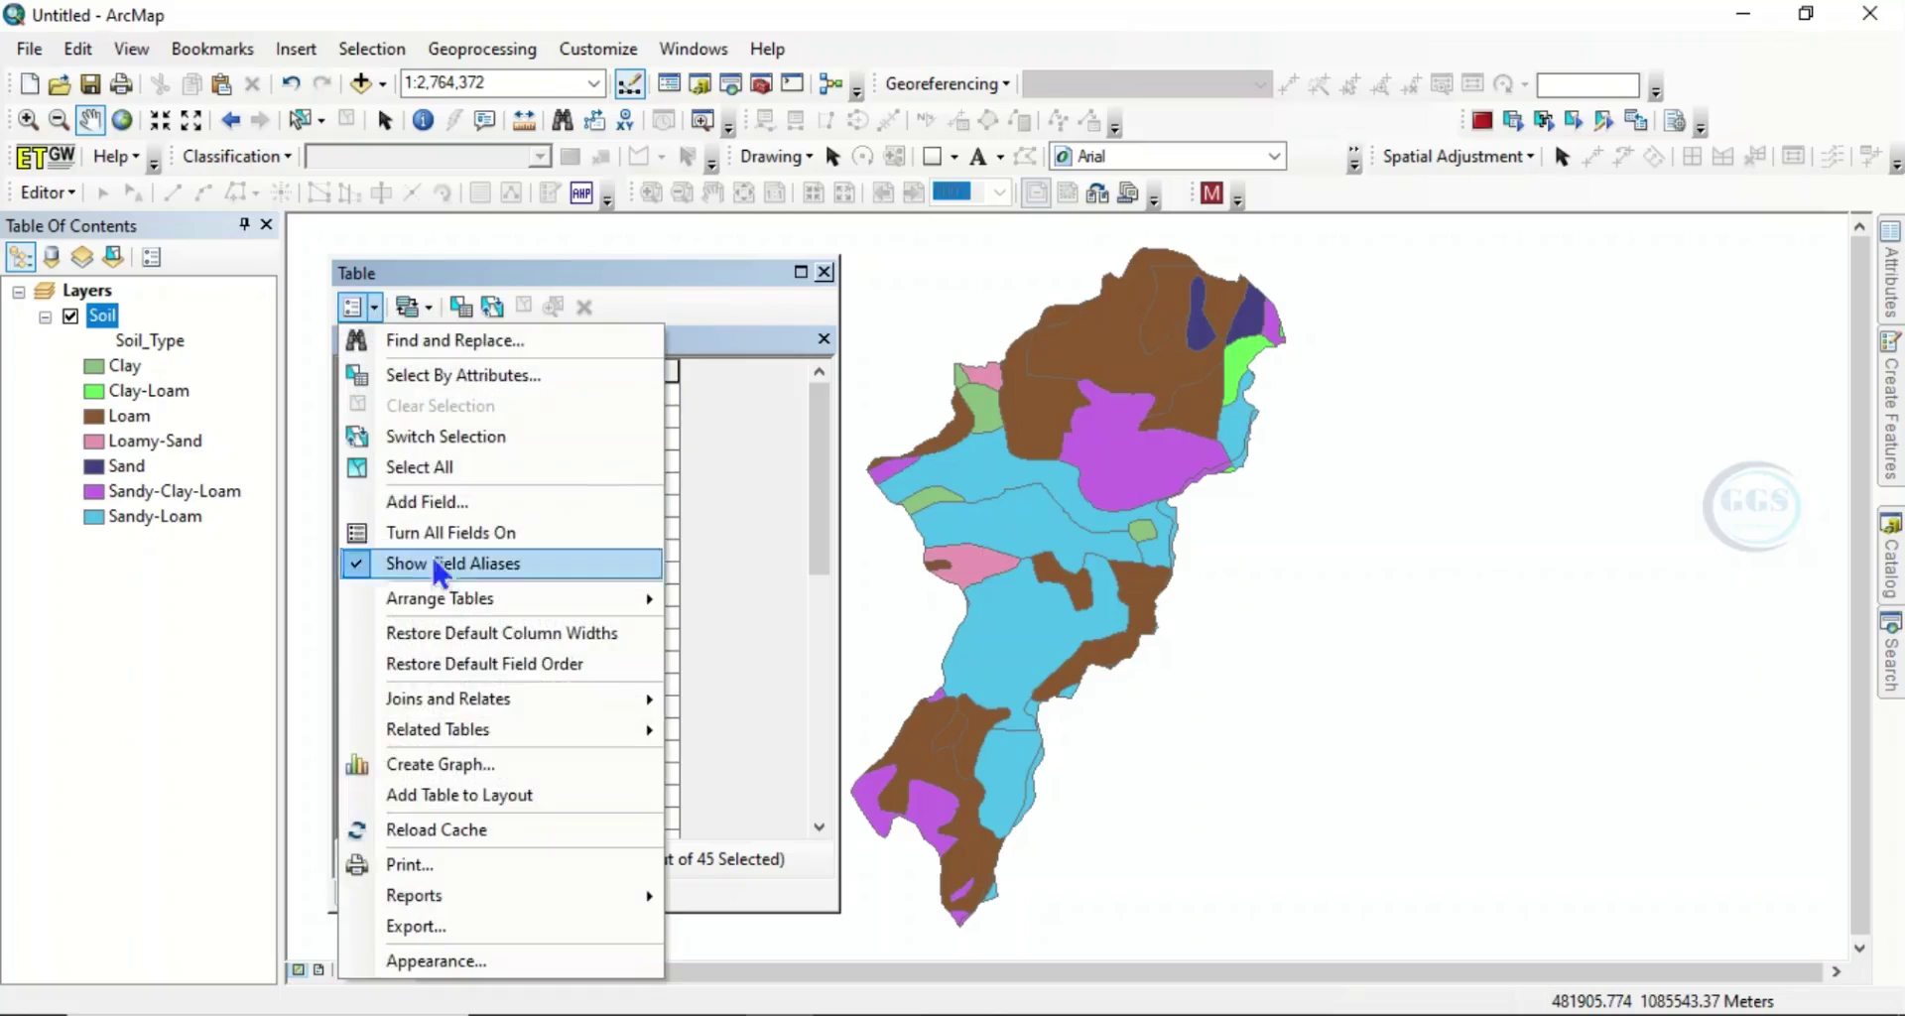
left_click(425, 506)
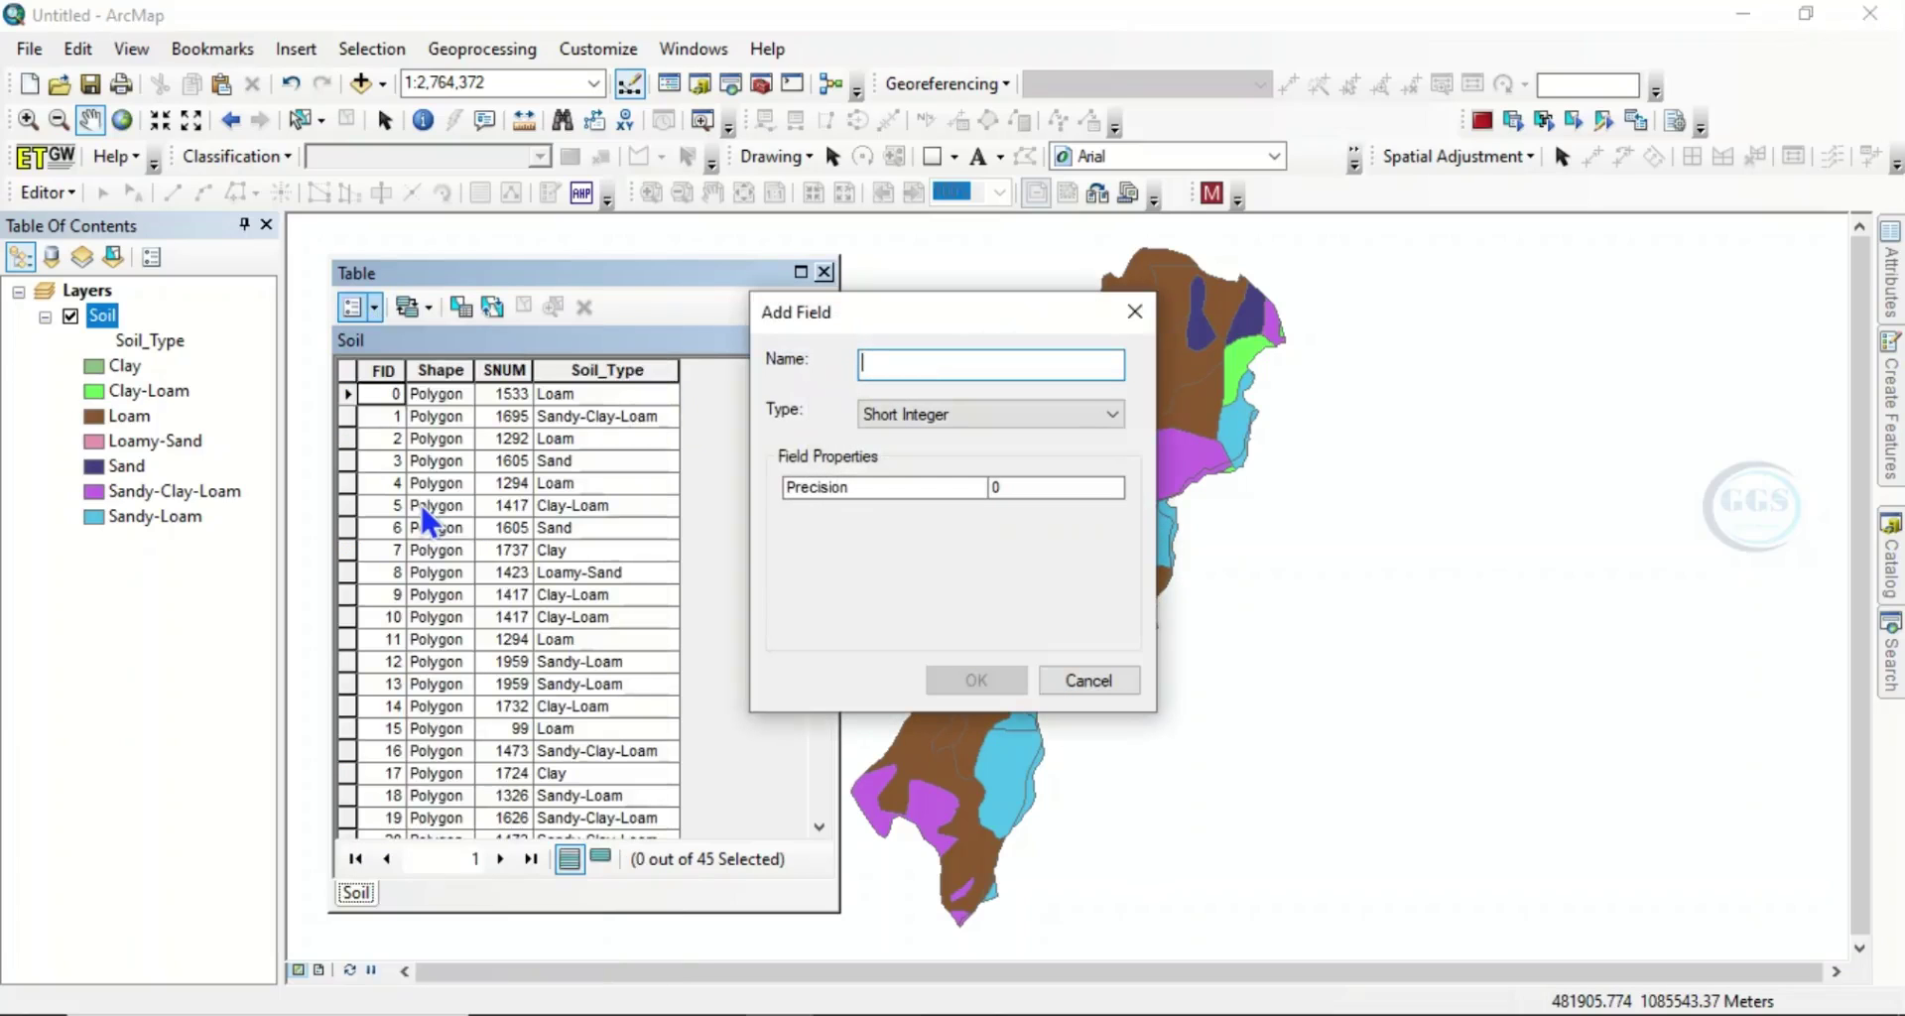
type("Area")
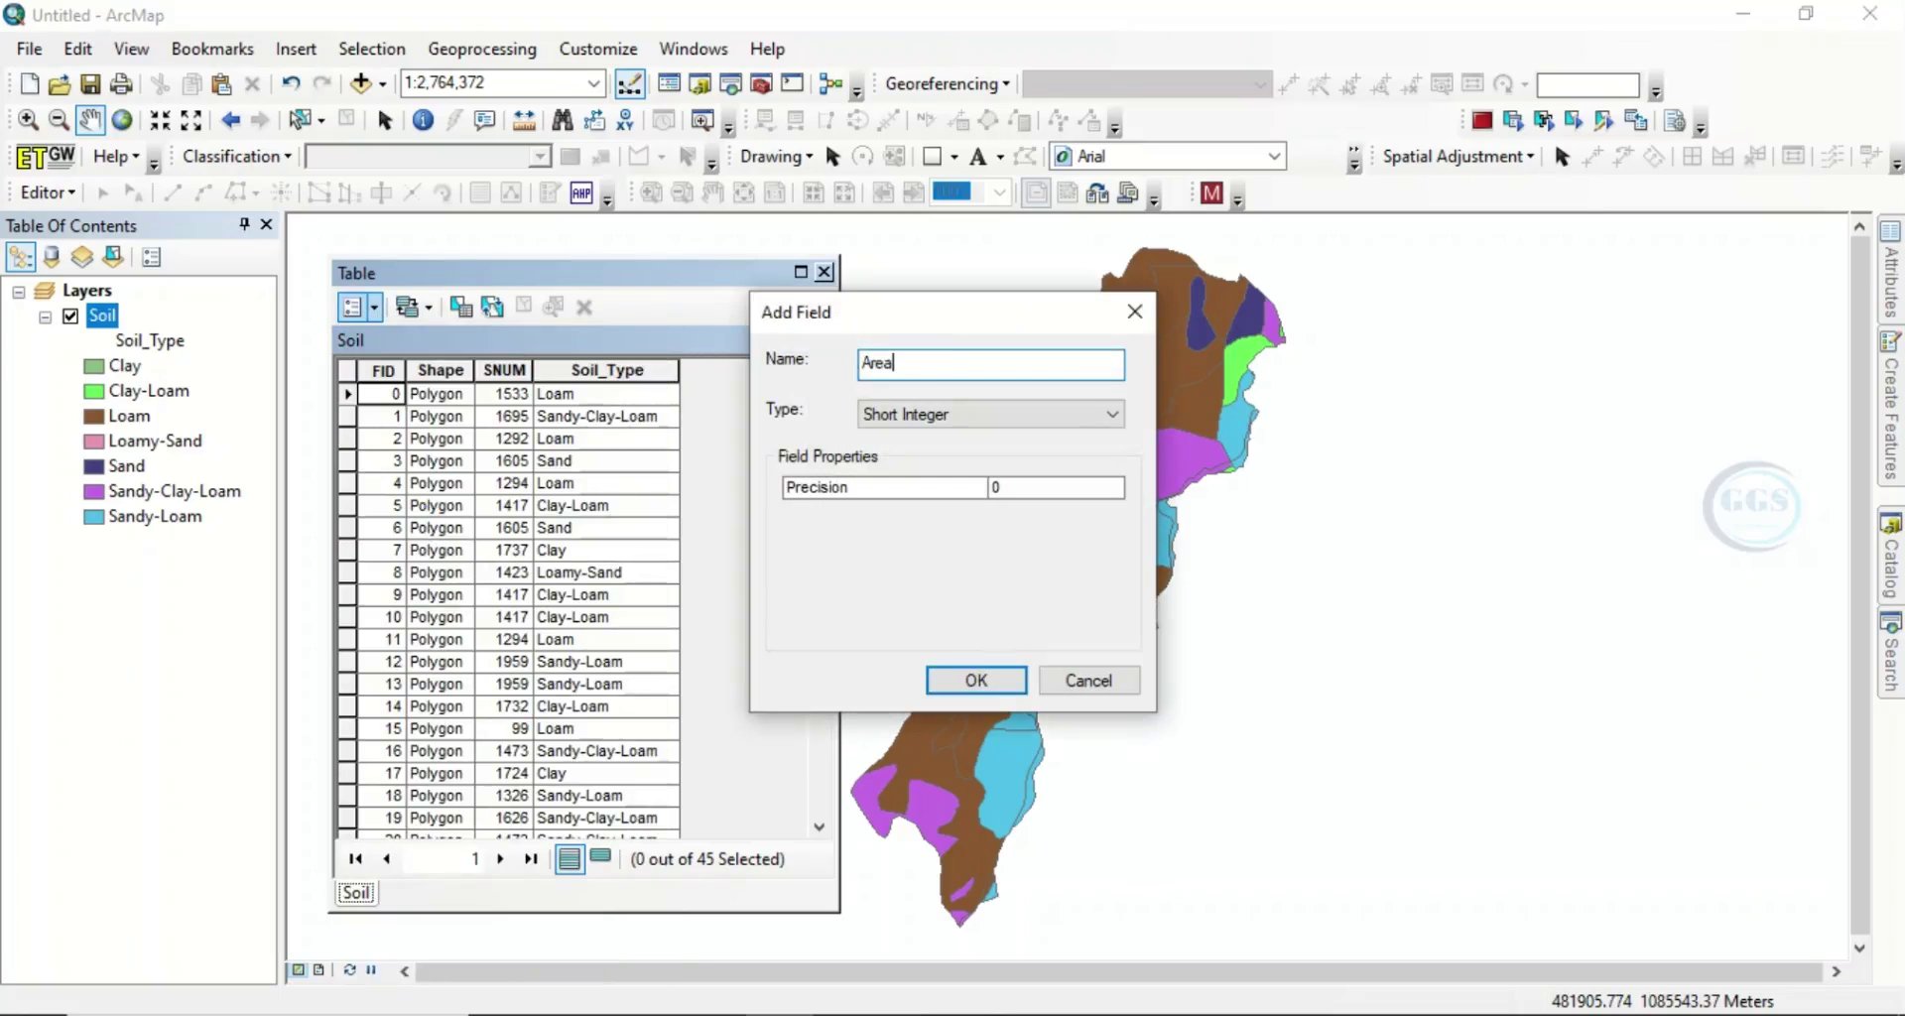
left_click(914, 414)
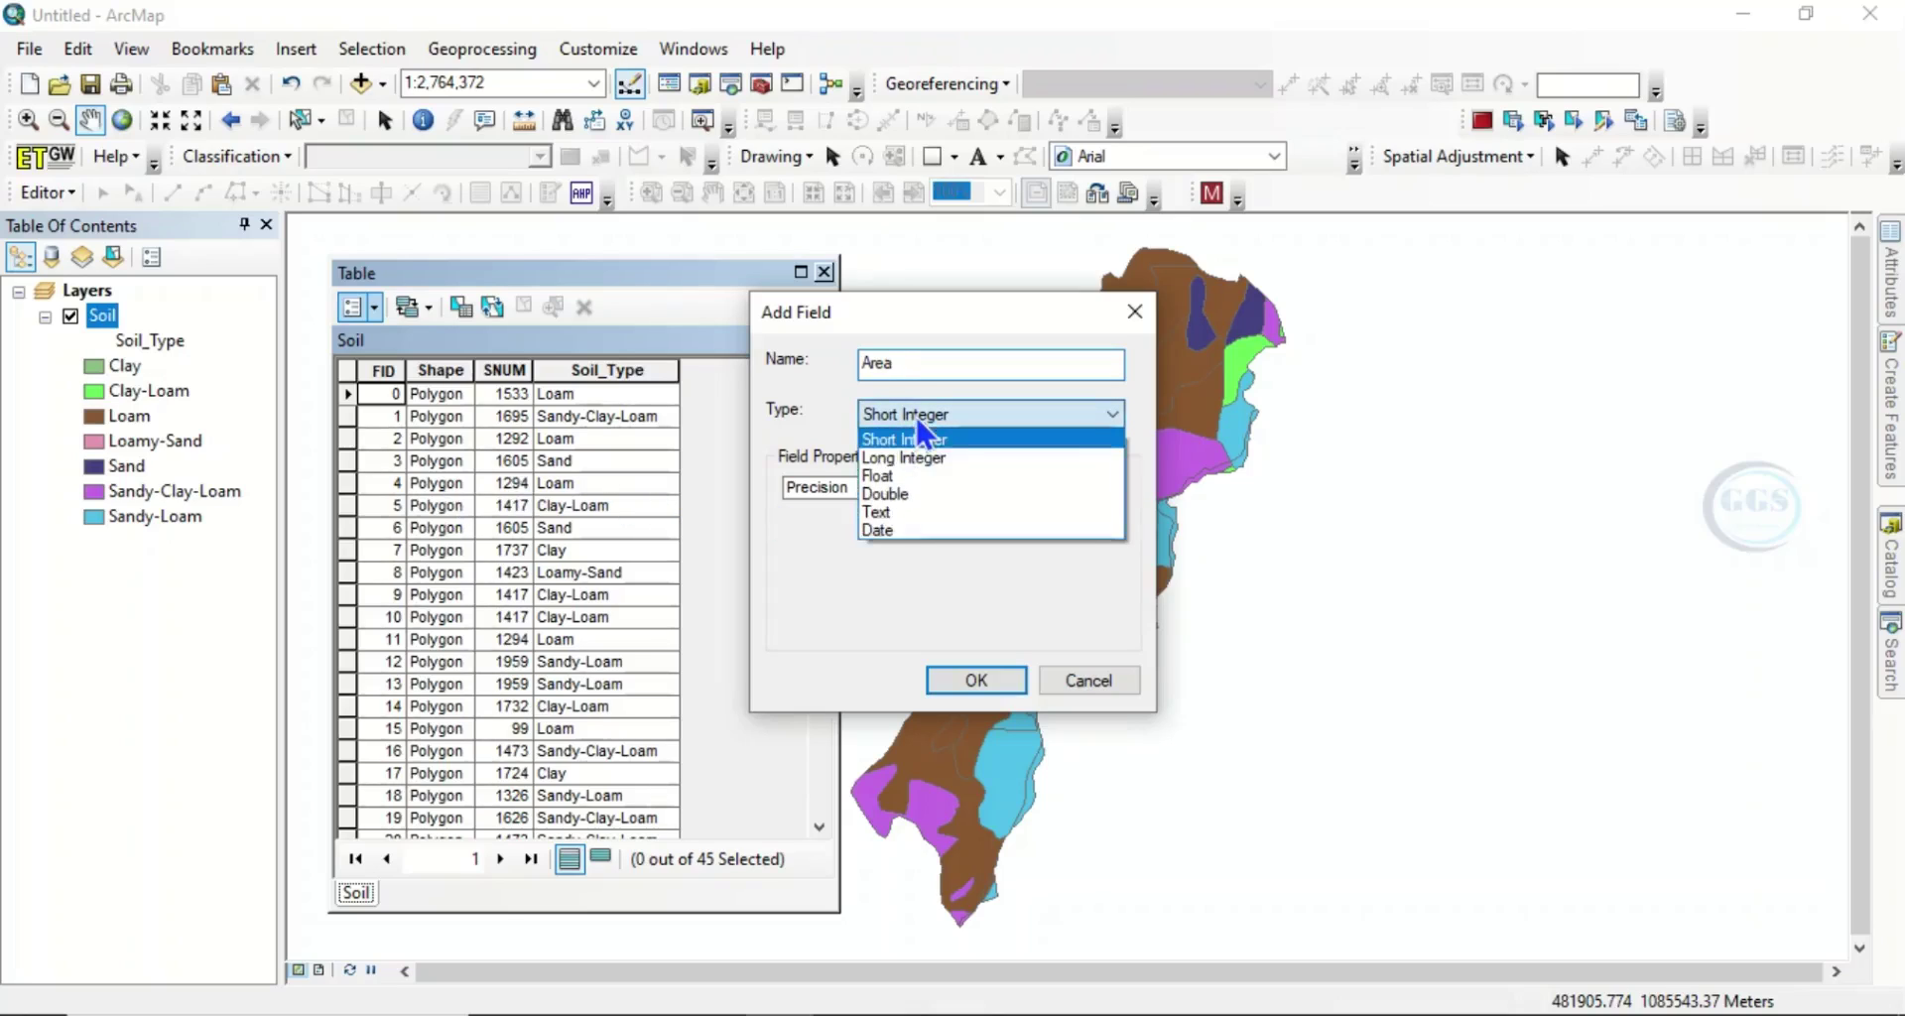
left_click(891, 493)
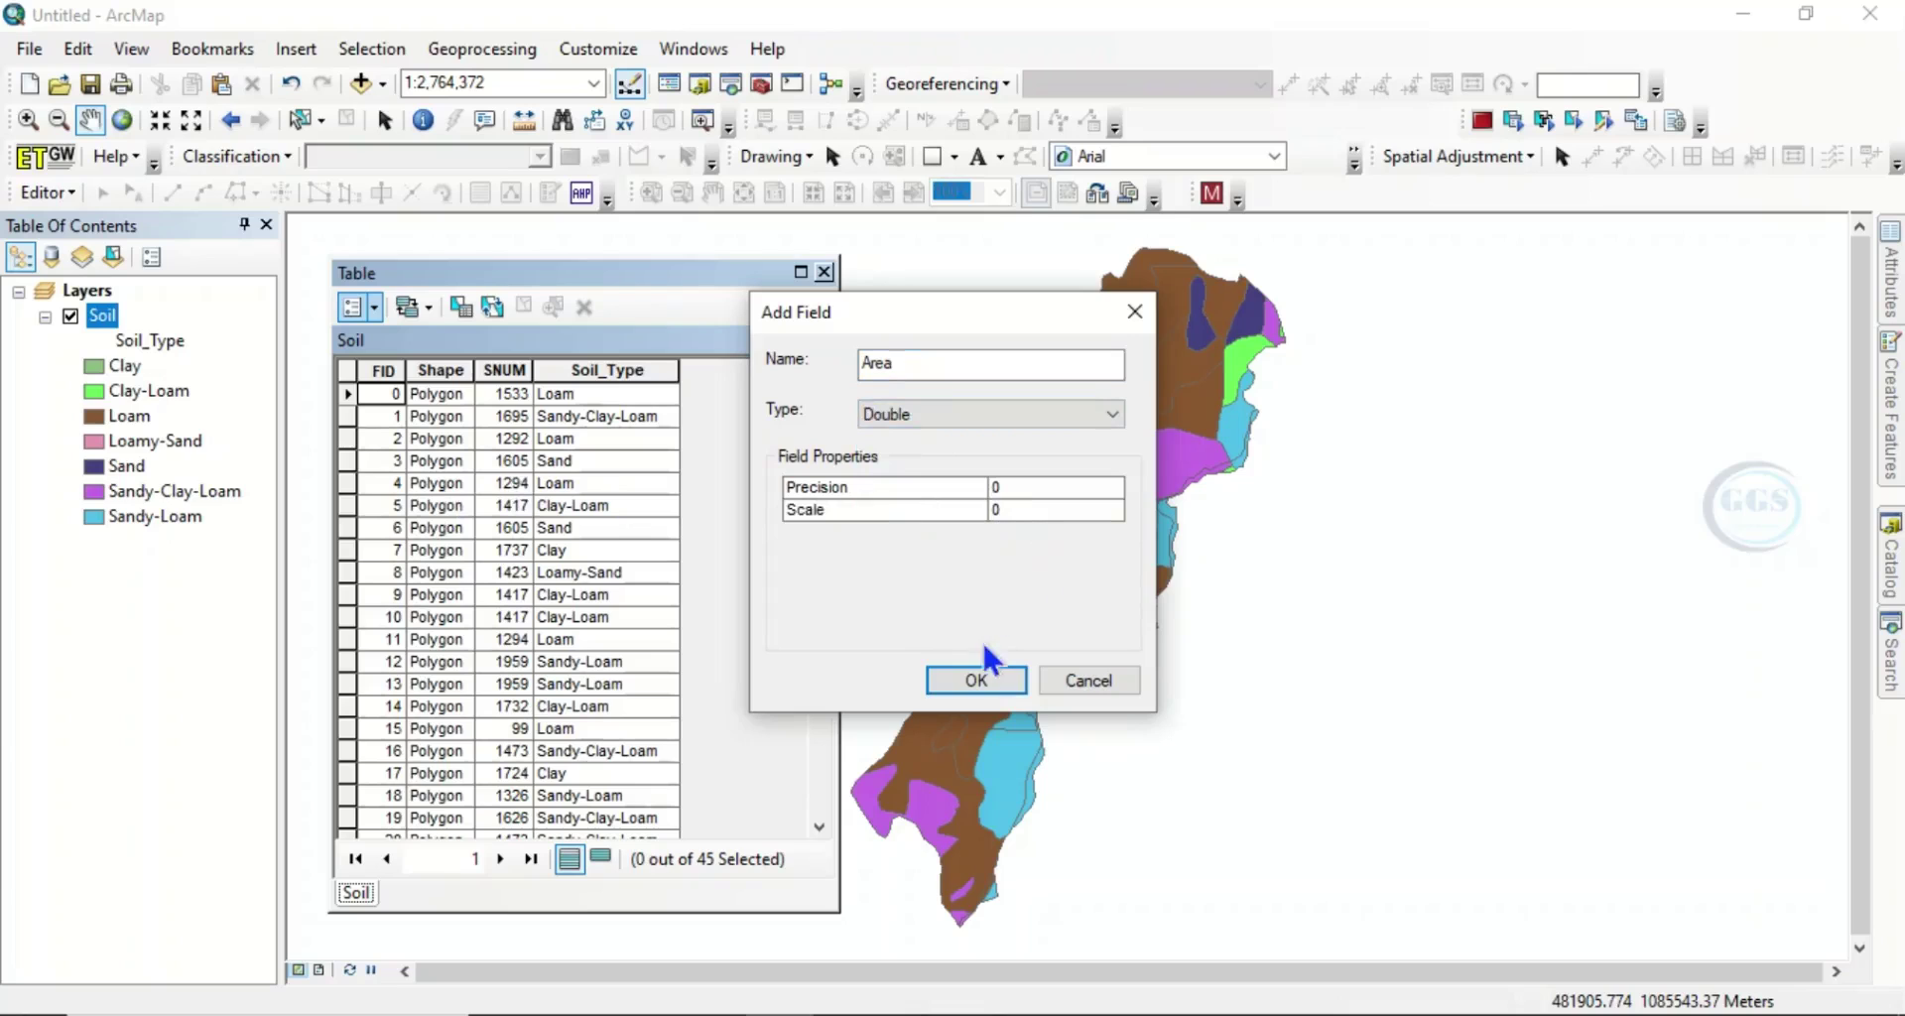
left_click(973, 683)
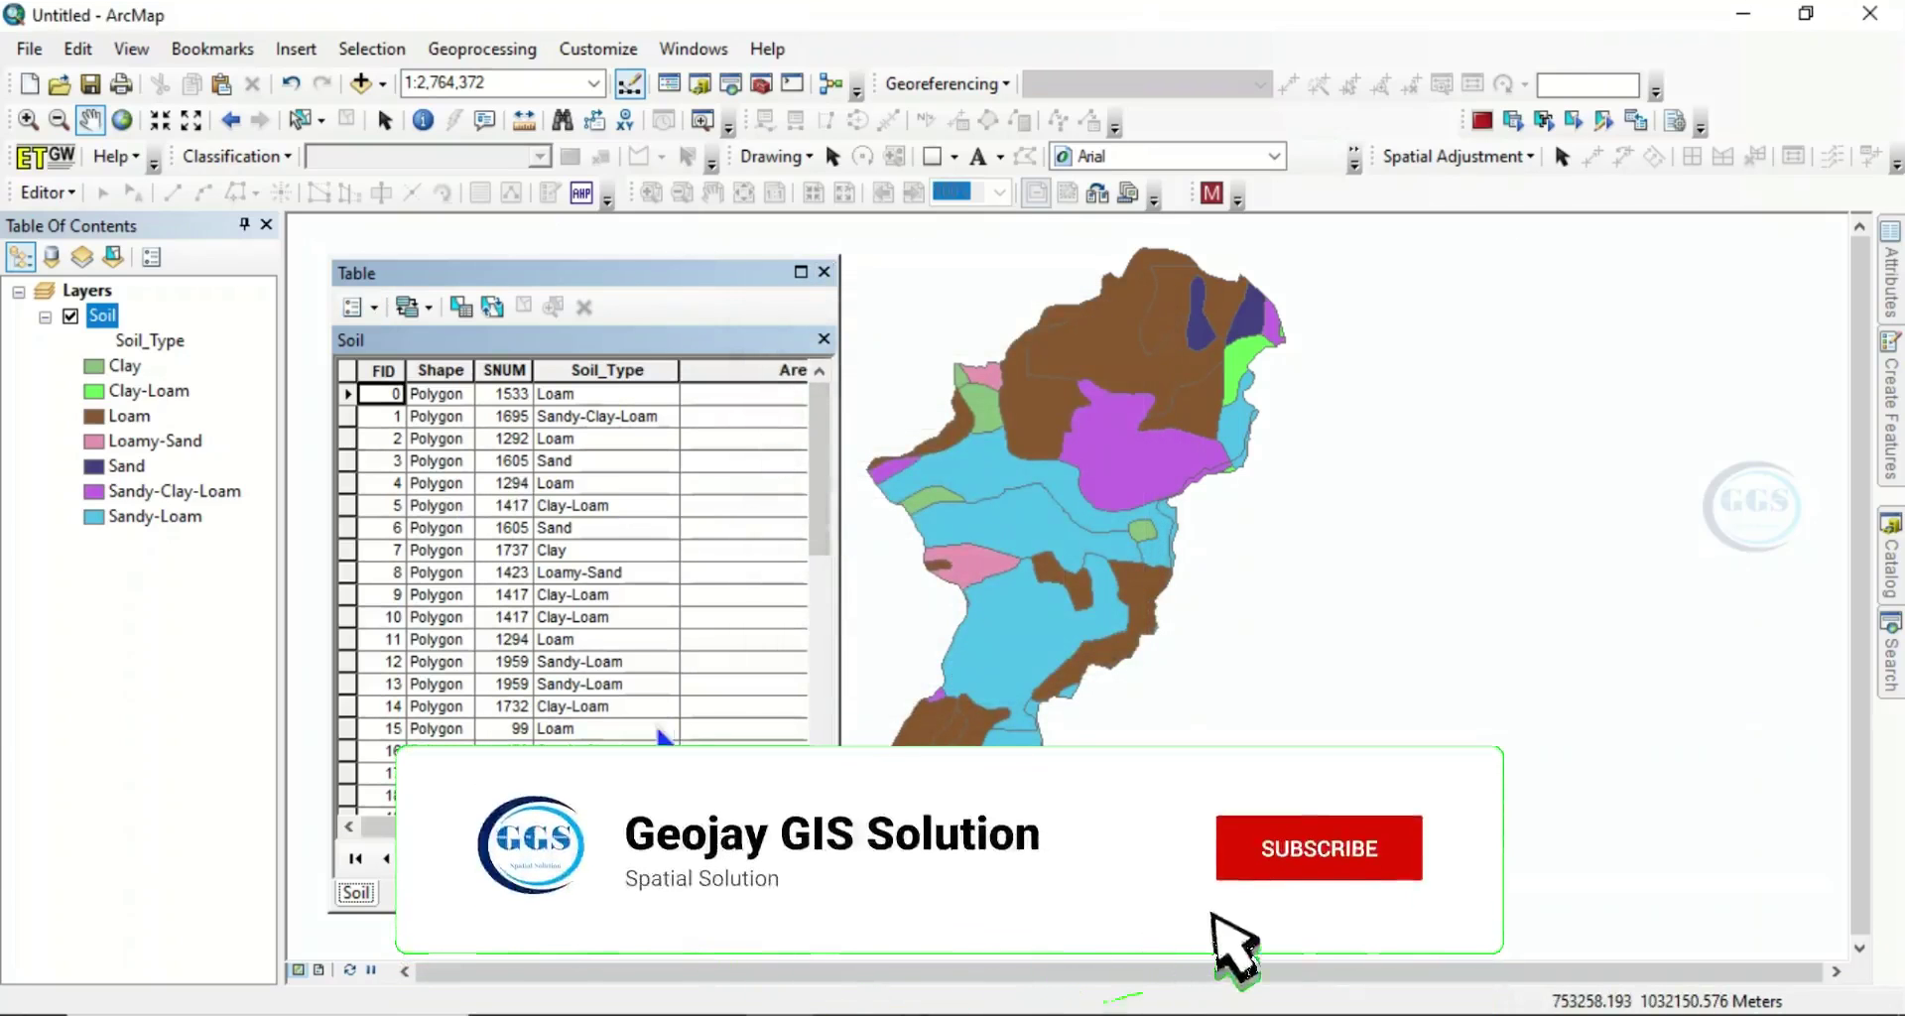
Step: Set up Calculate Geometry on the Area field using Square Kilometers units
left_click_drag(561, 826, 655, 827)
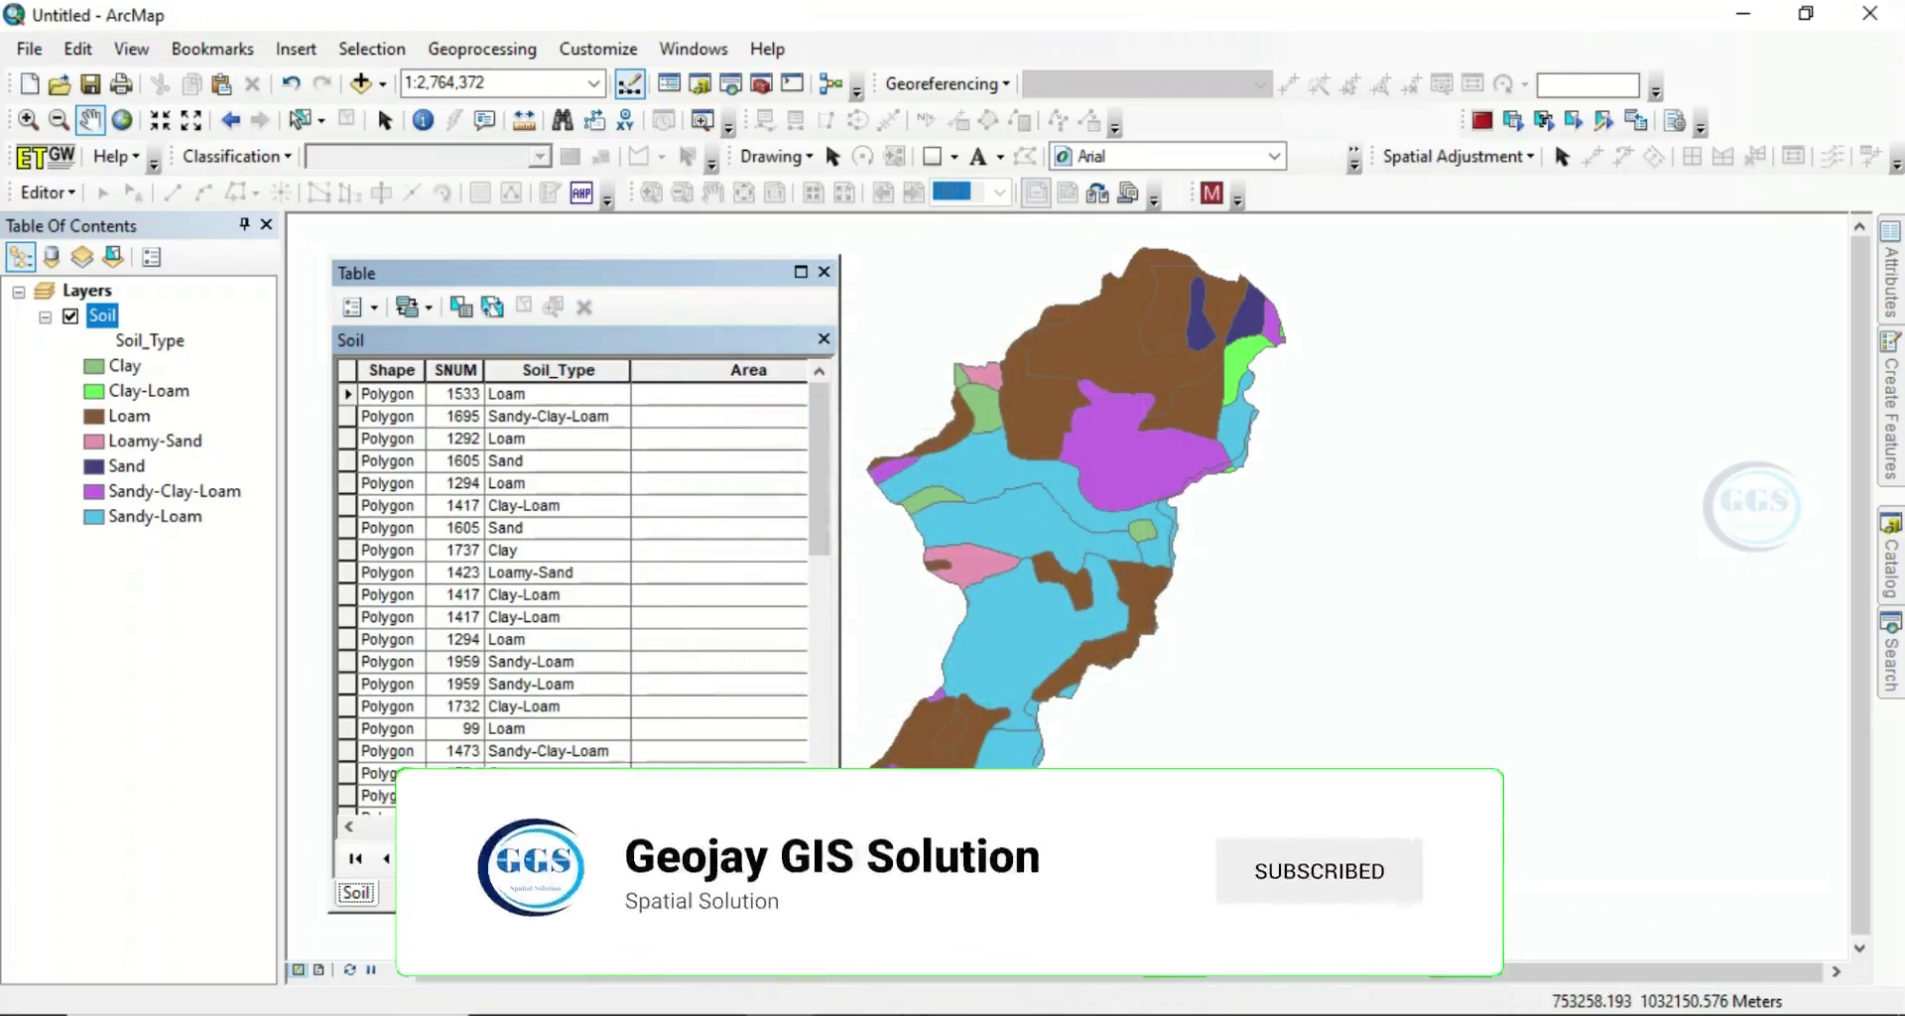
right_click(690, 375)
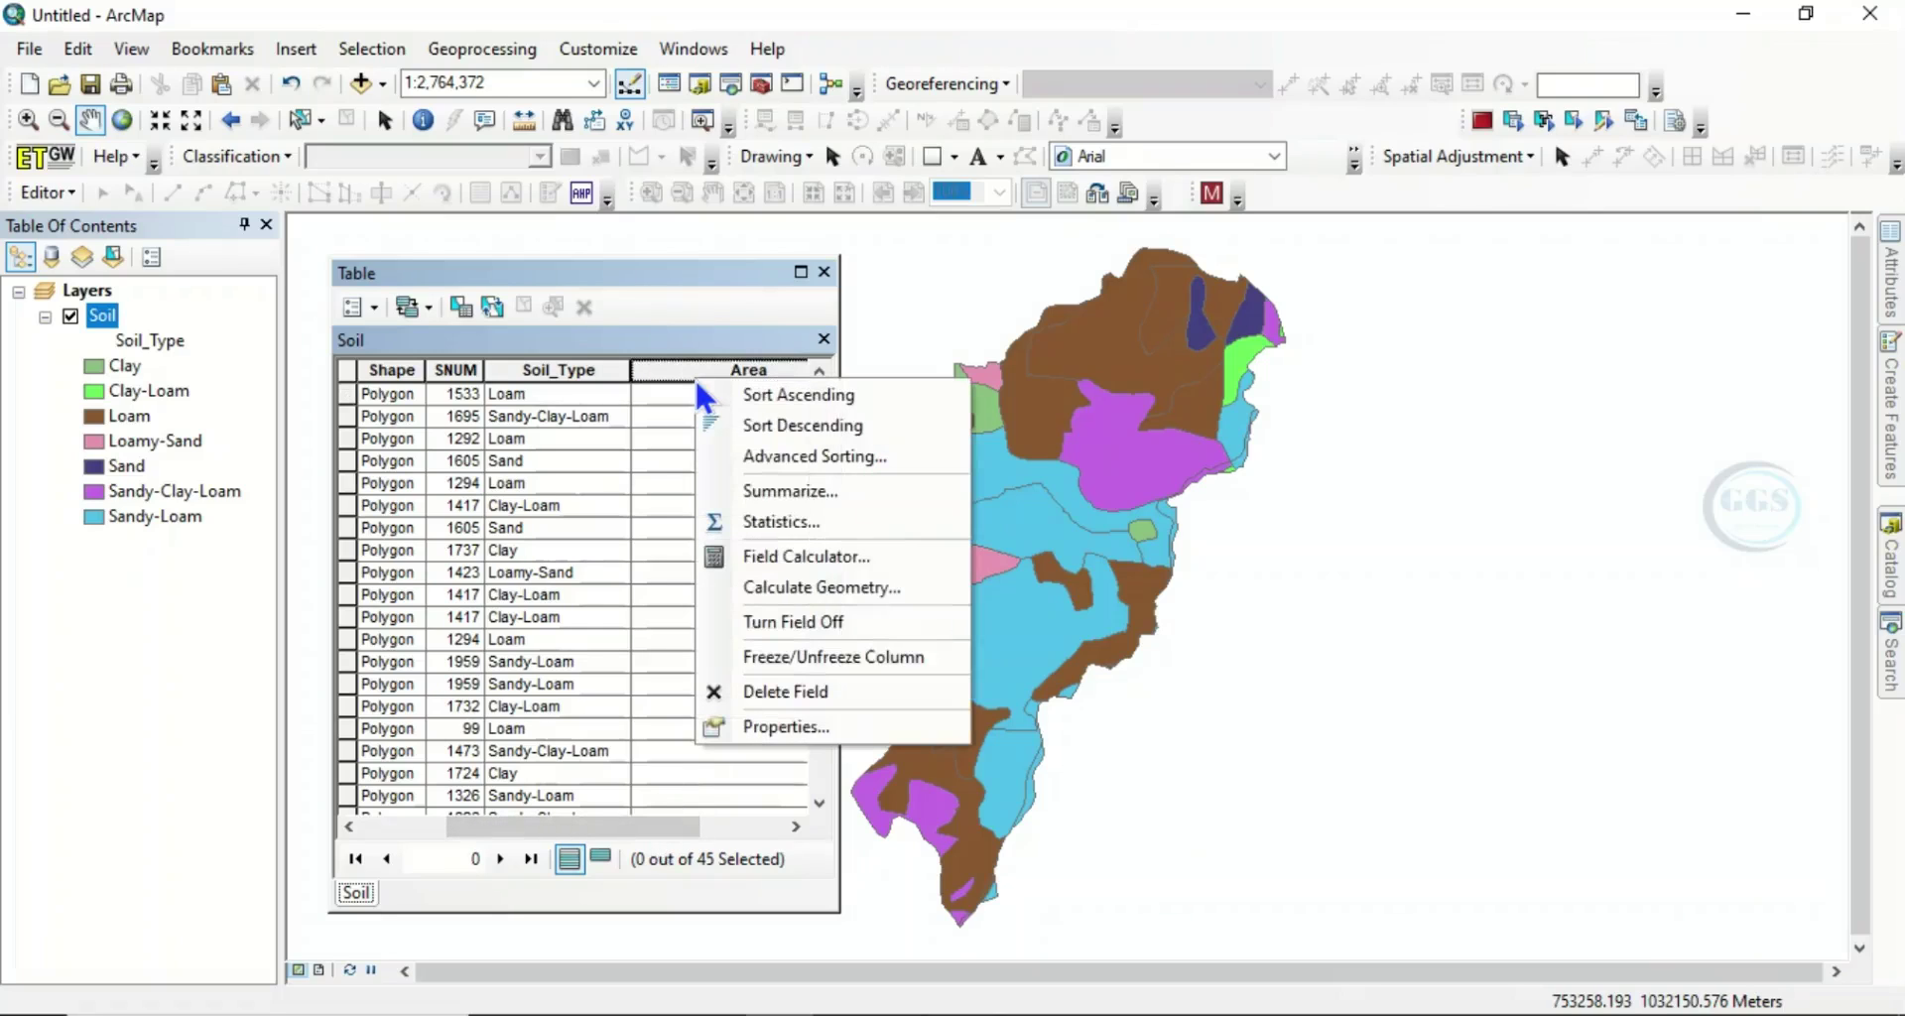
left_click(792, 587)
left_click(889, 580)
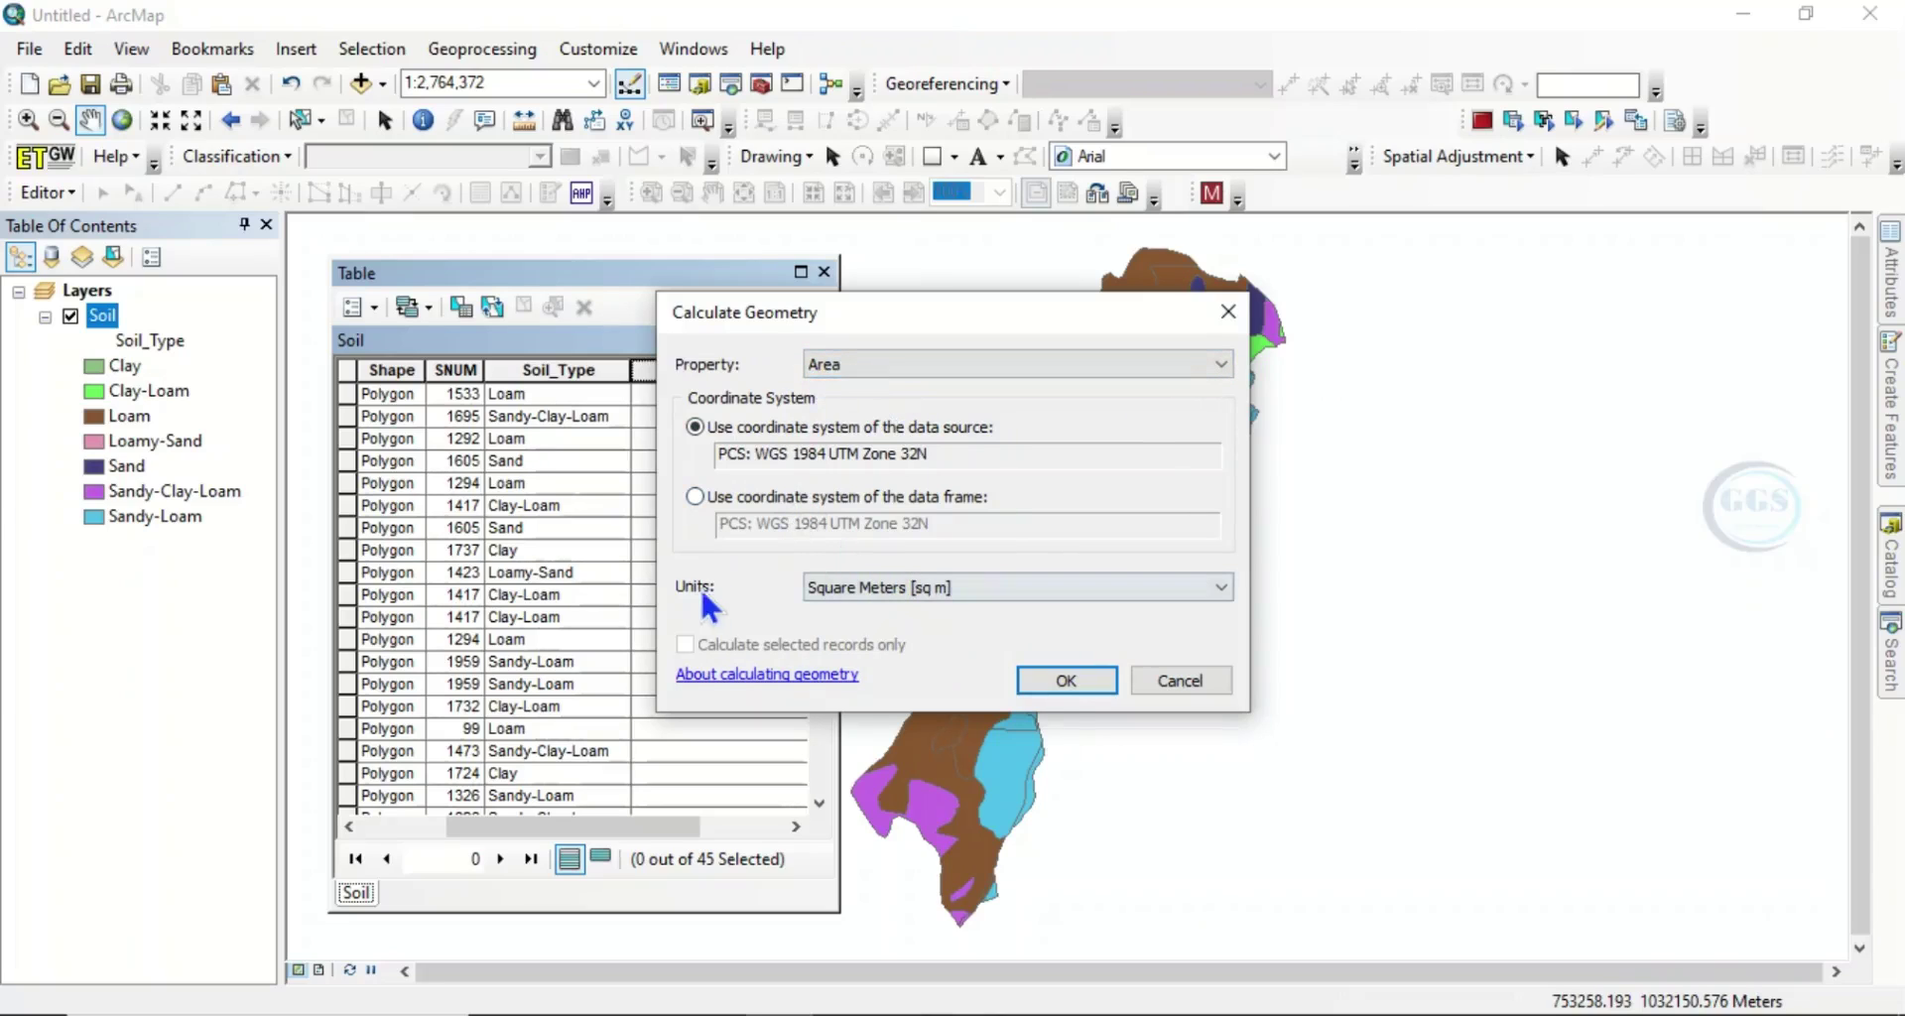
left_click(924, 587)
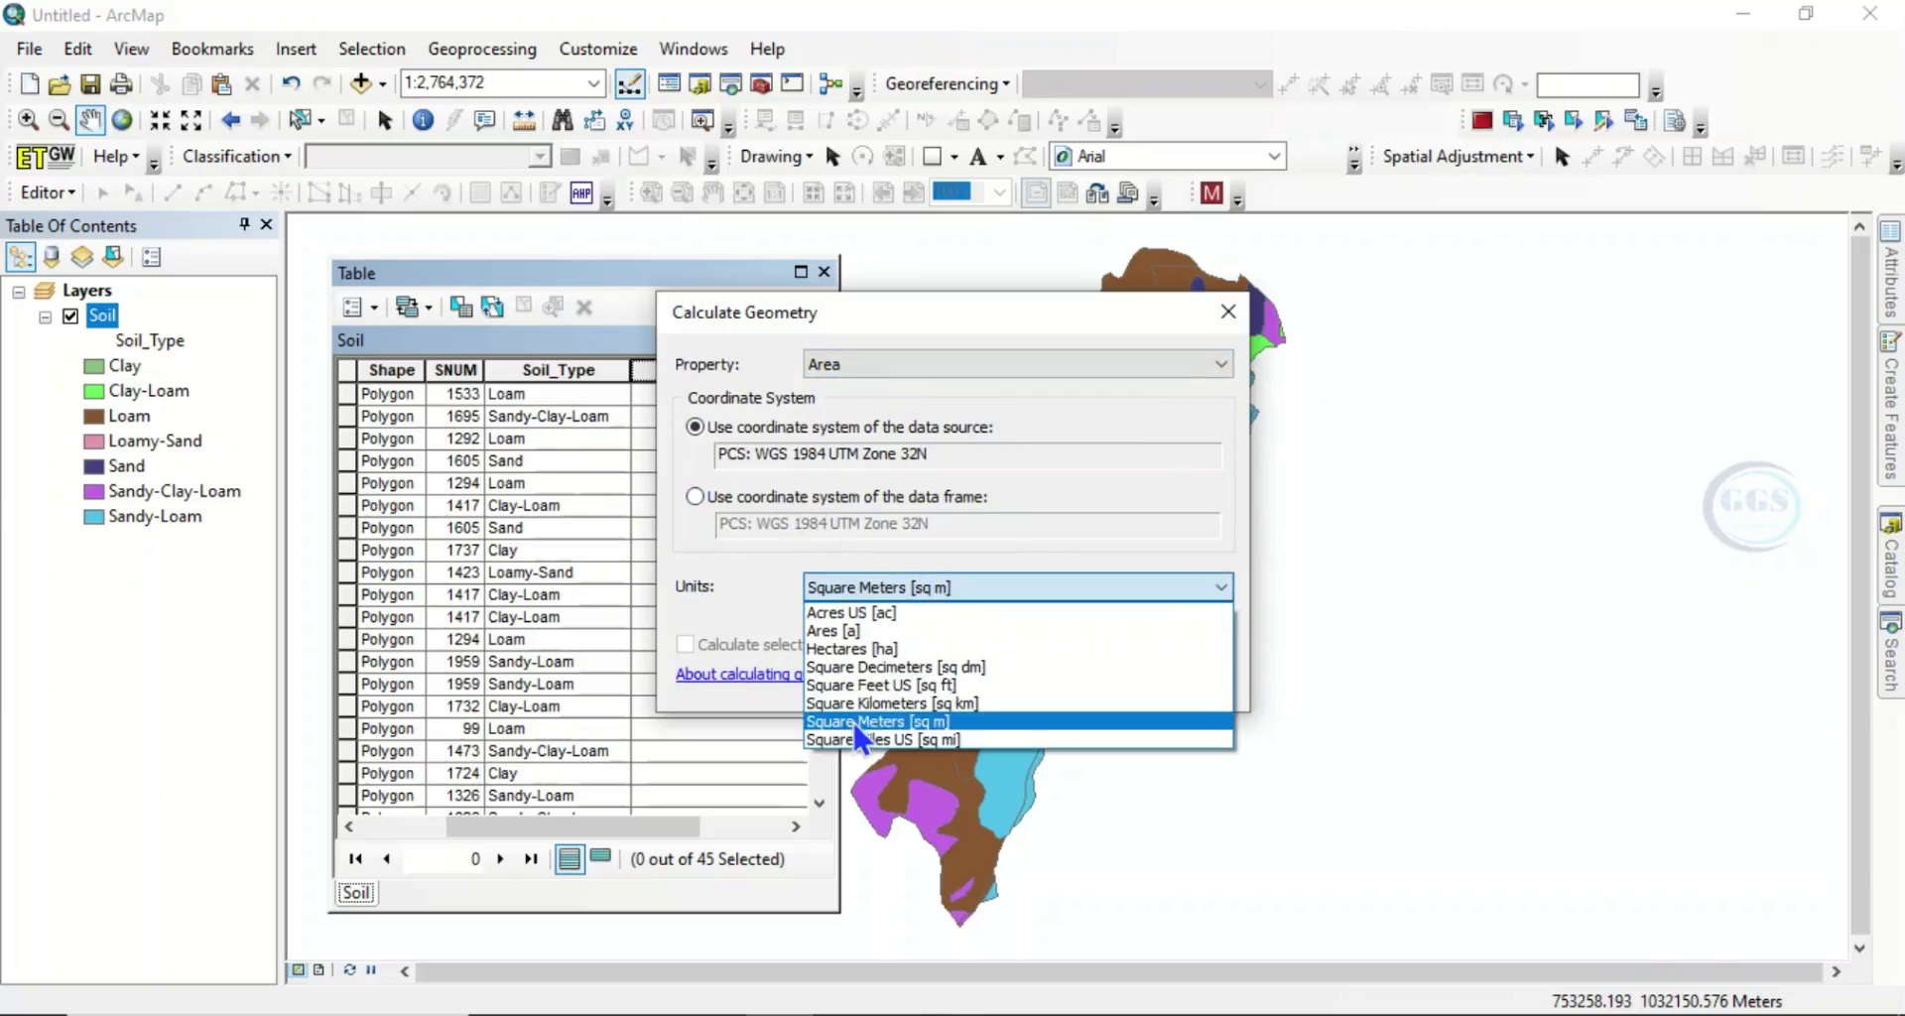
left_click(869, 701)
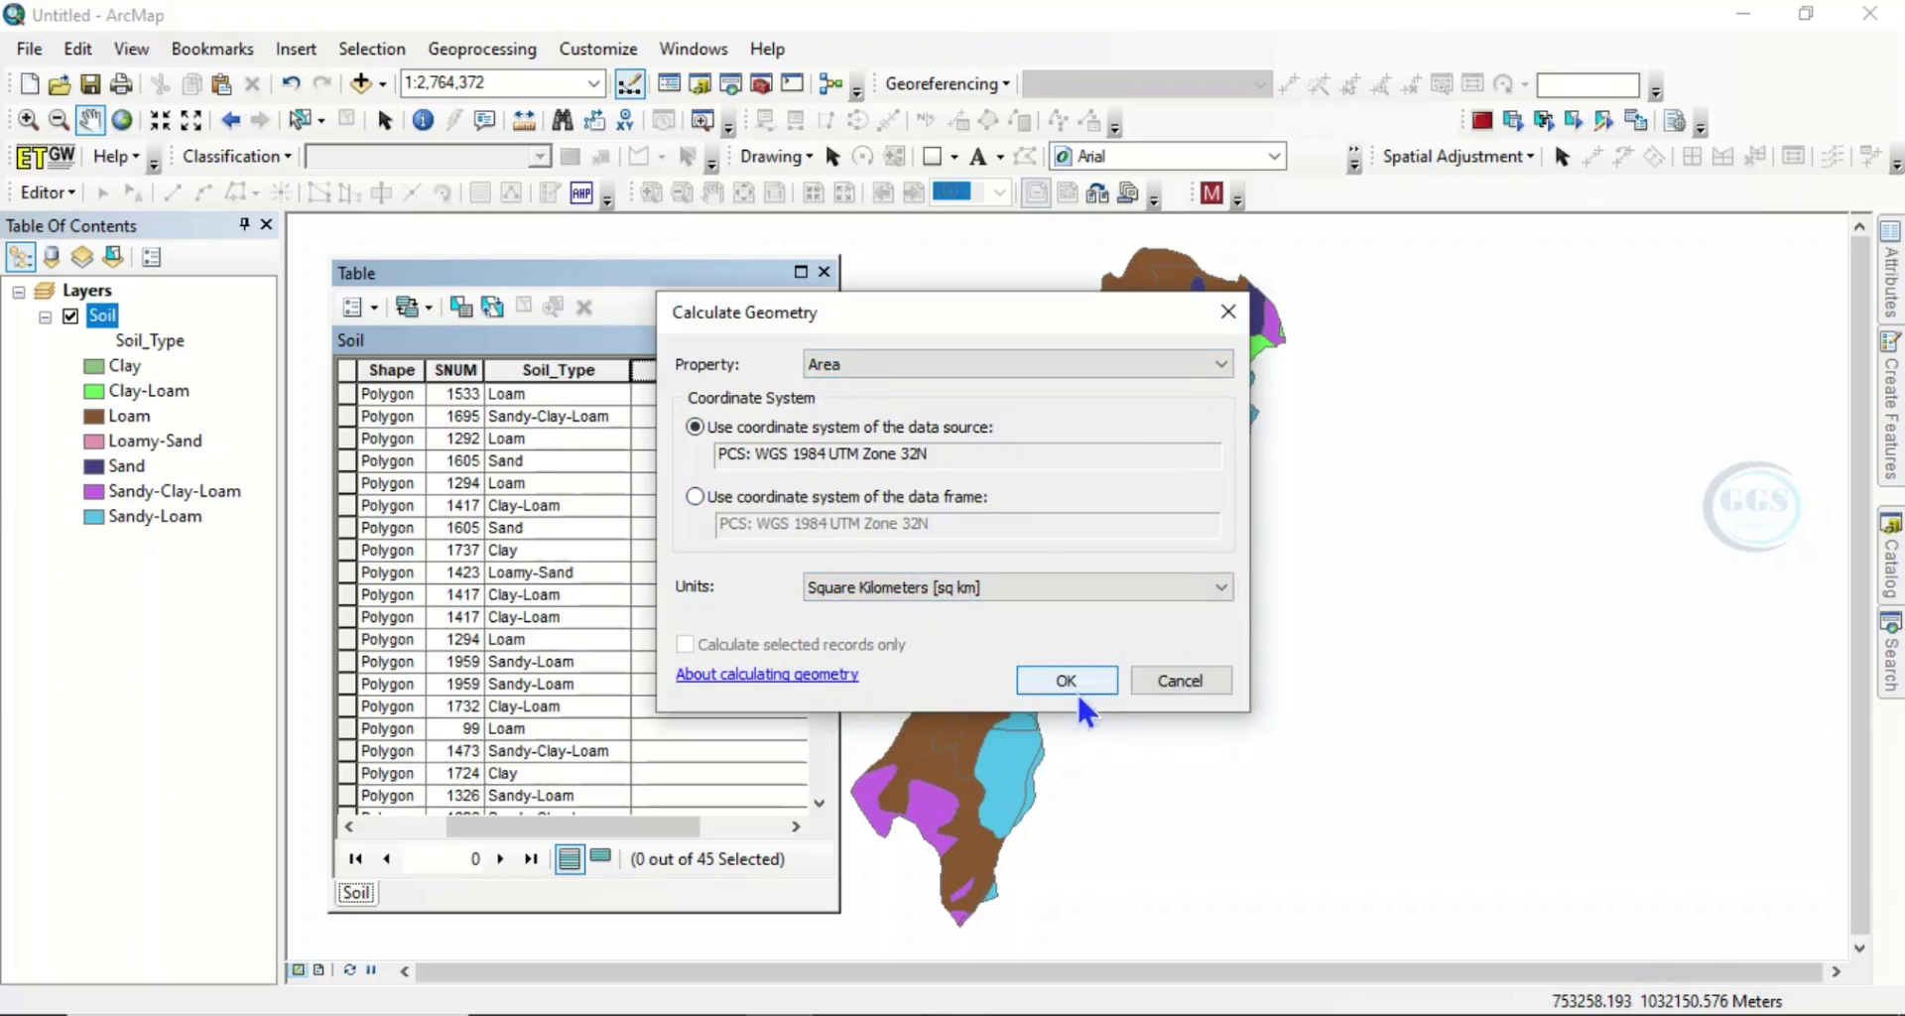
left_click(1051, 675)
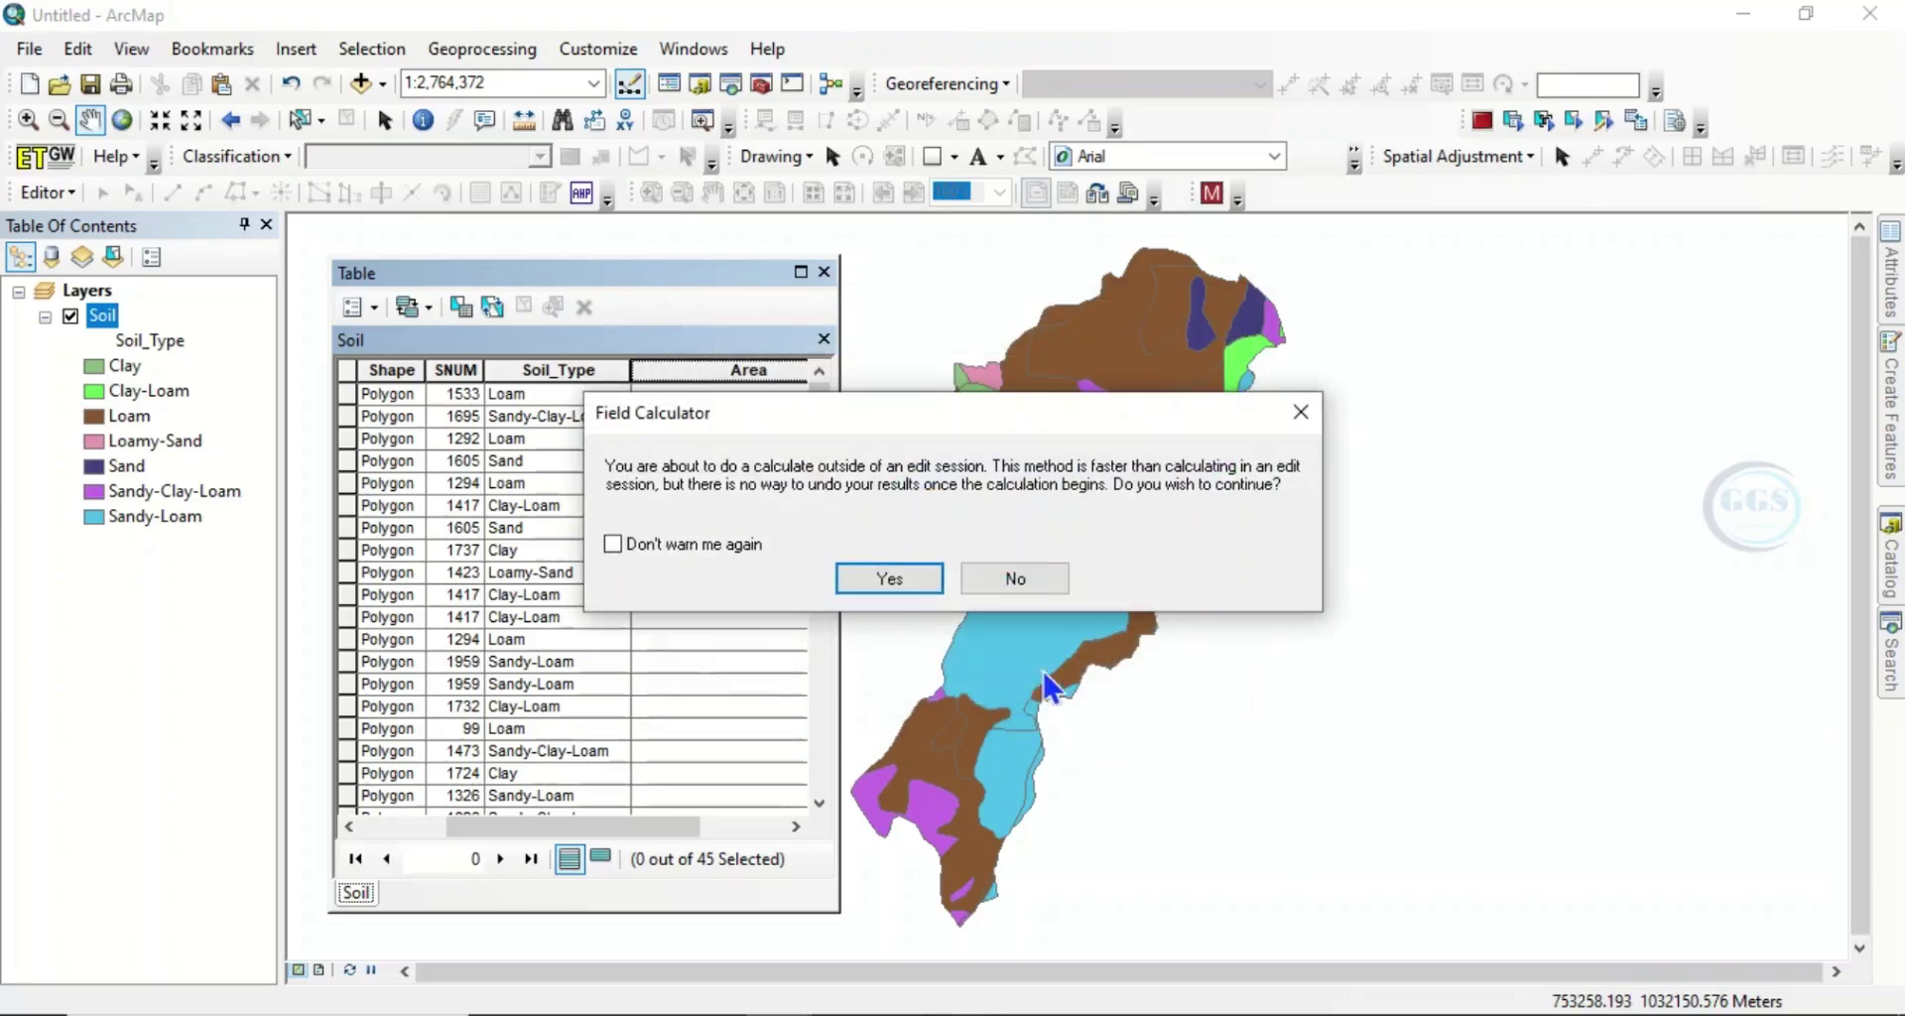
Step: Confirm the warning so Area fills with sq km values, e.g. 1355.205226
left_click(889, 578)
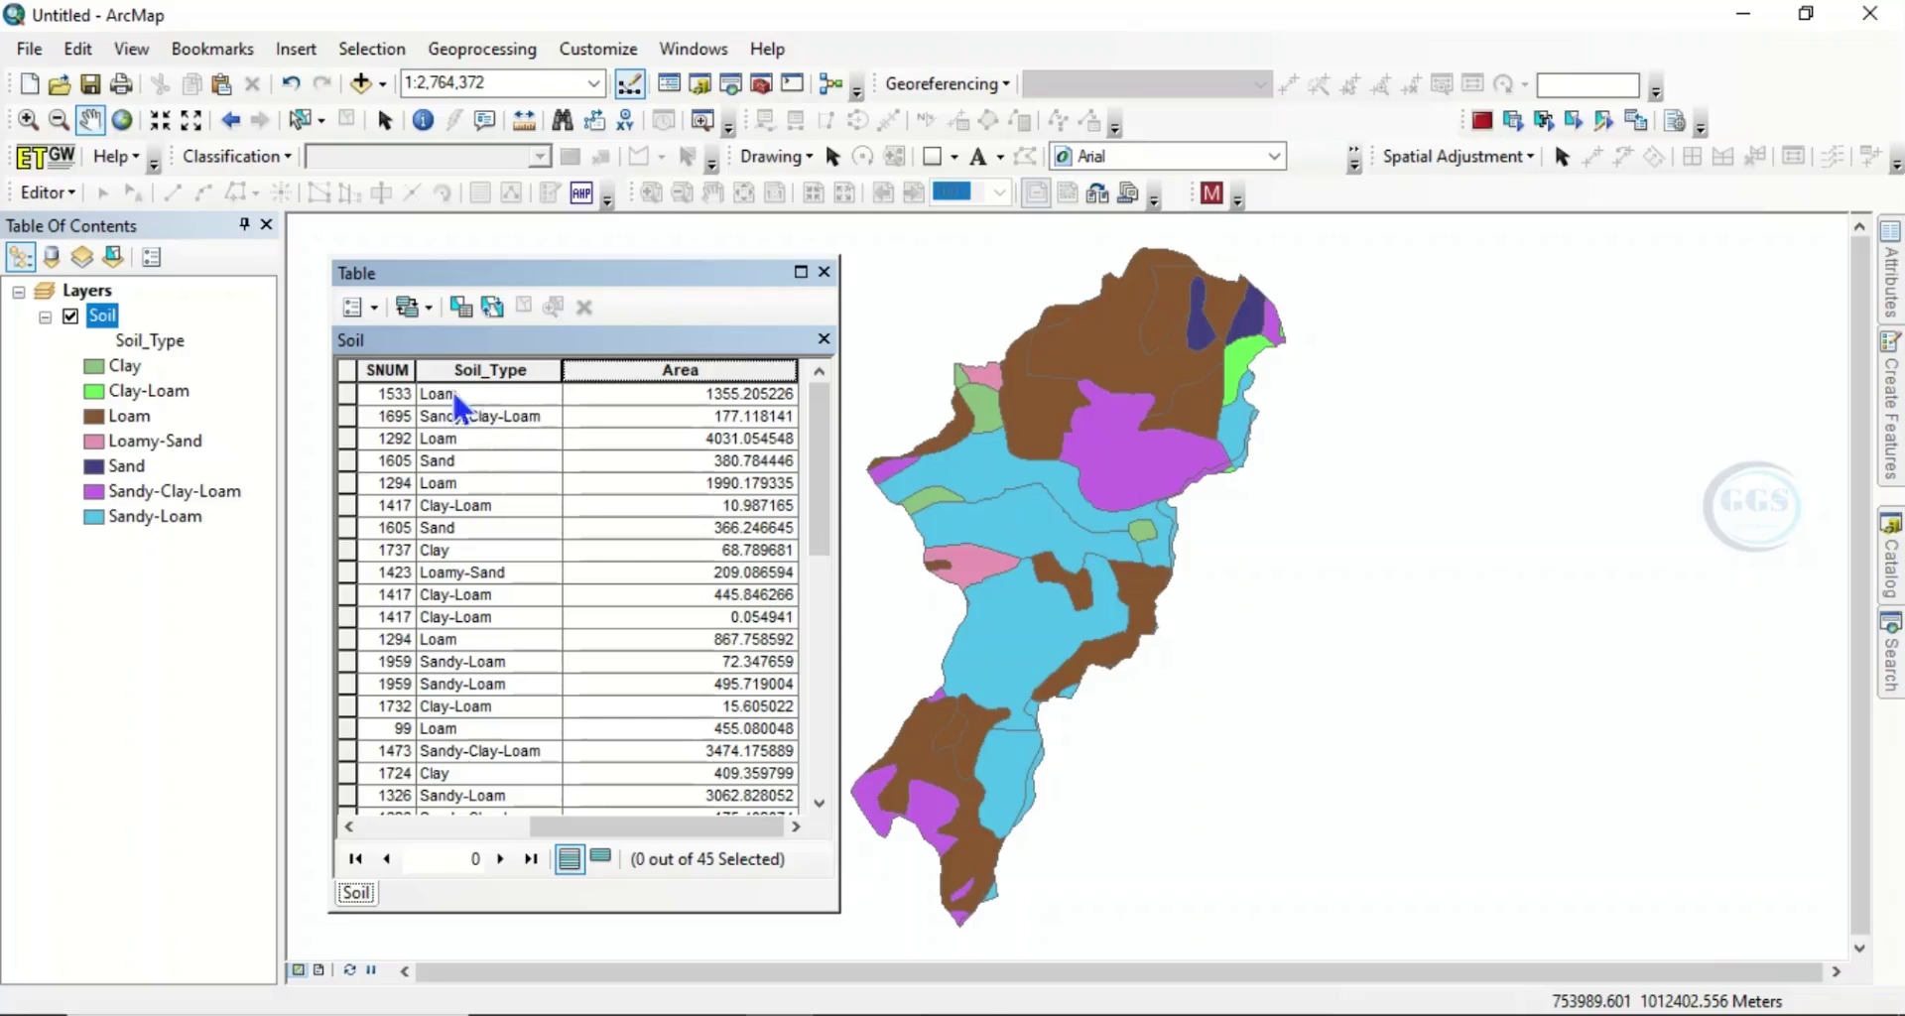
Step: Add a Double field named Percent and bring Area and Percent into view
left_click(373, 306)
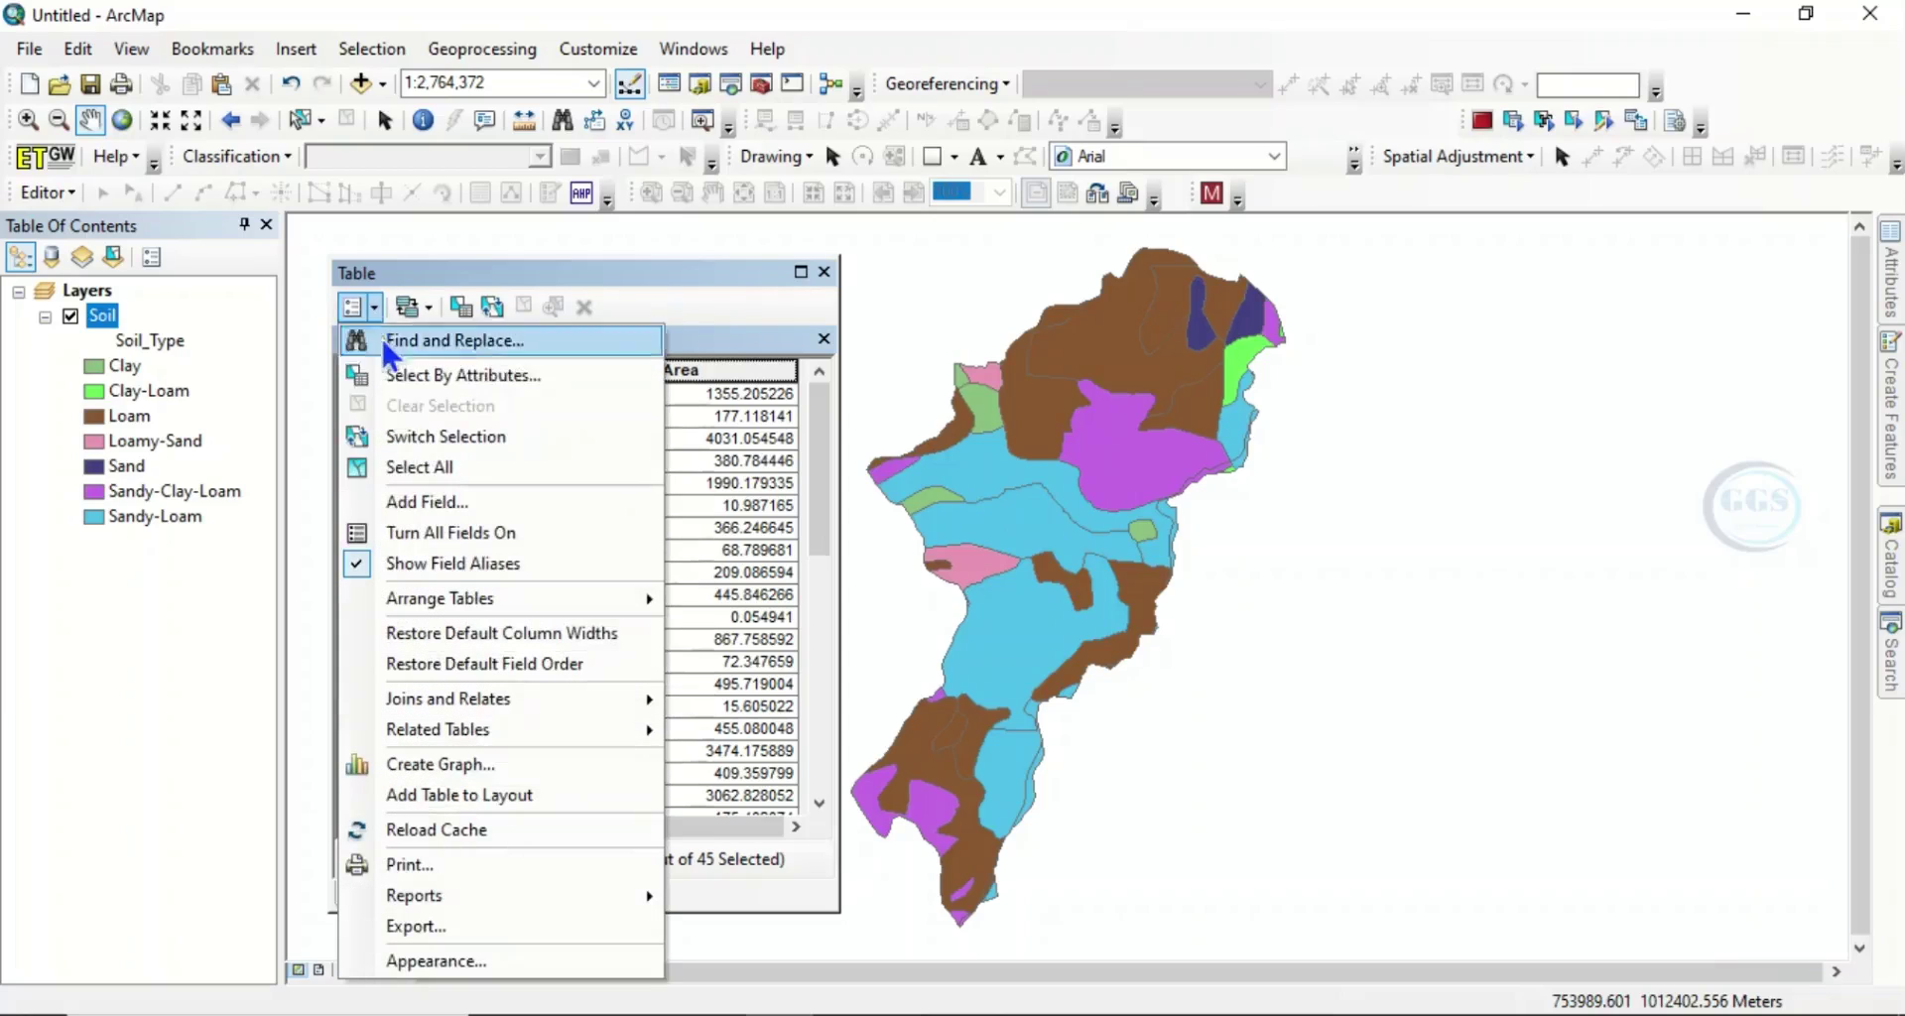
left_click(415, 502)
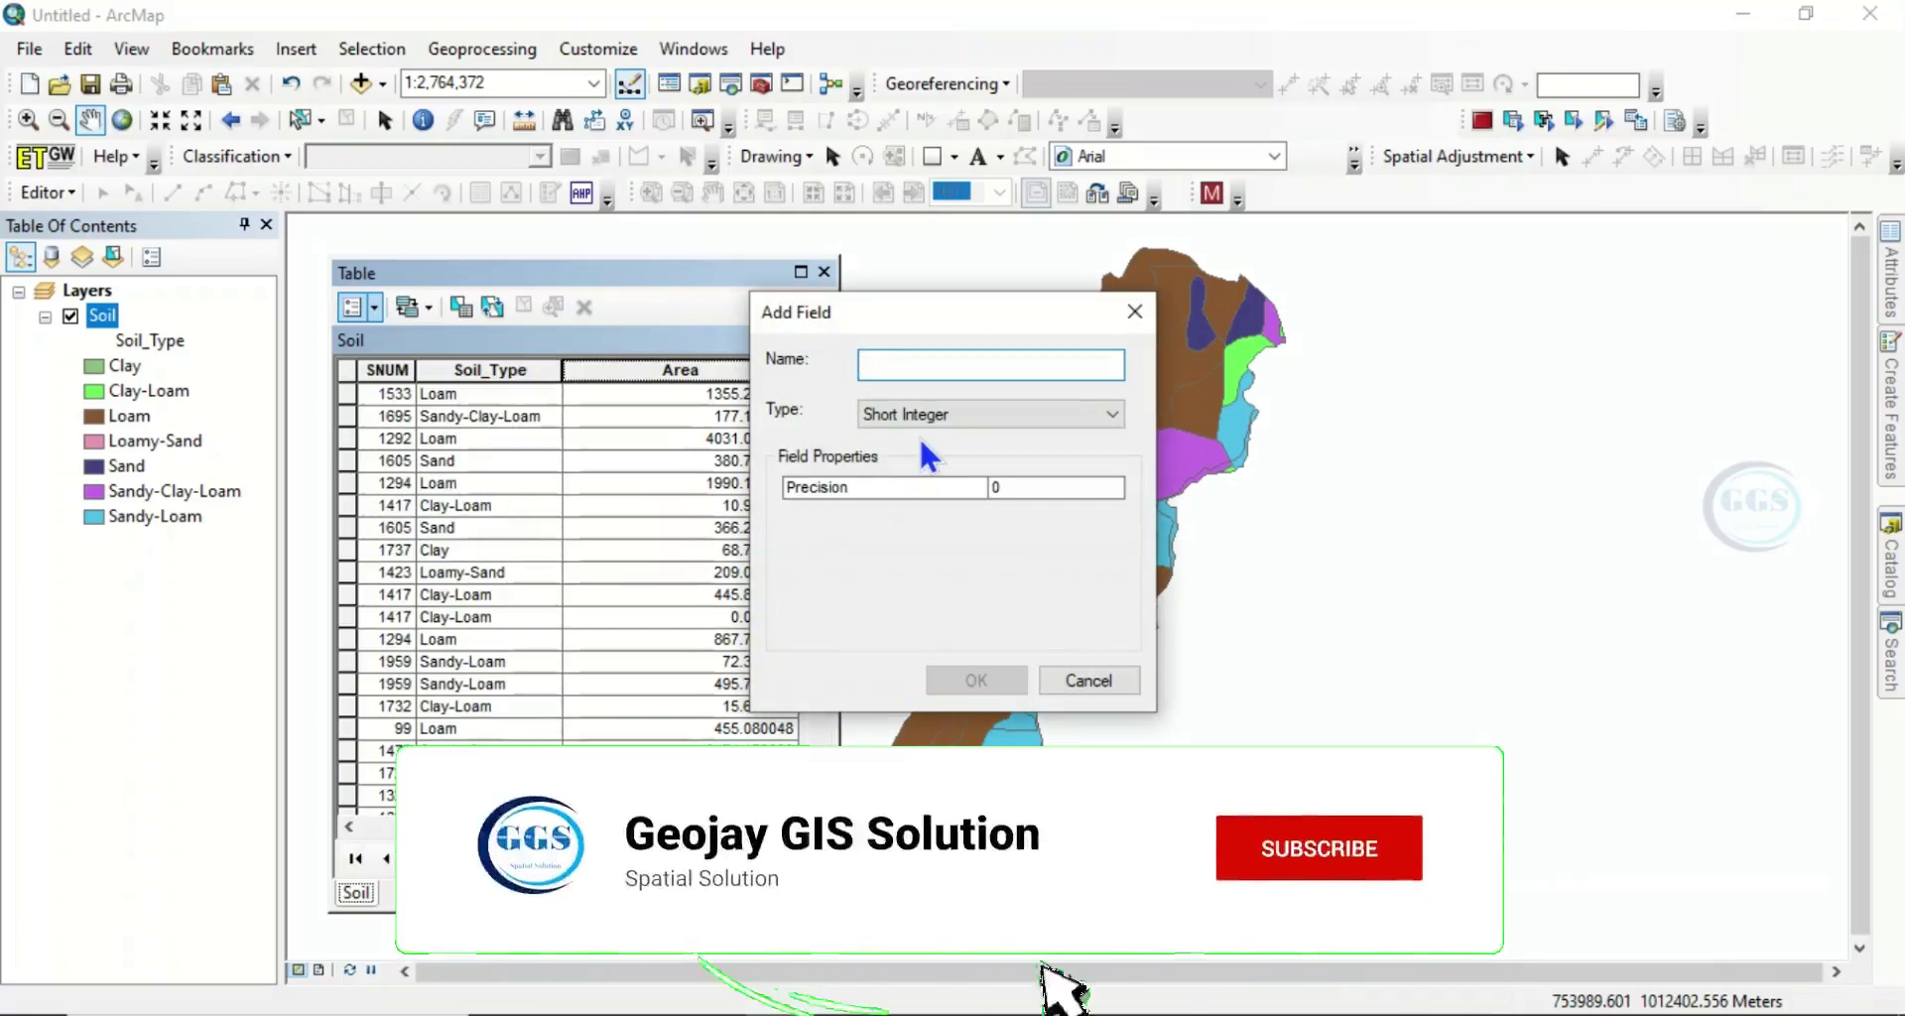
type("Perc")
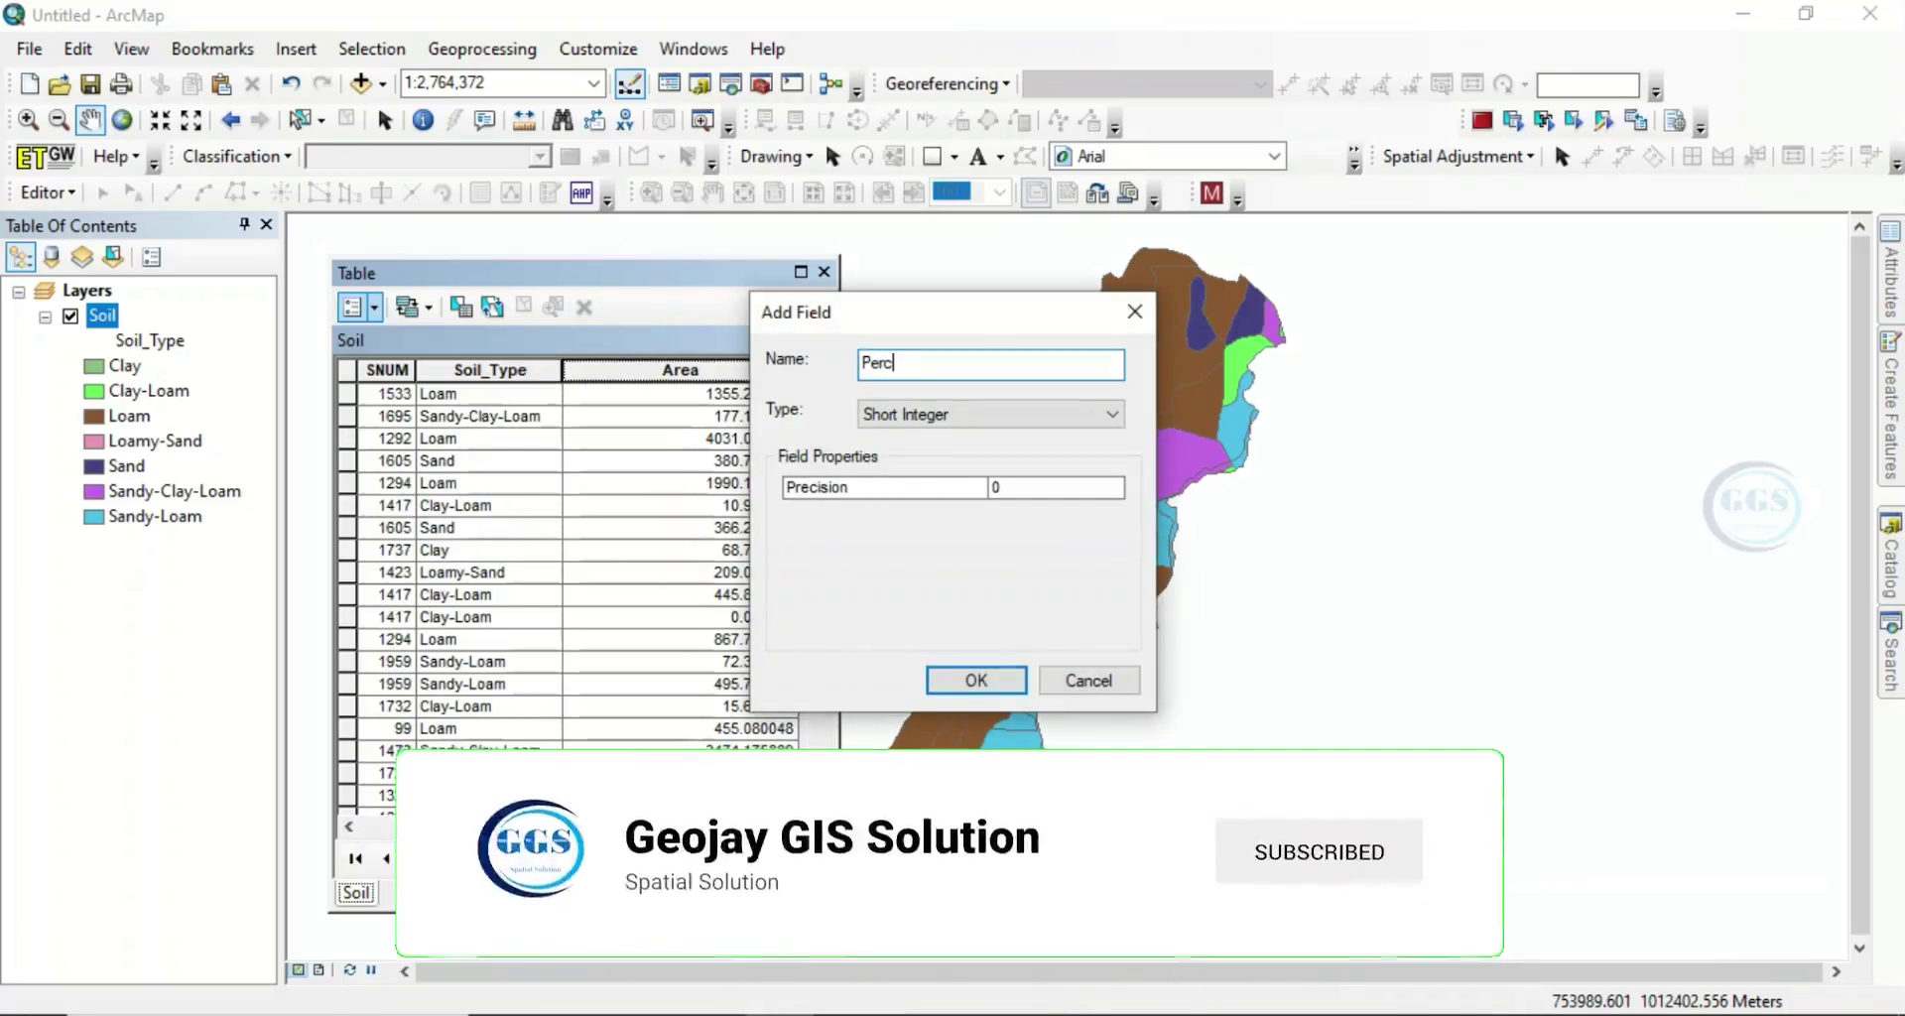
type("ent")
left_click(956, 409)
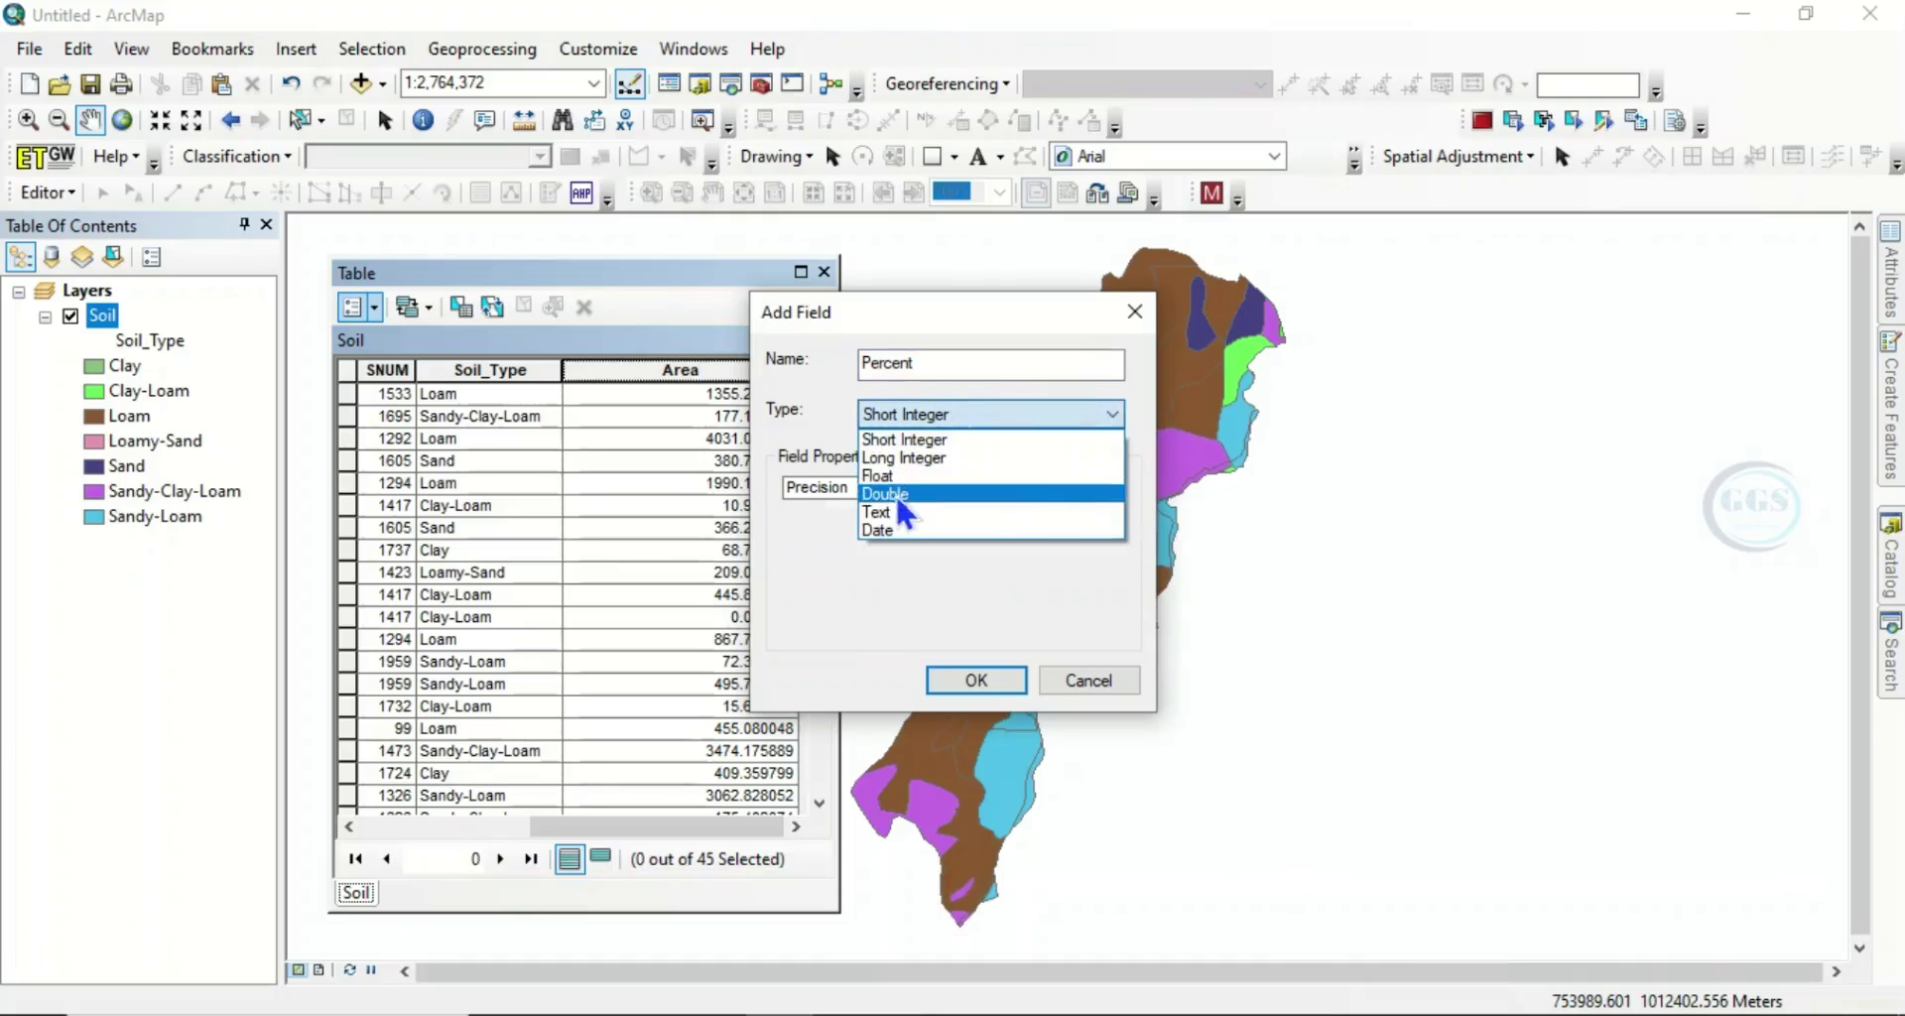
left_click(911, 494)
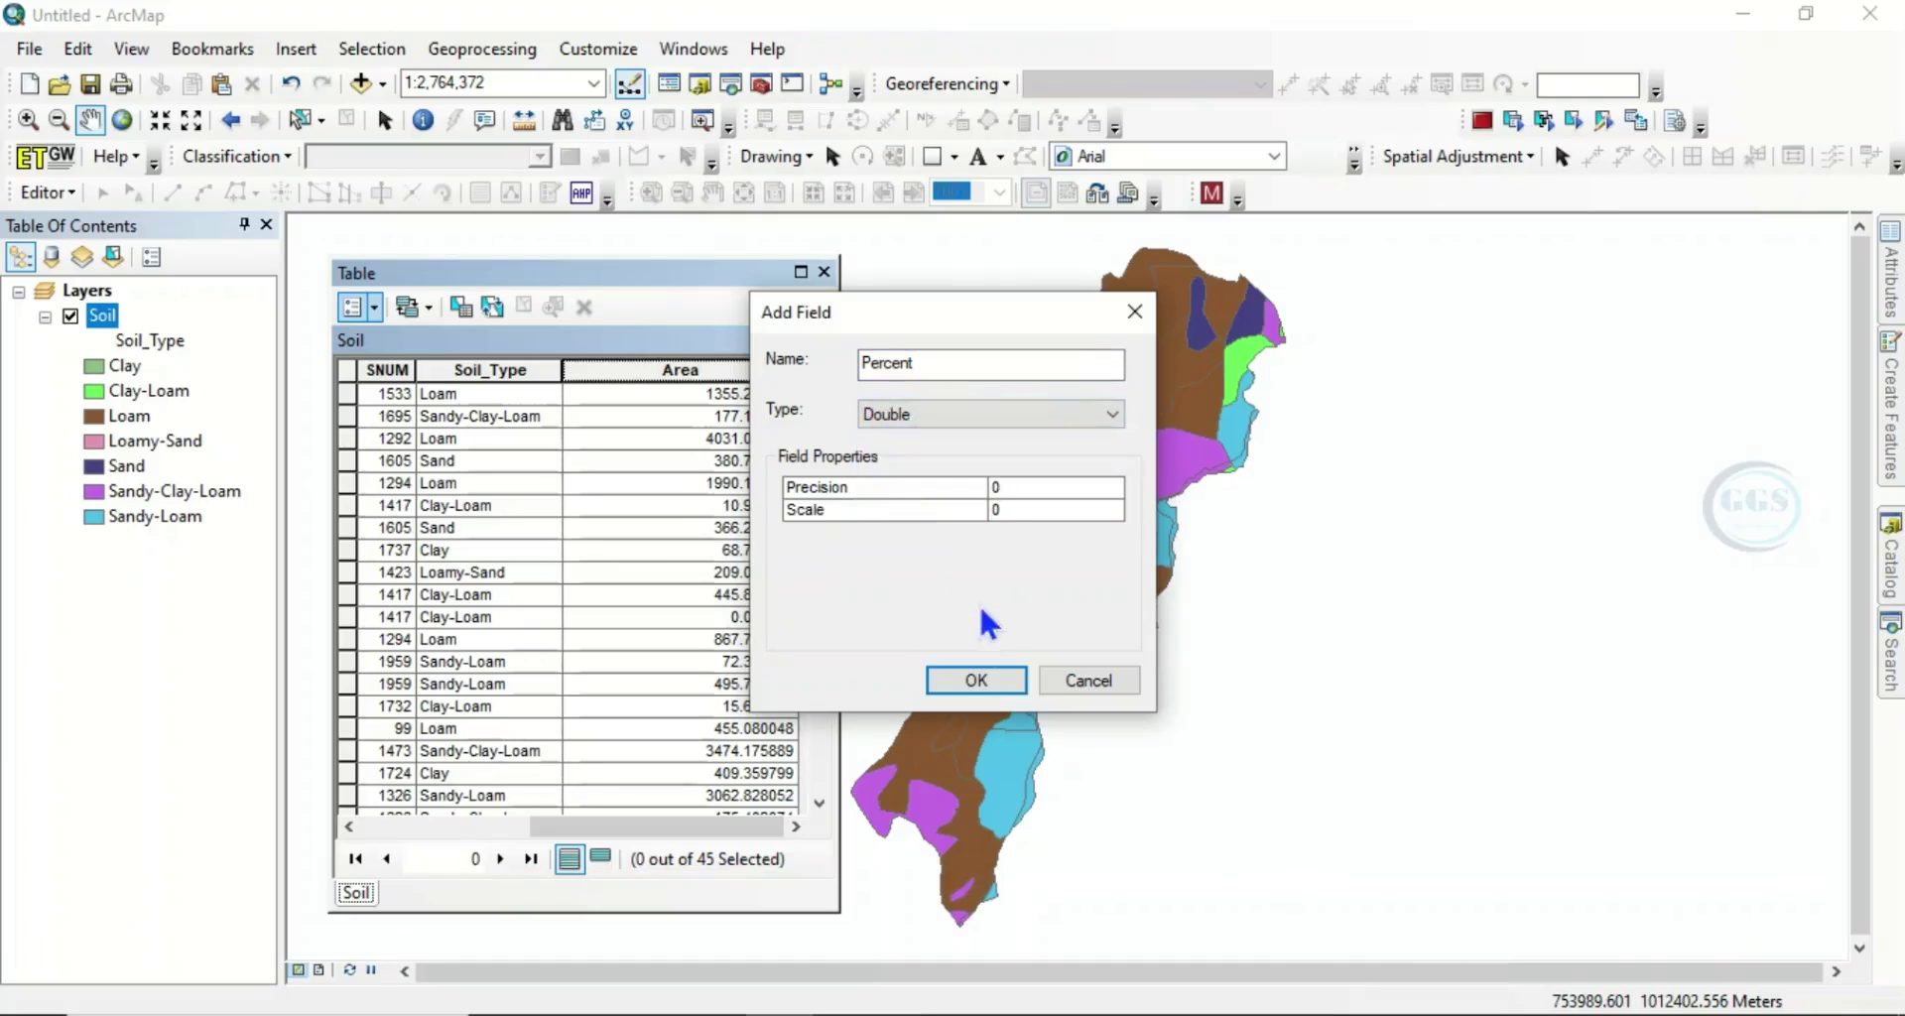
left_click(976, 680)
left_click_drag(525, 827, 665, 821)
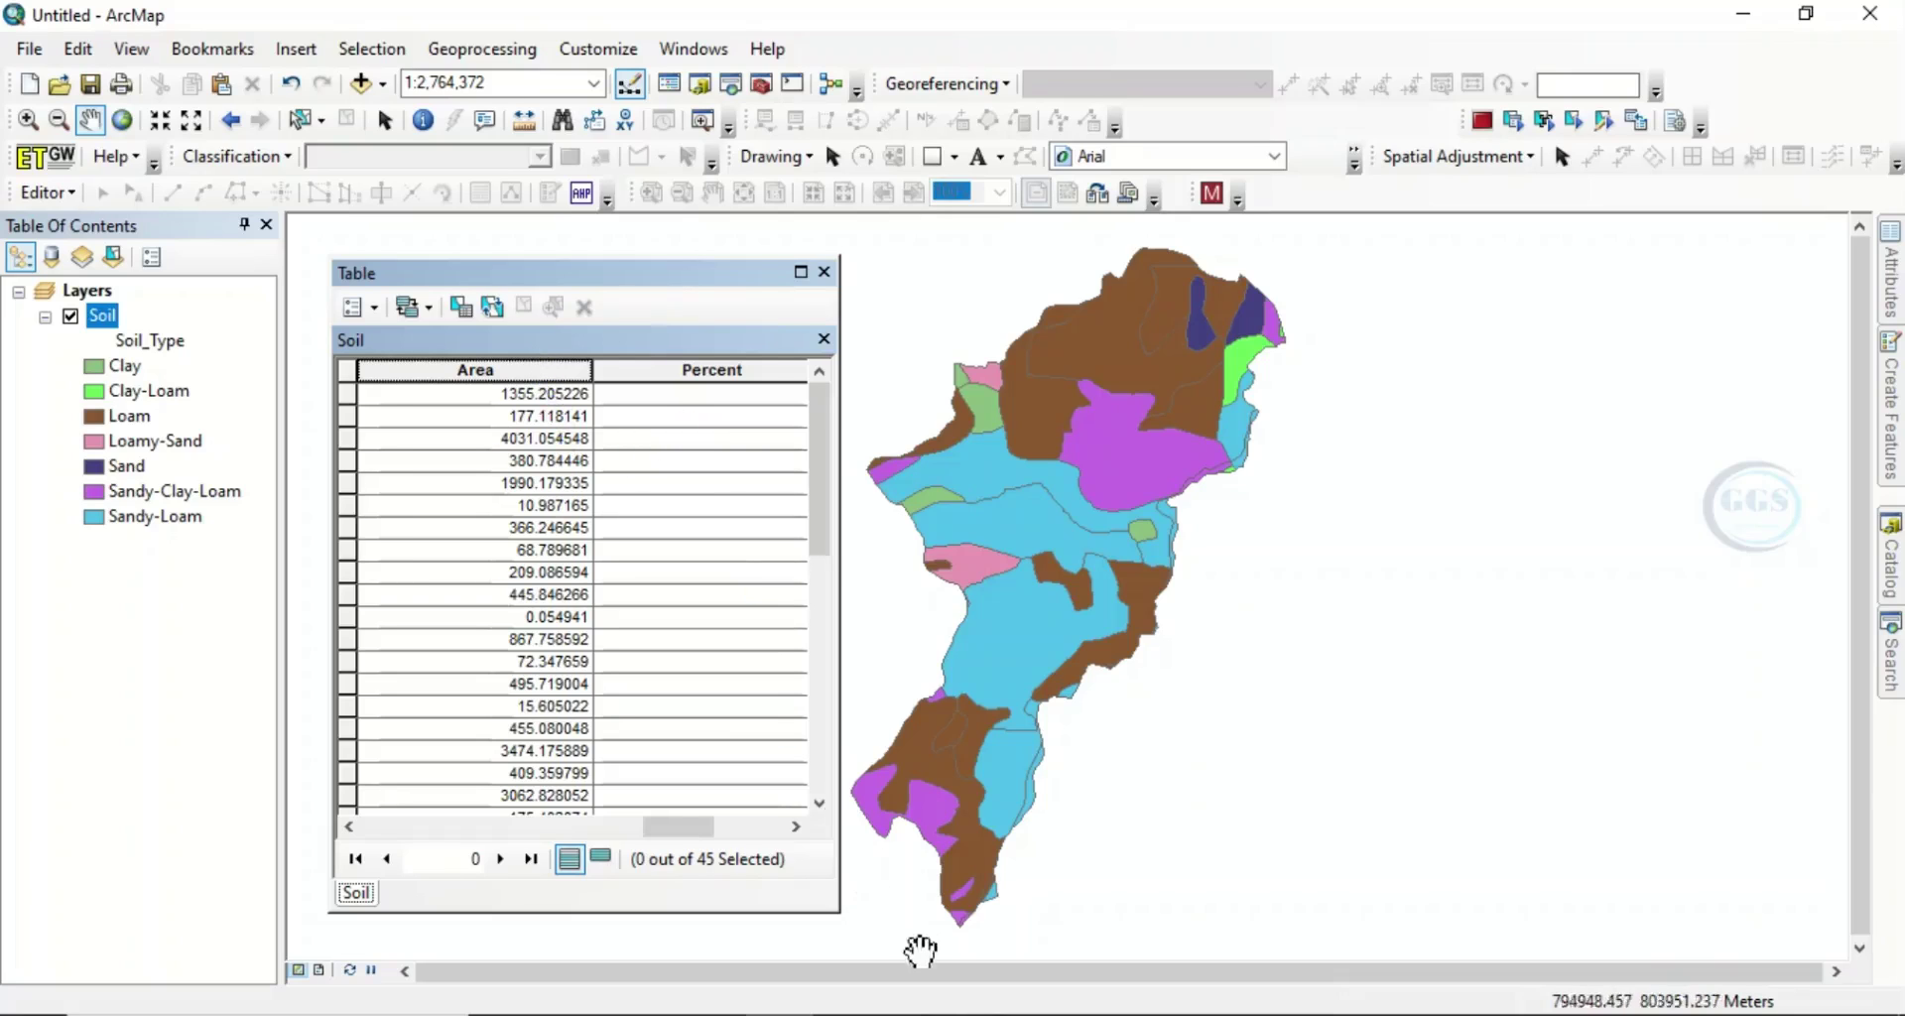
Step: Switch to PowerPoint and display slide 11 with % = (Area/Total area) X 100
key("alt+Tab")
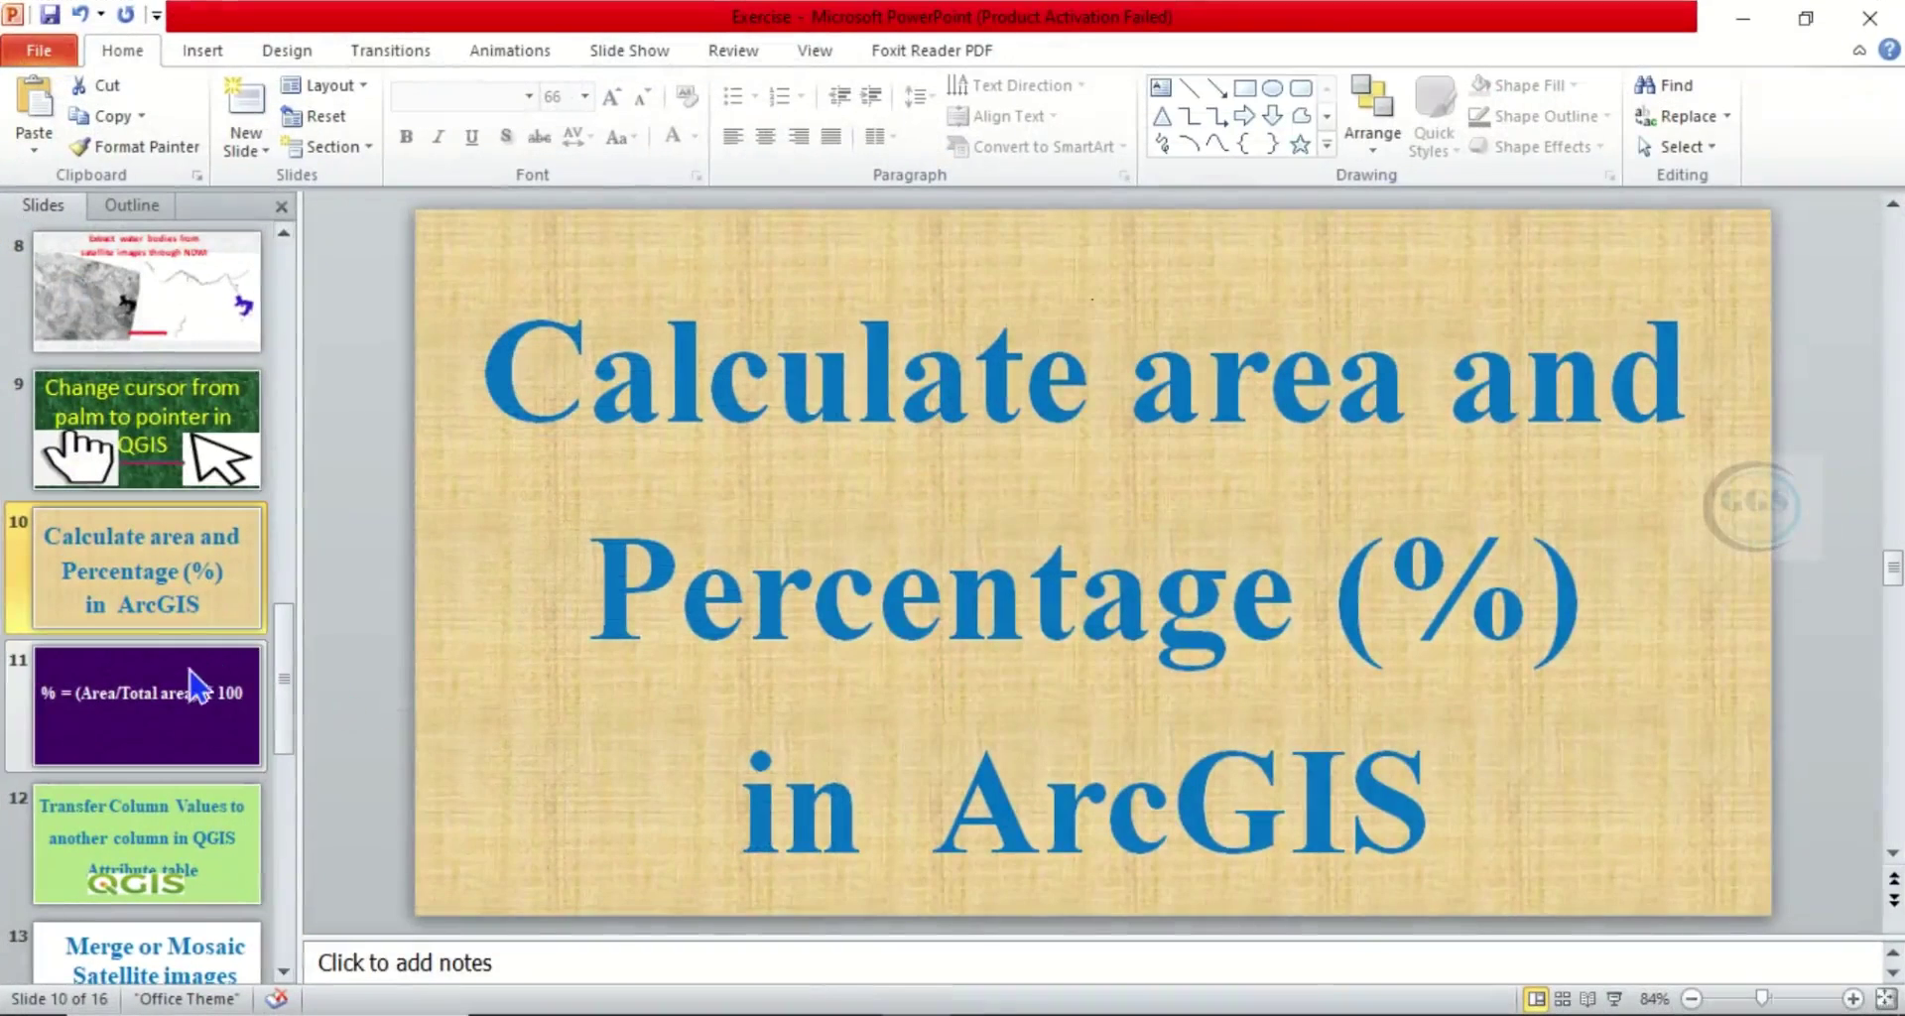
left_click(188, 695)
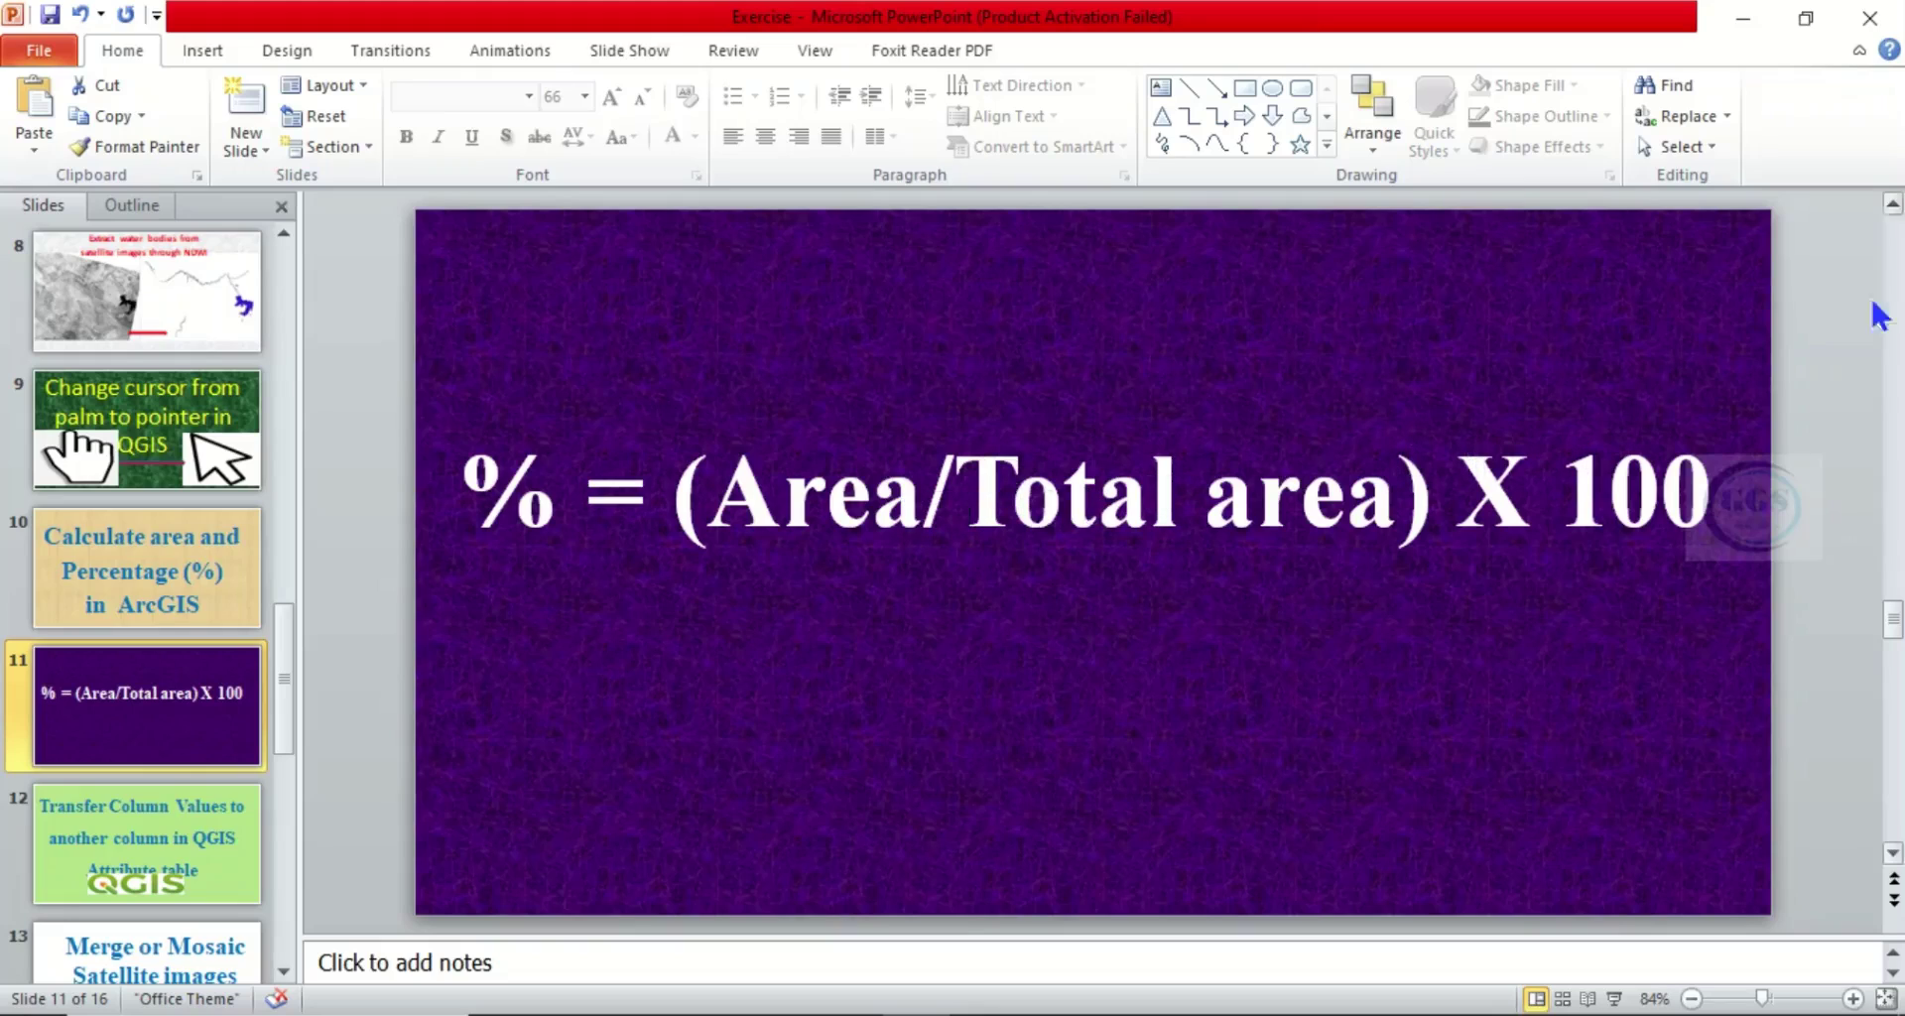
Step: Back in ArcMap, copy the Area field's Sum statistic, 35718.124569
left_click(1744, 24)
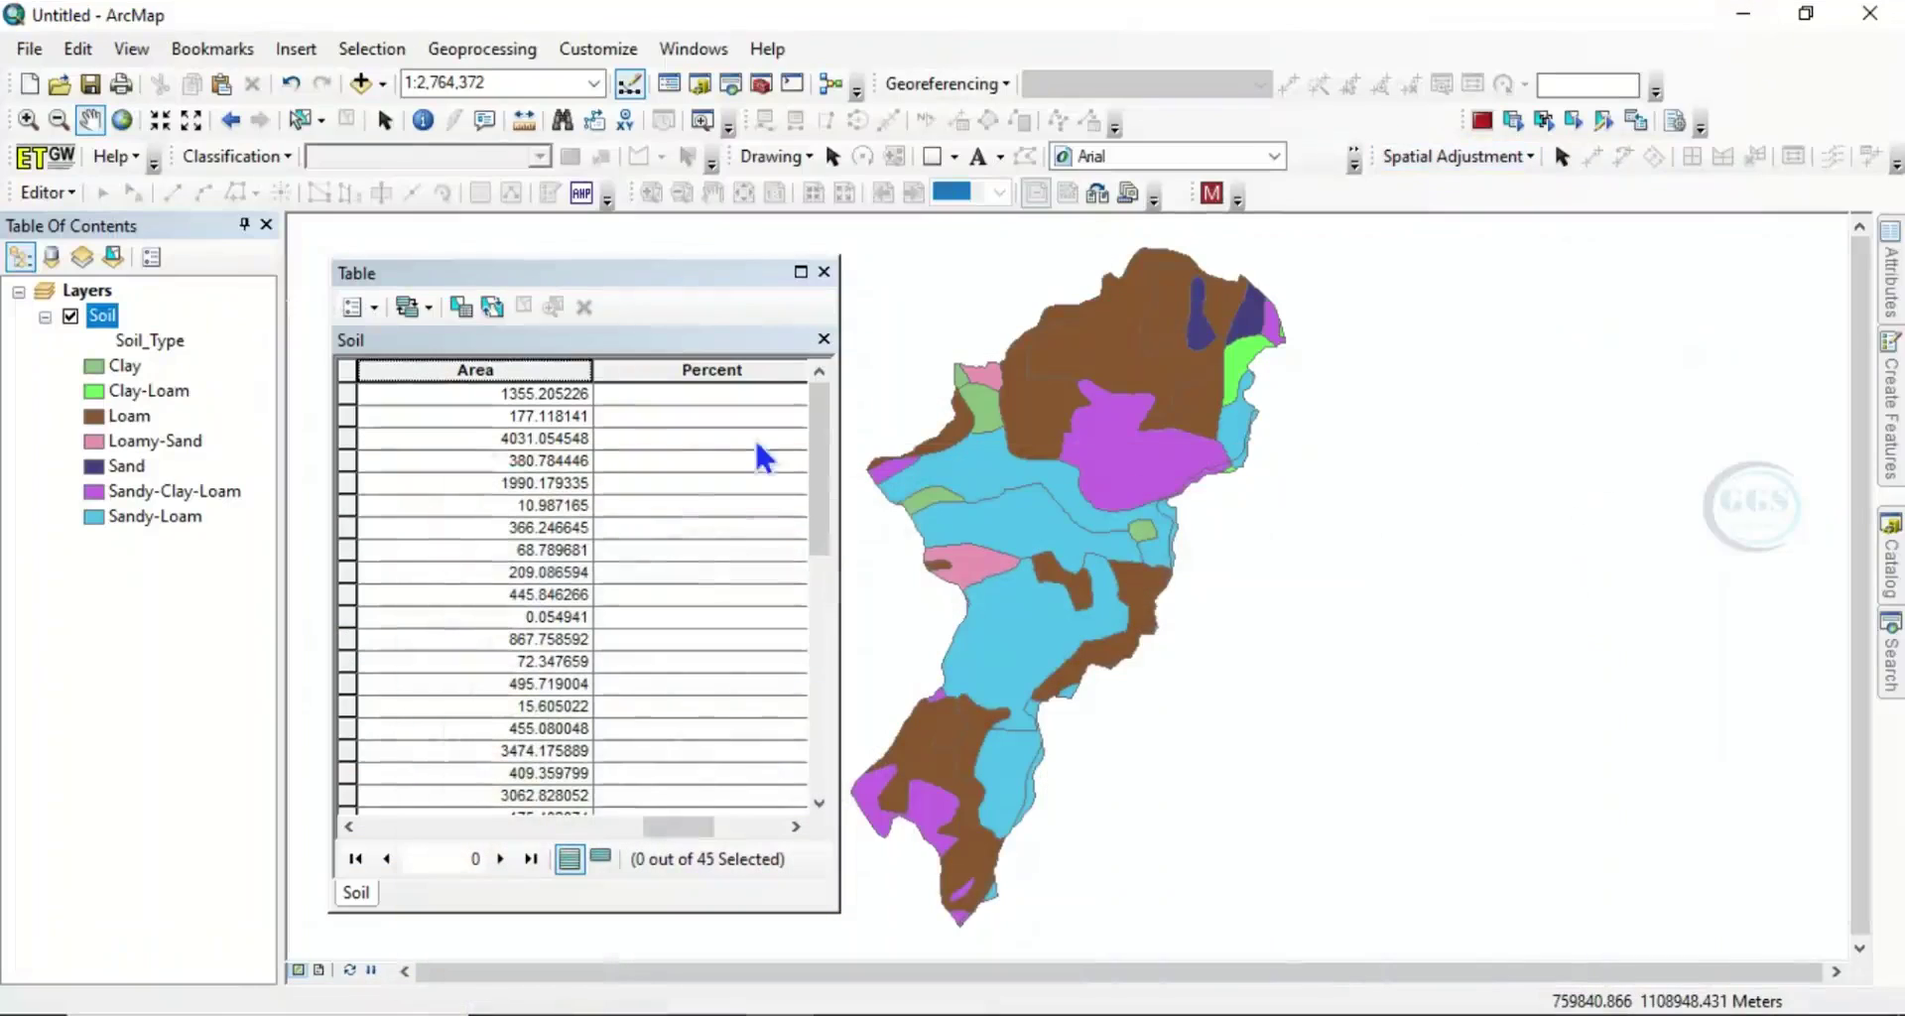
right_click(477, 373)
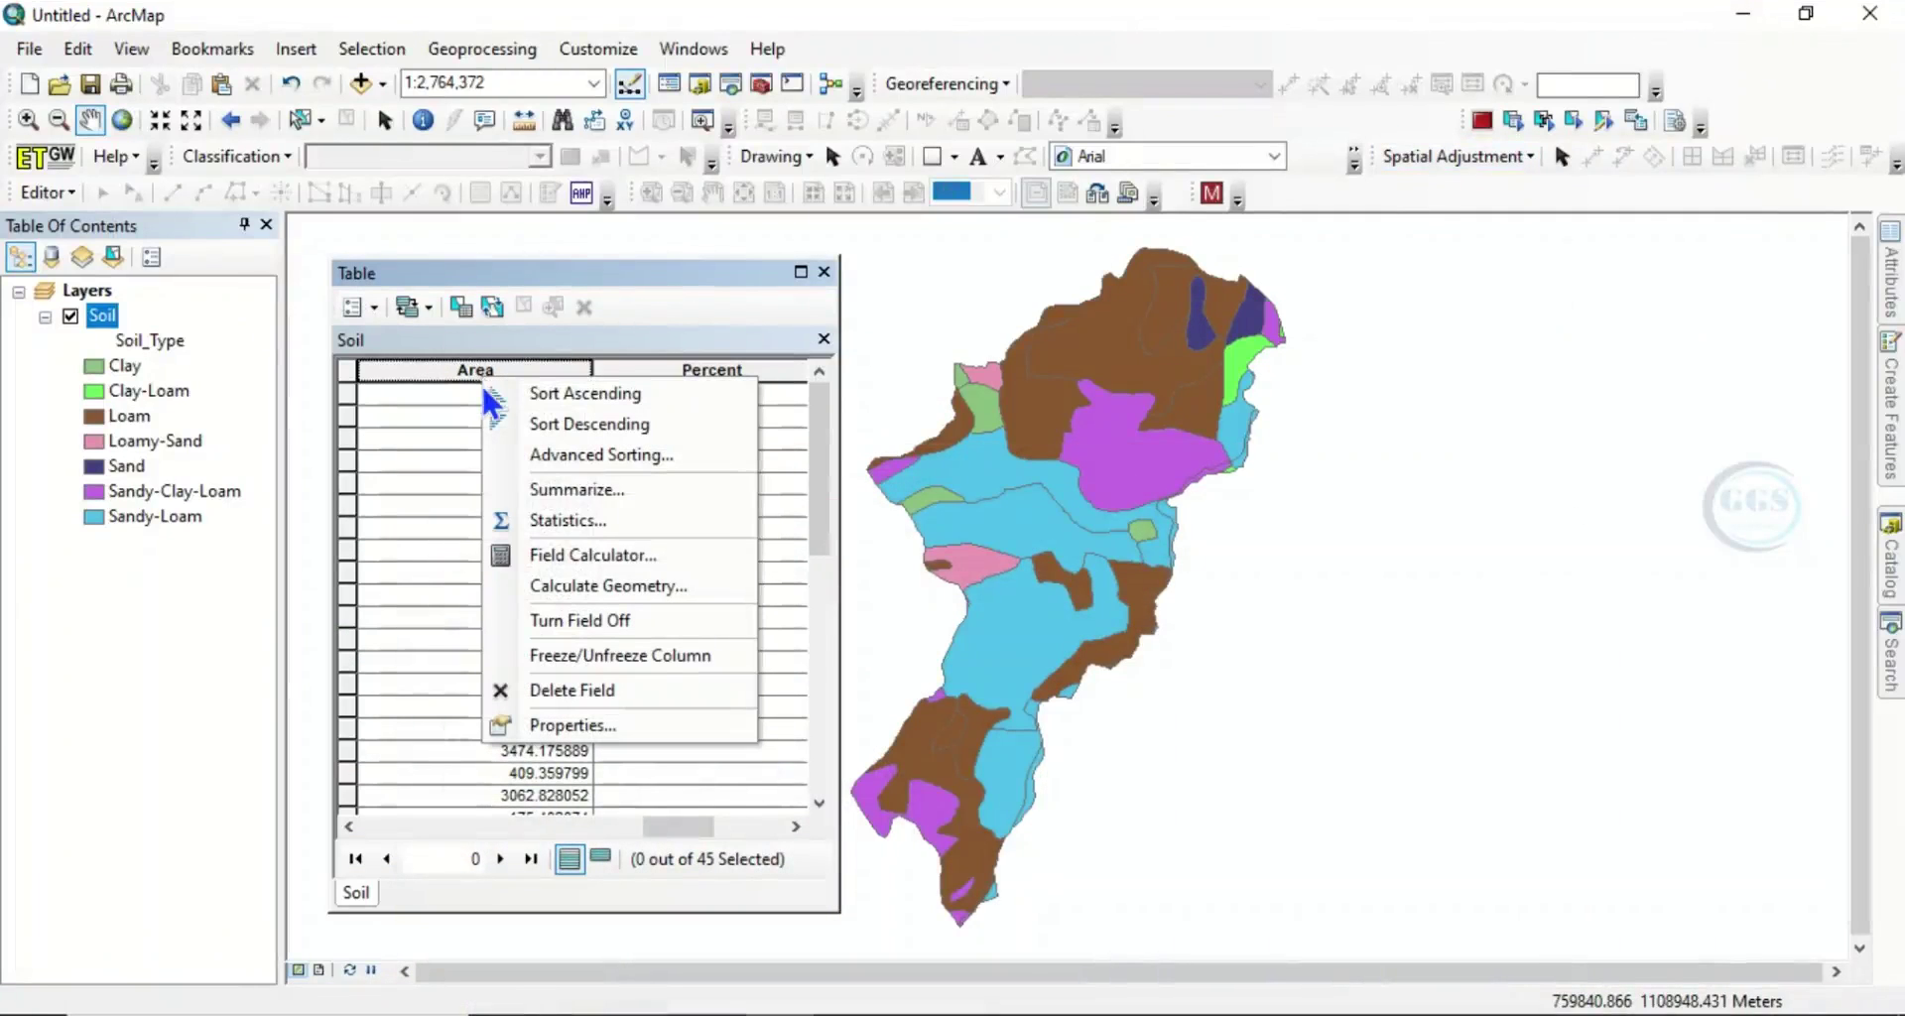
left_click(563, 518)
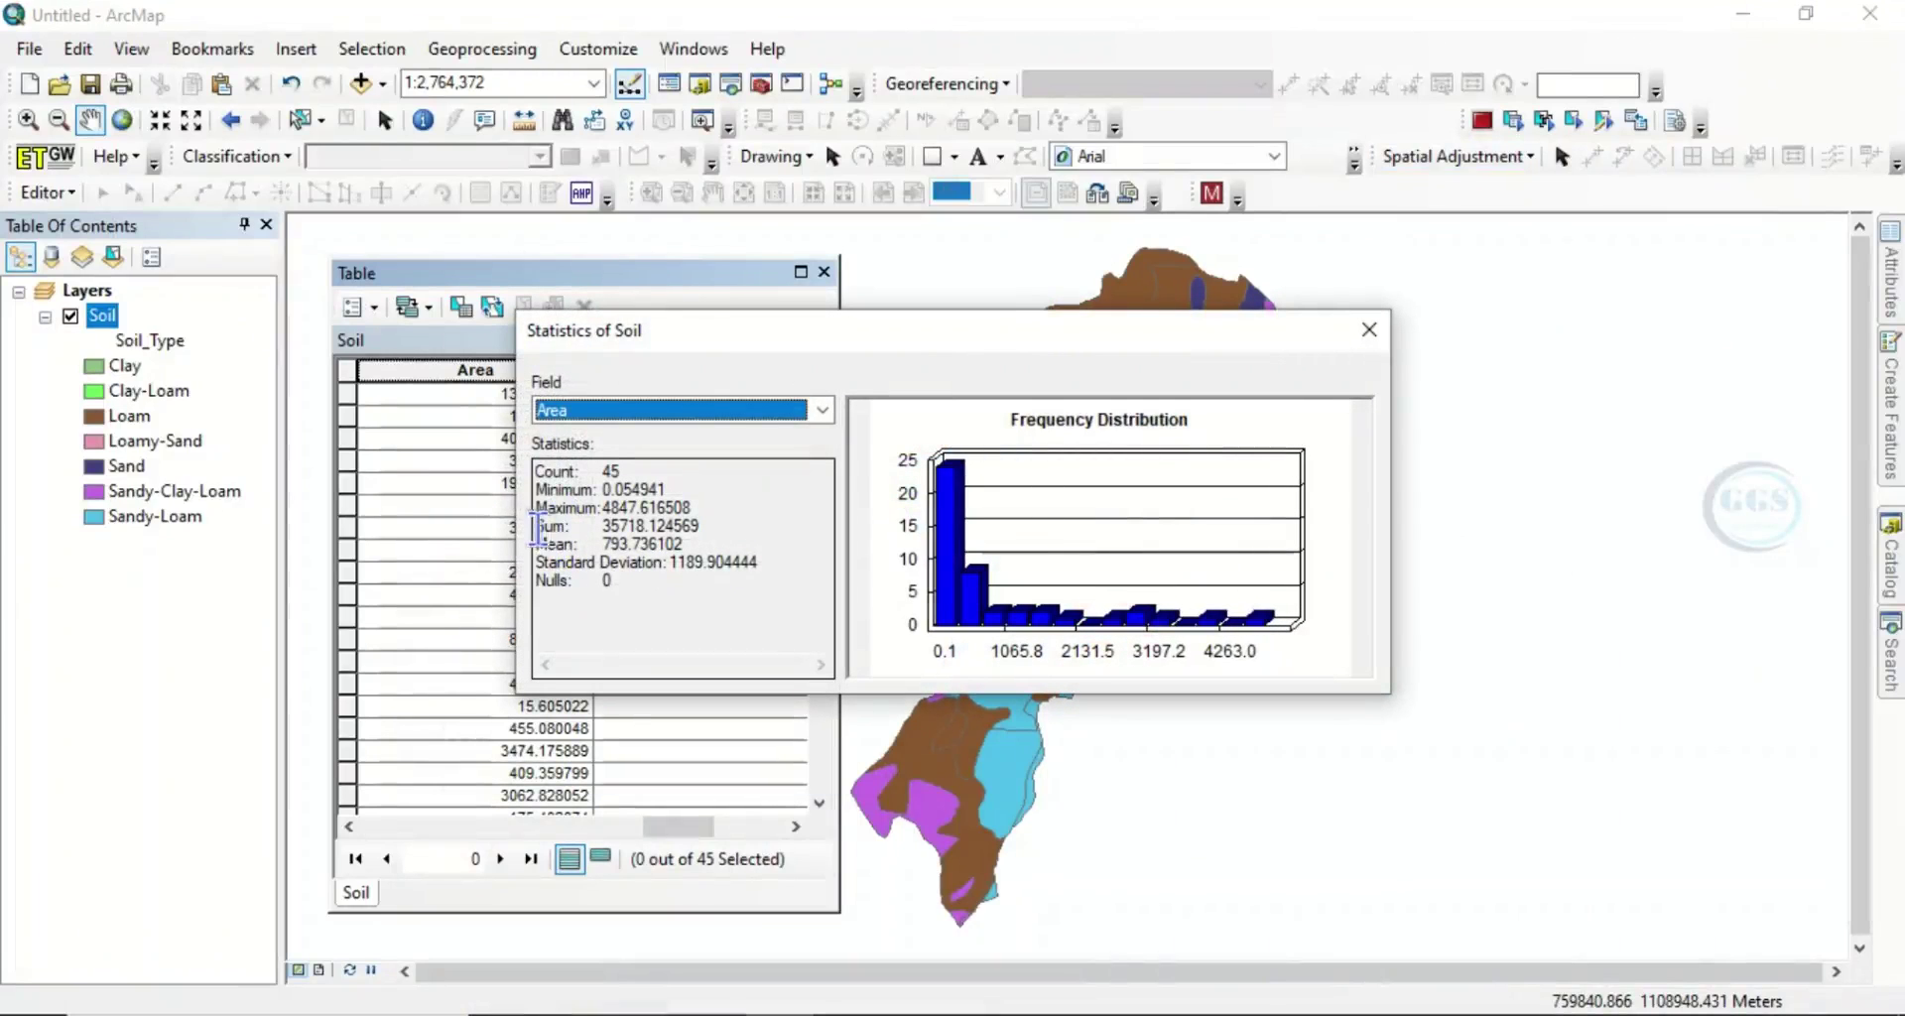
left_click_drag(601, 526, 708, 522)
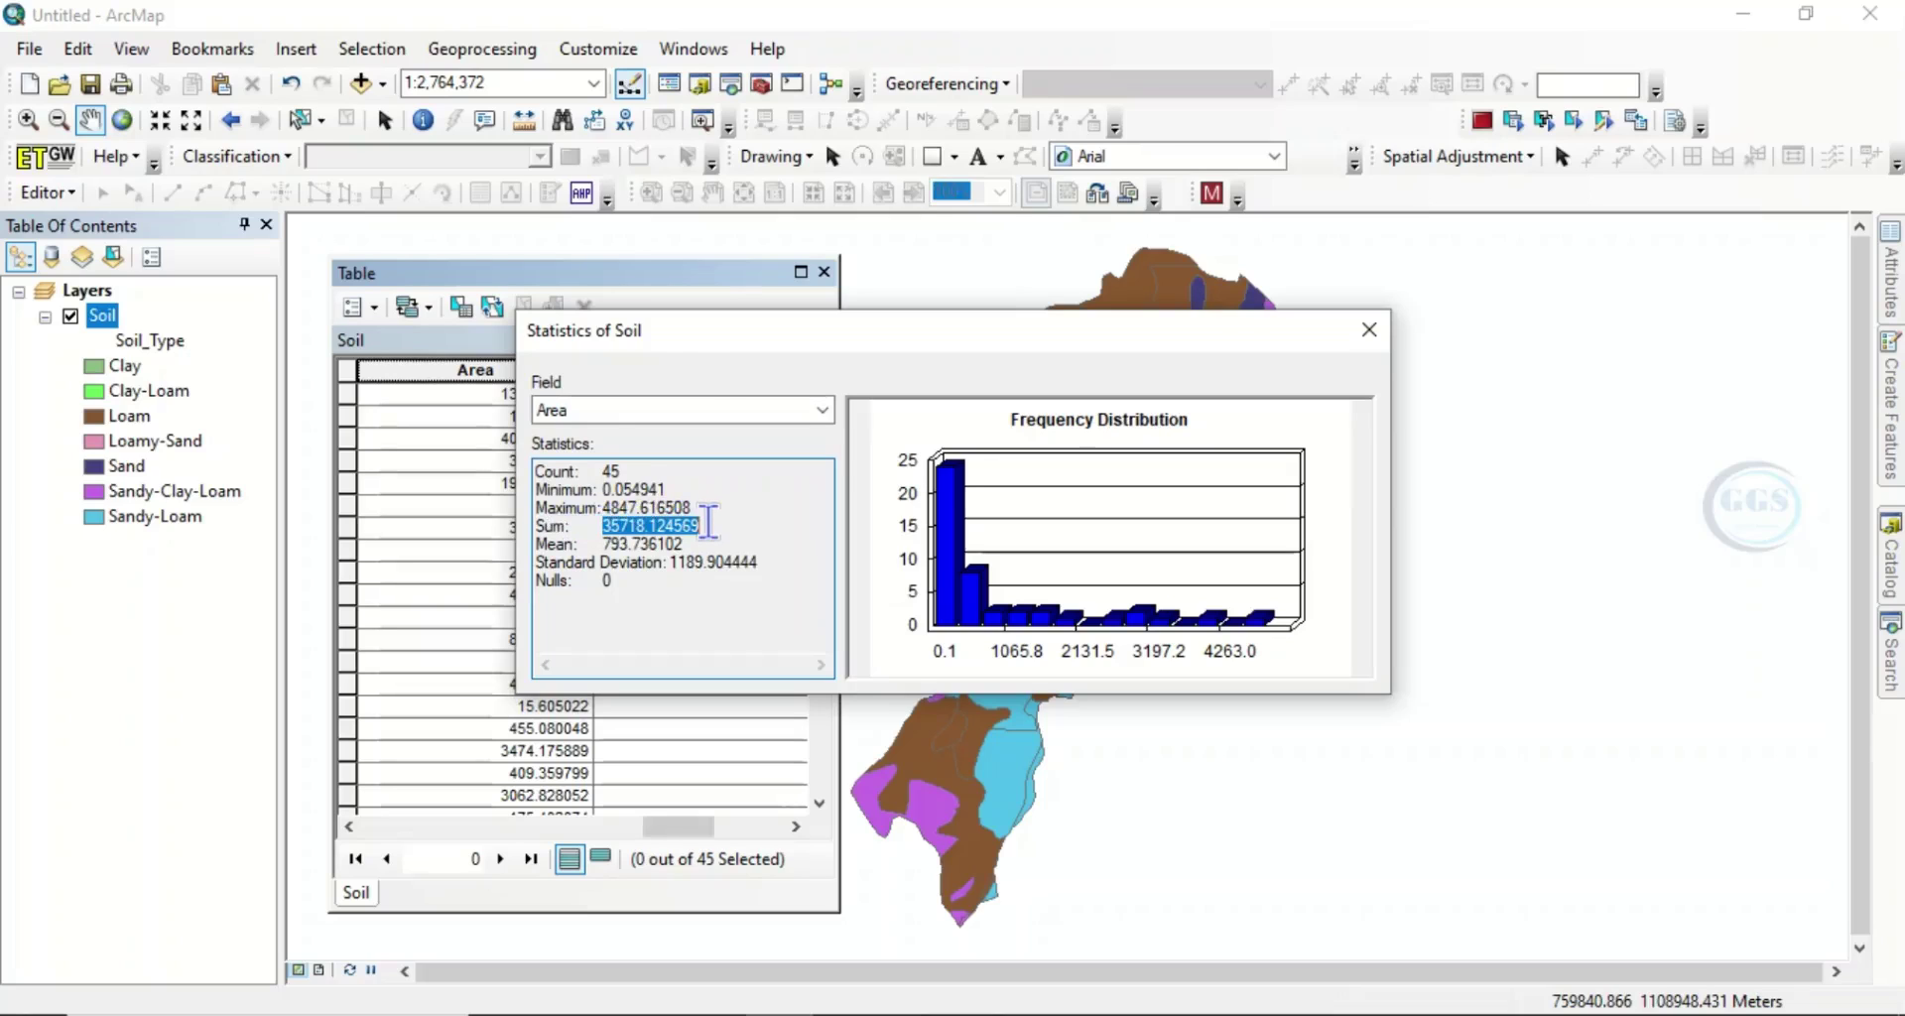
right_click(661, 528)
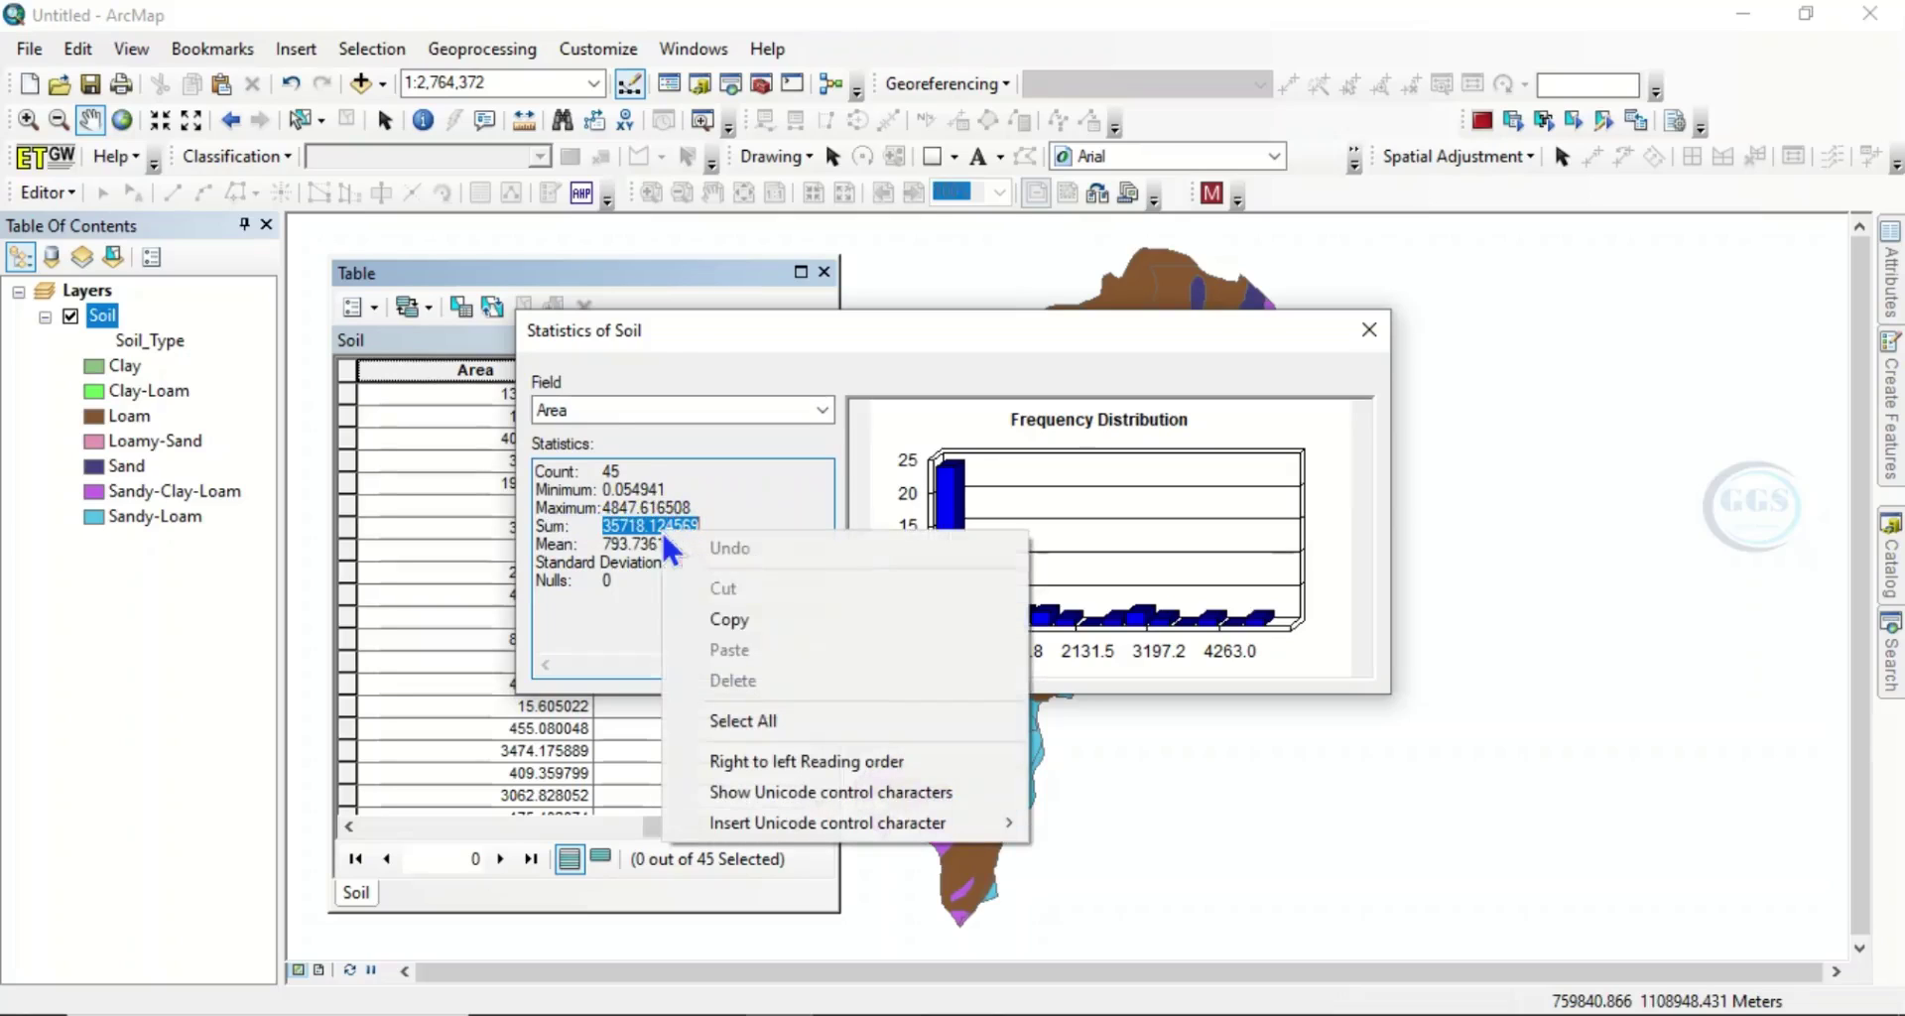
left_click(723, 617)
left_click(1365, 333)
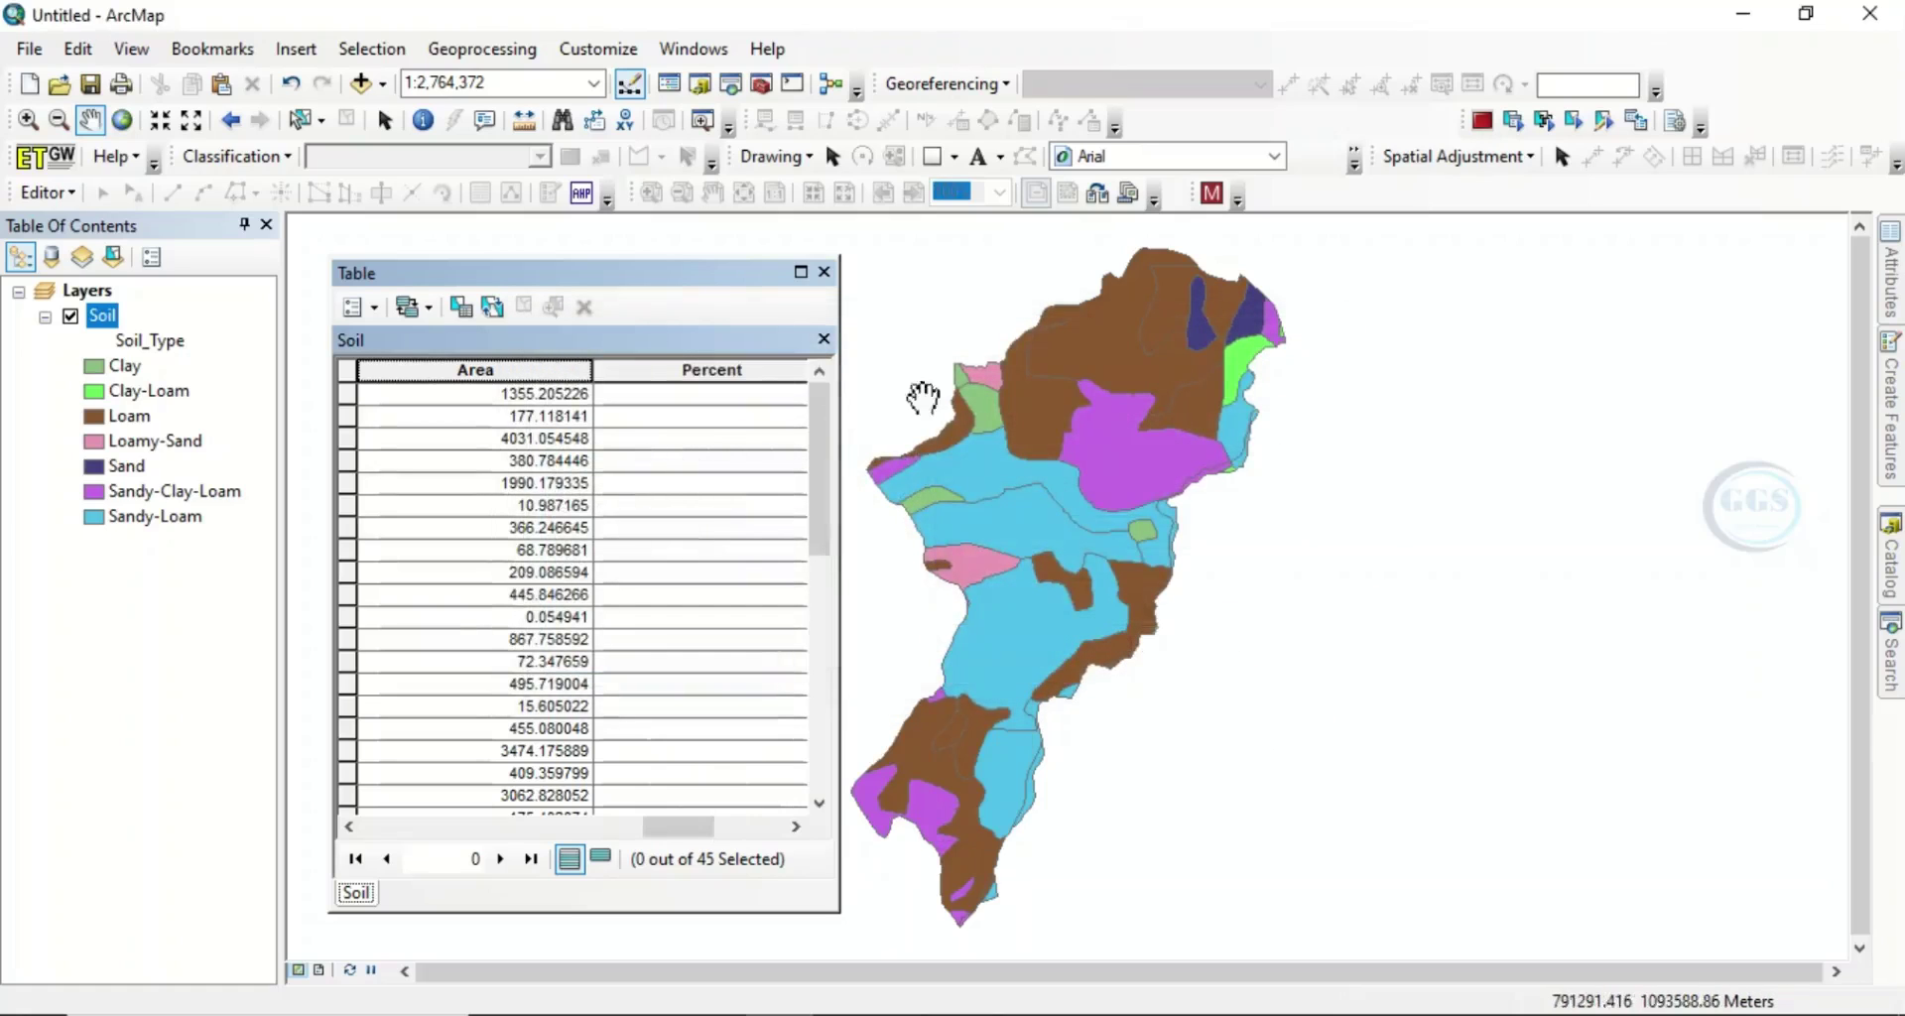
Step: Open the Field Calculator for the Percent field, accepting the edit-session warning
right_click(672, 373)
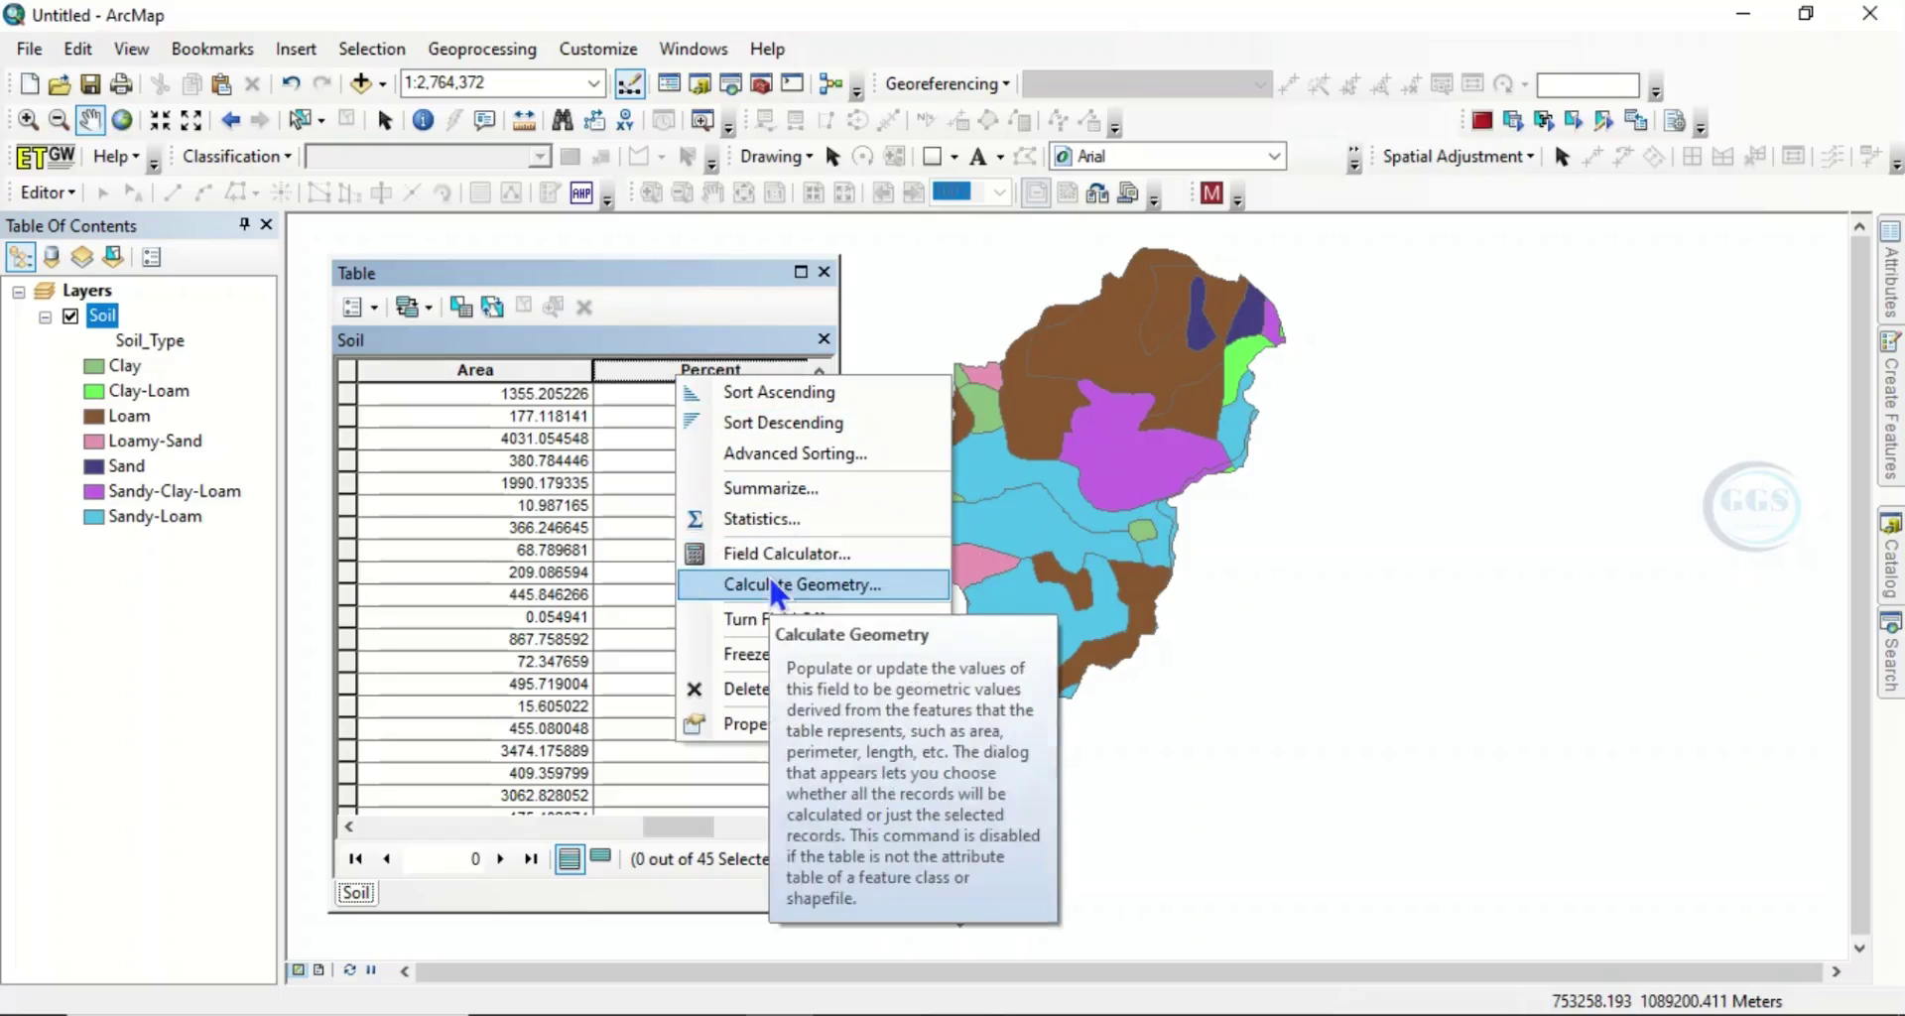
left_click(791, 557)
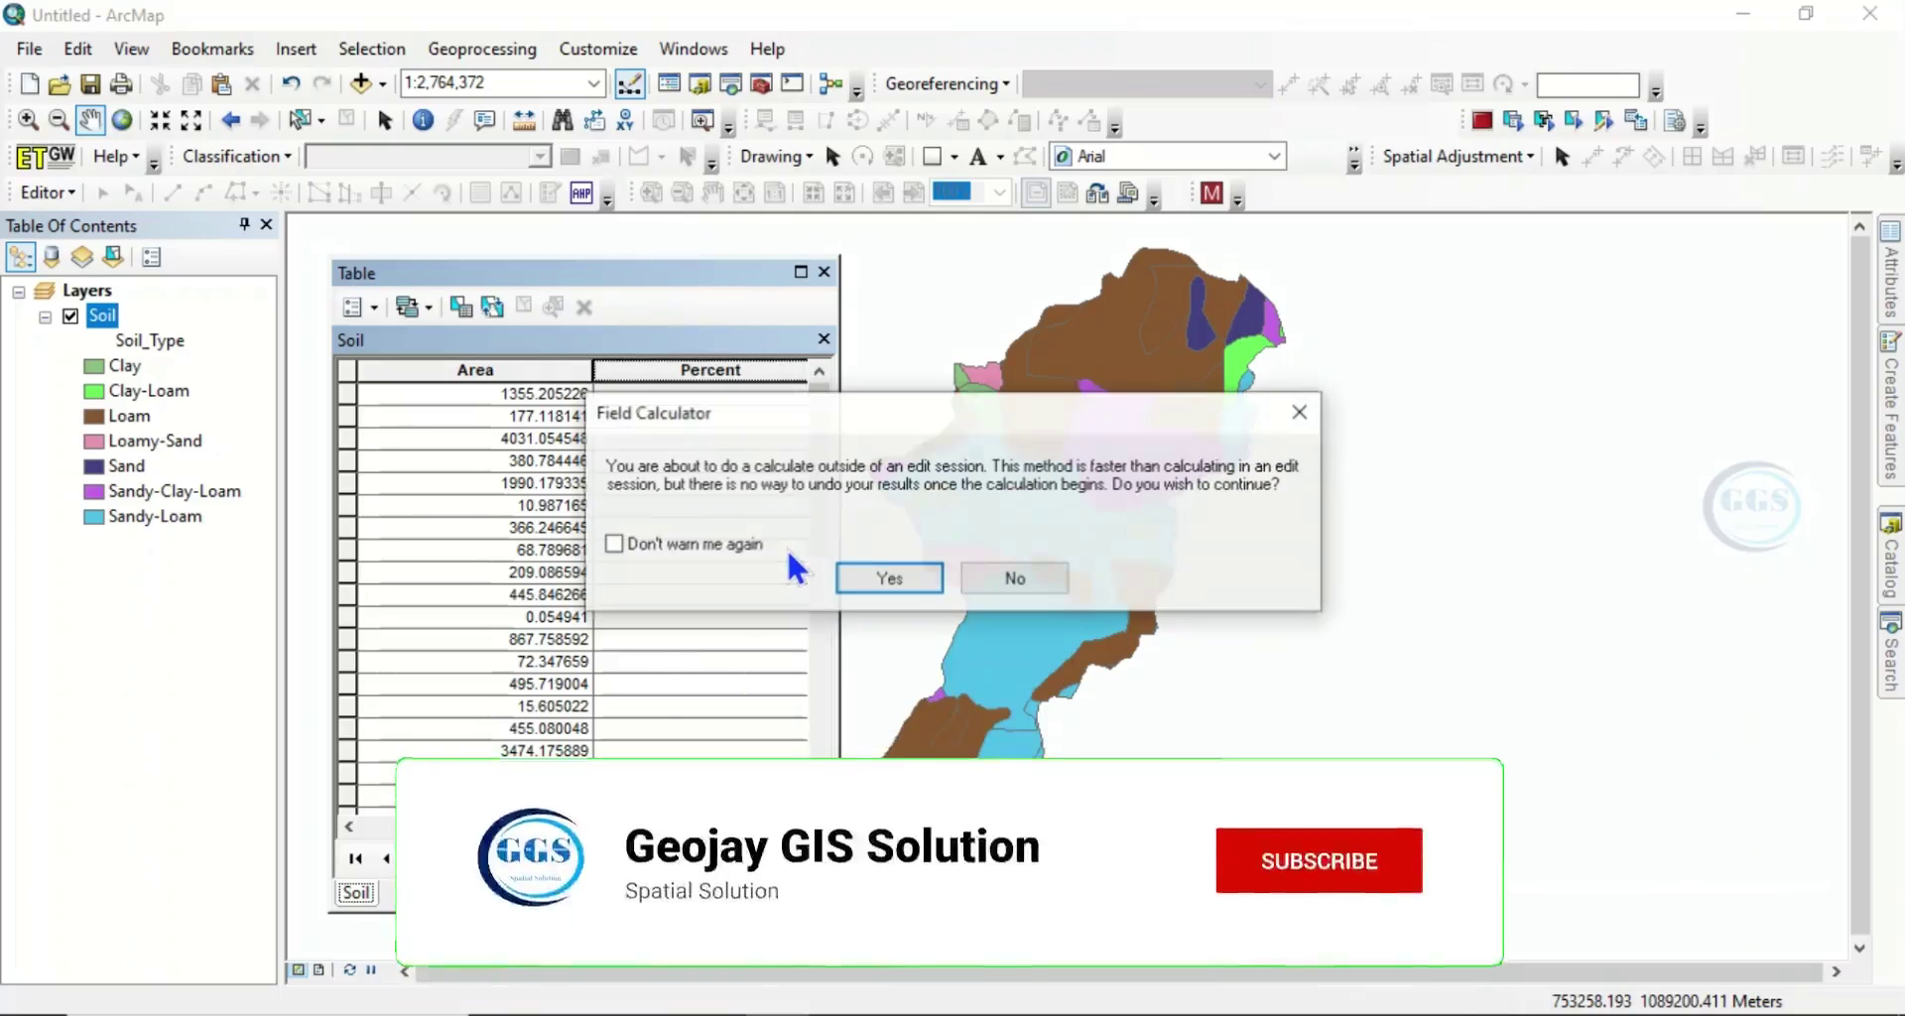
left_click(867, 571)
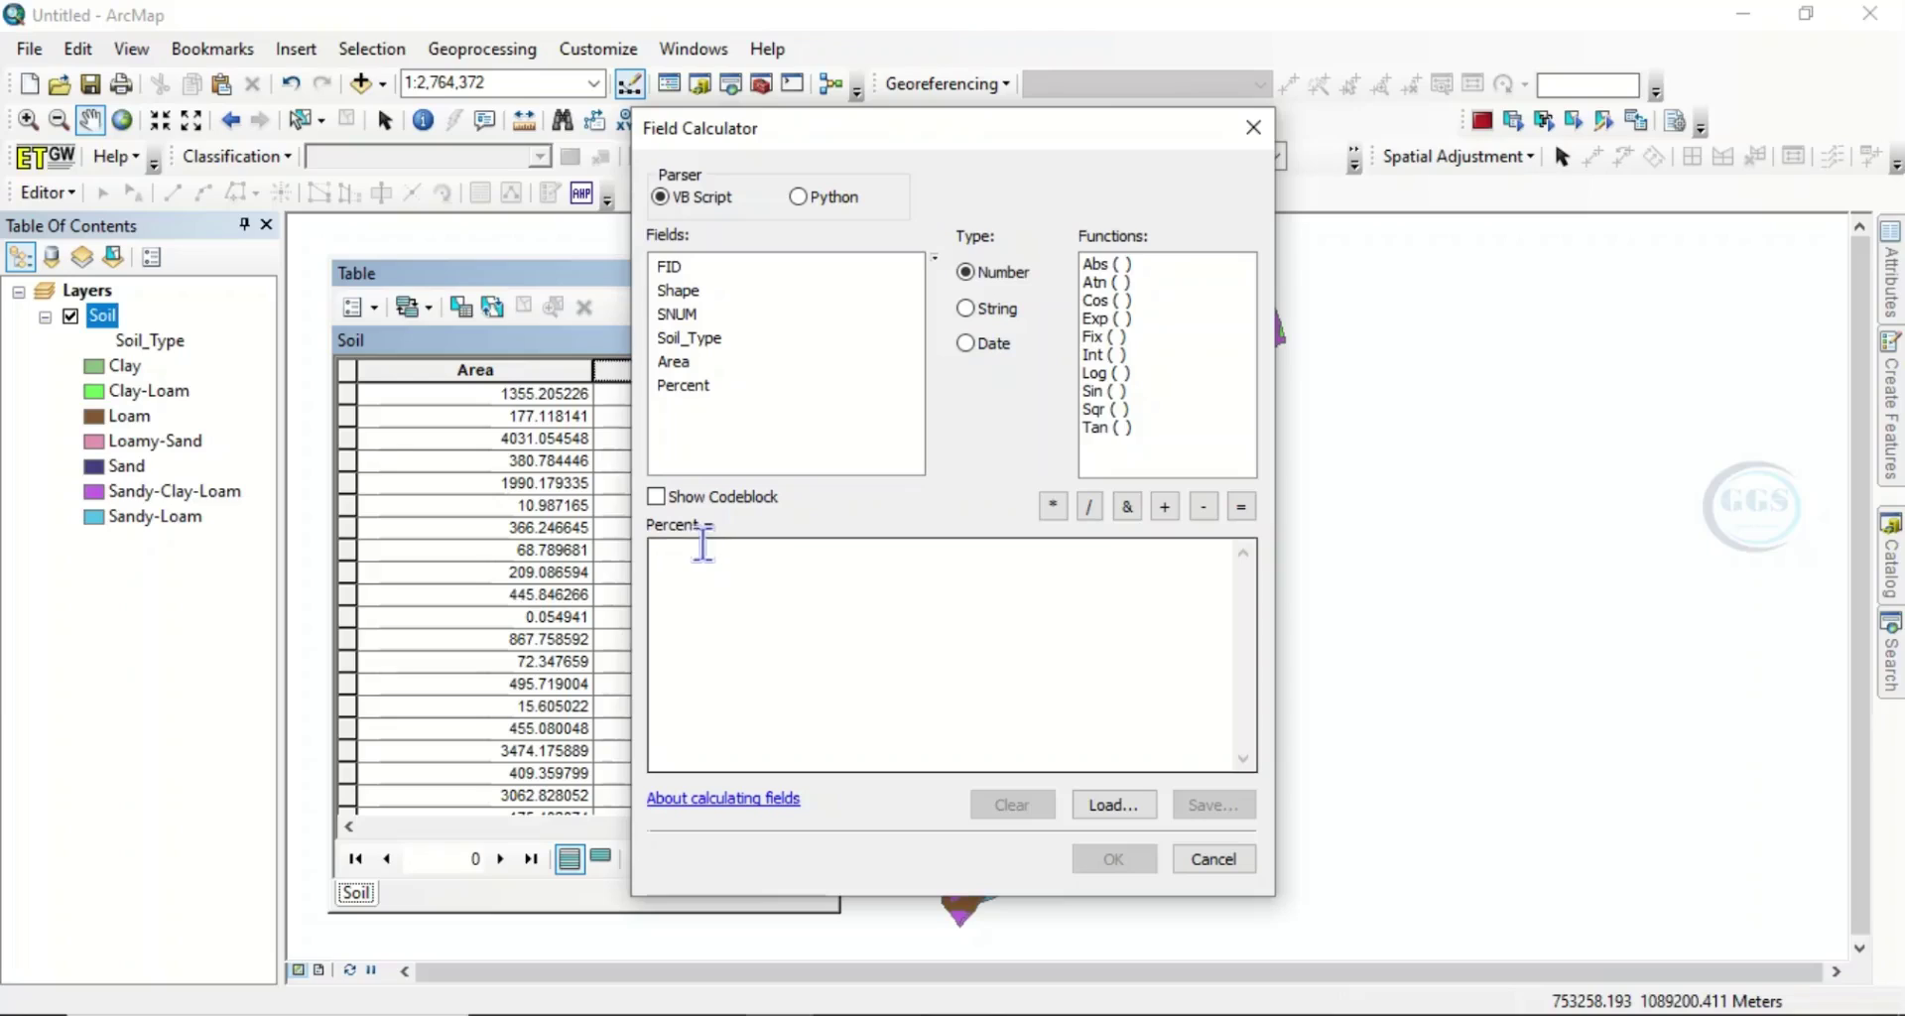
Step: Build the expression ( [Area]/35718.124569) *100 for Percent
left_click(684, 573)
type("(")
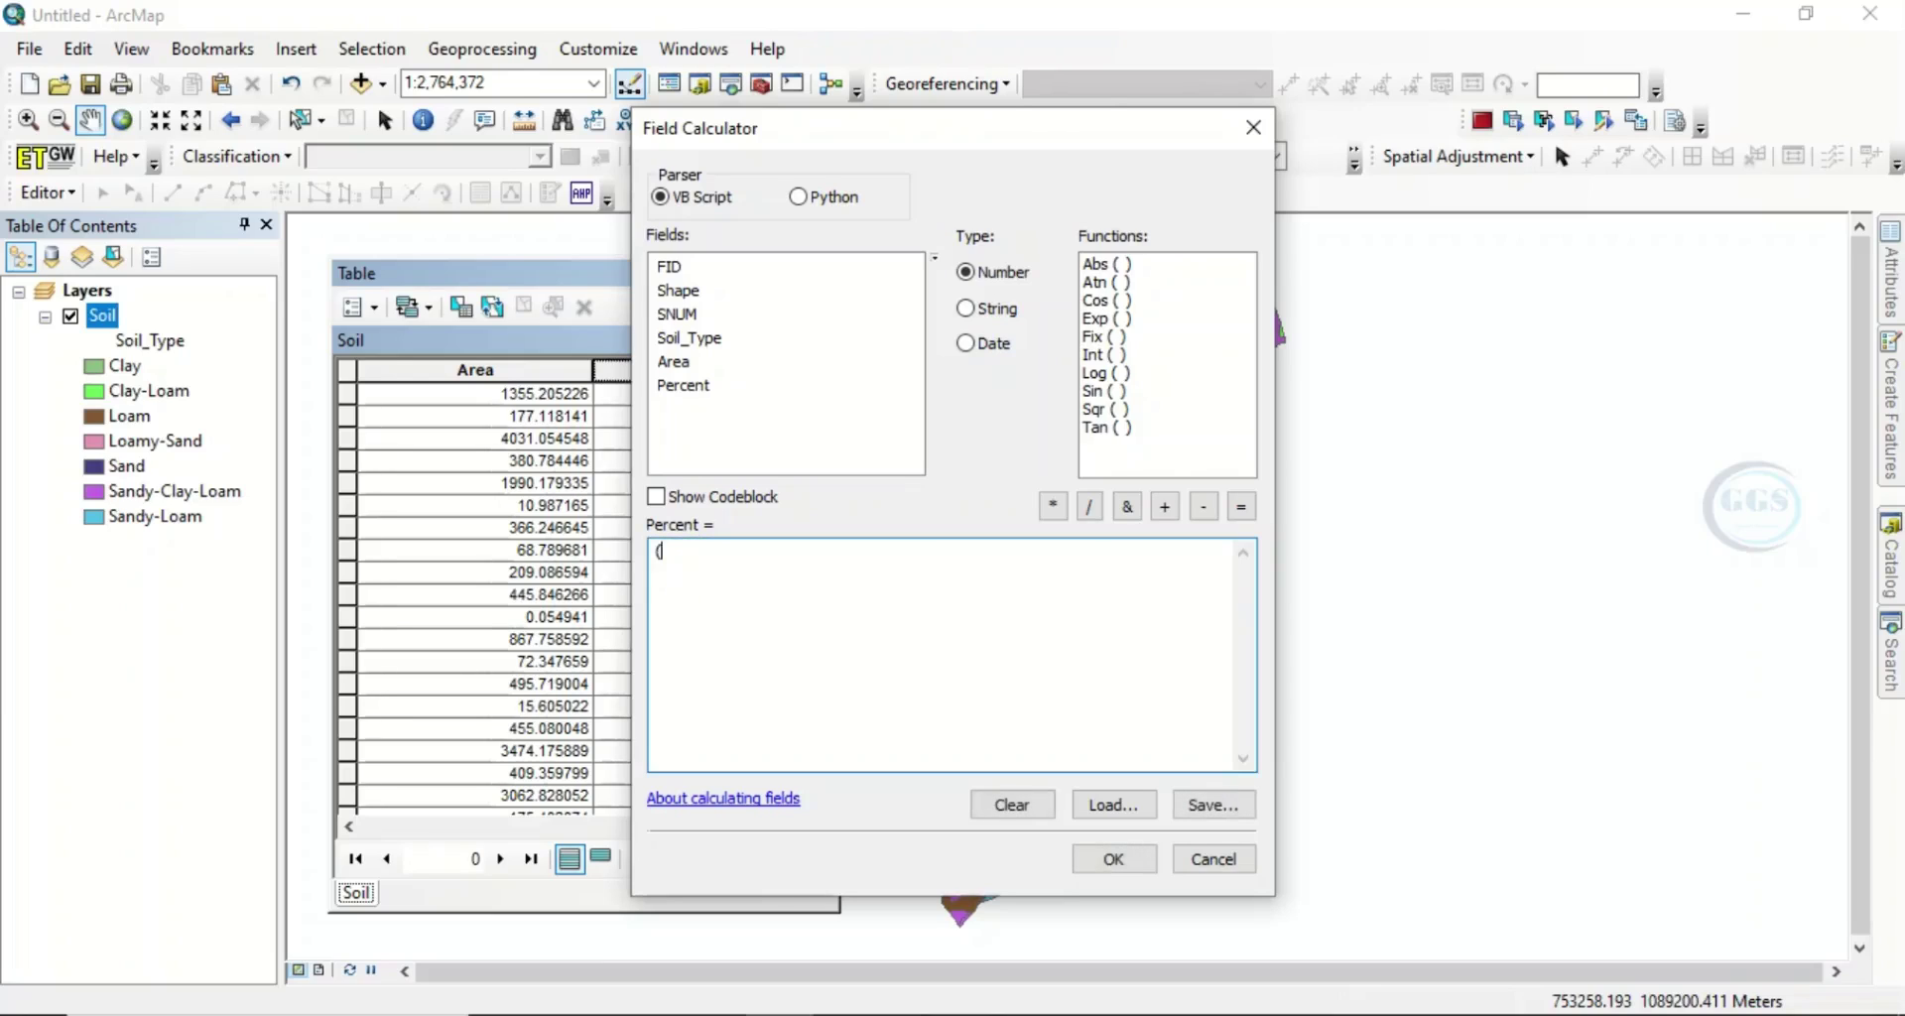
double_click(682, 377)
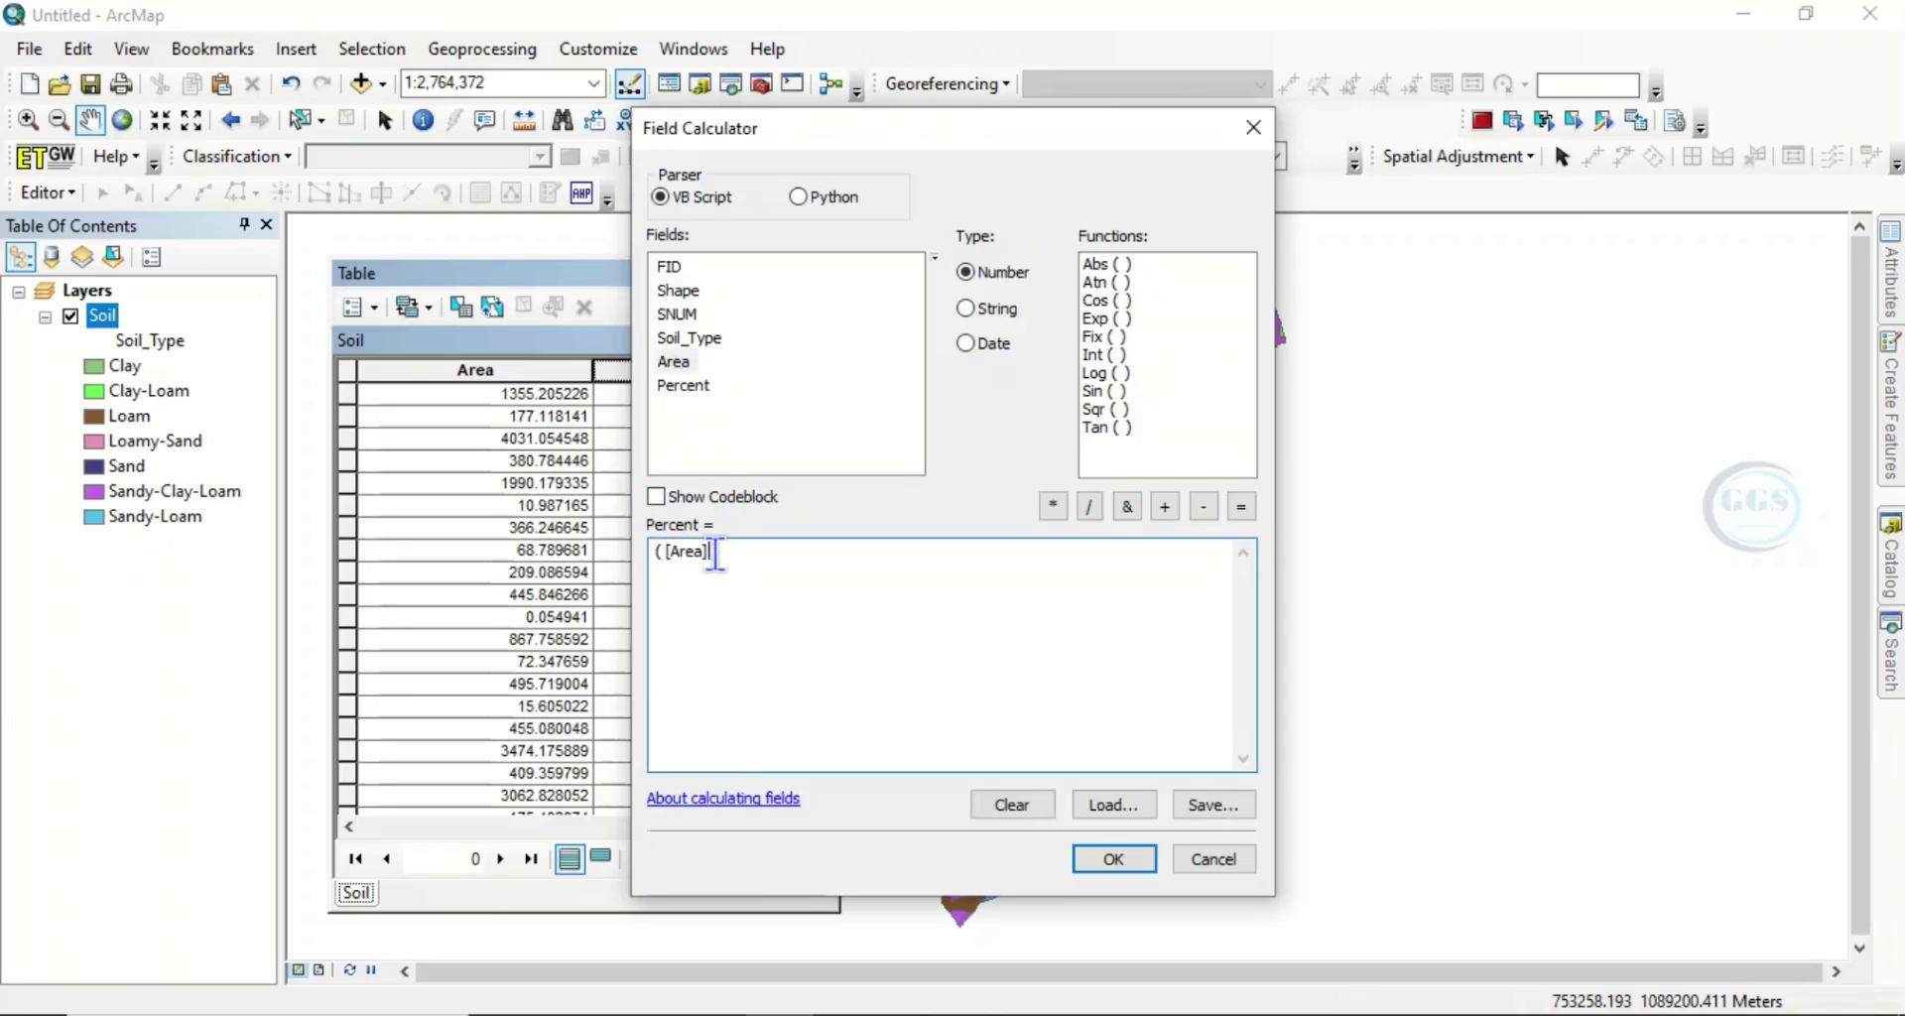
type("/")
right_click(723, 567)
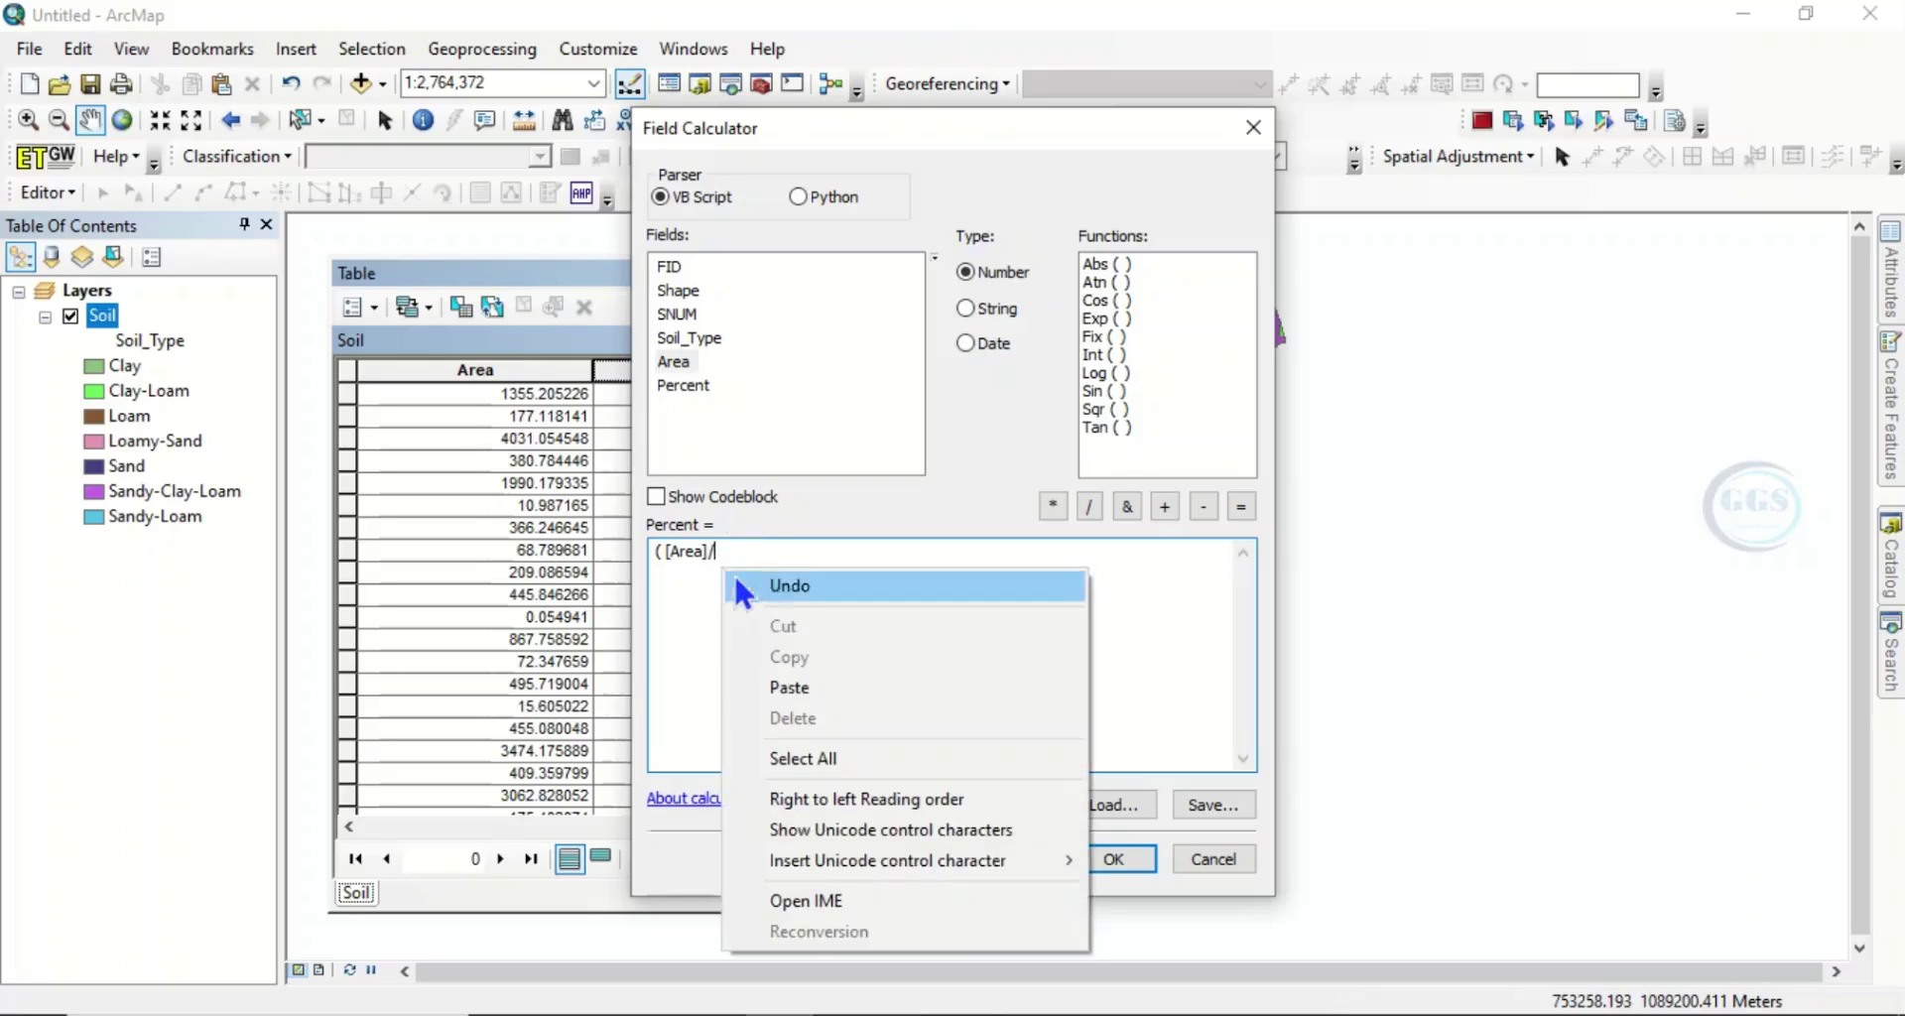
left_click(789, 686)
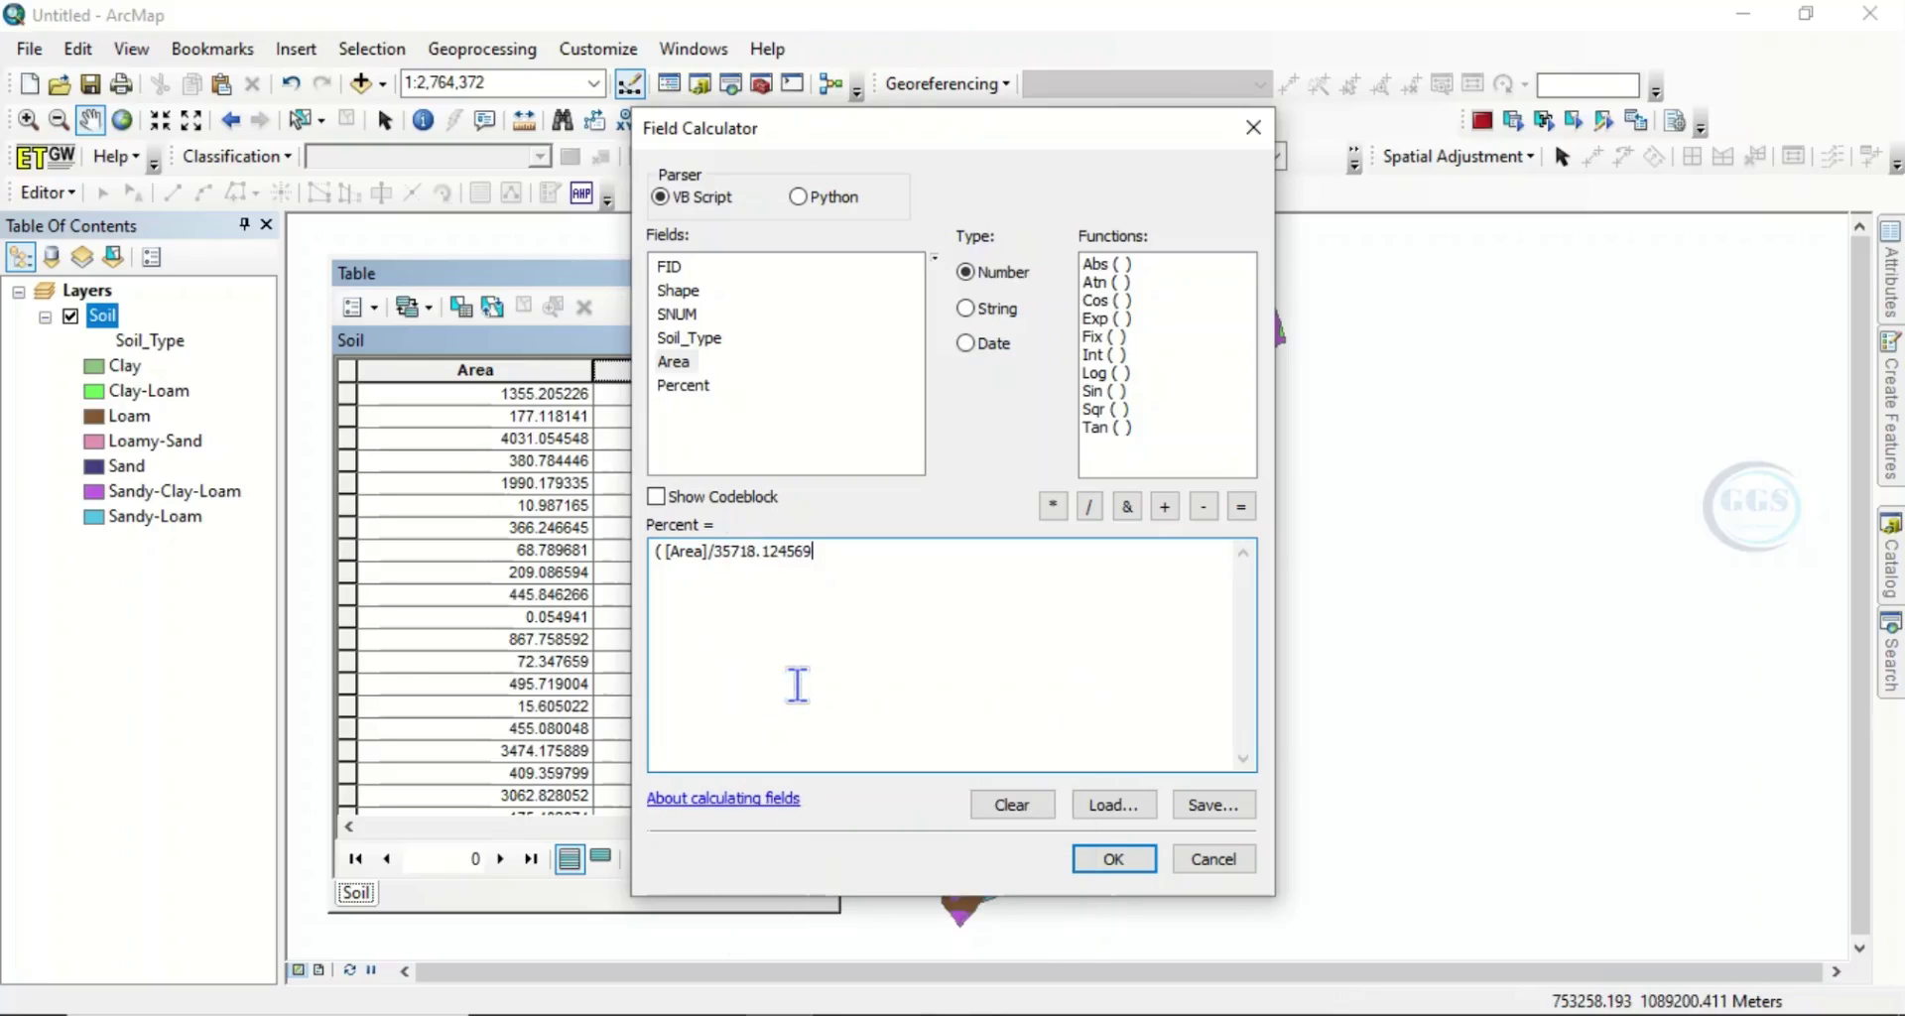
type(")")
left_click(1051, 504)
type("100")
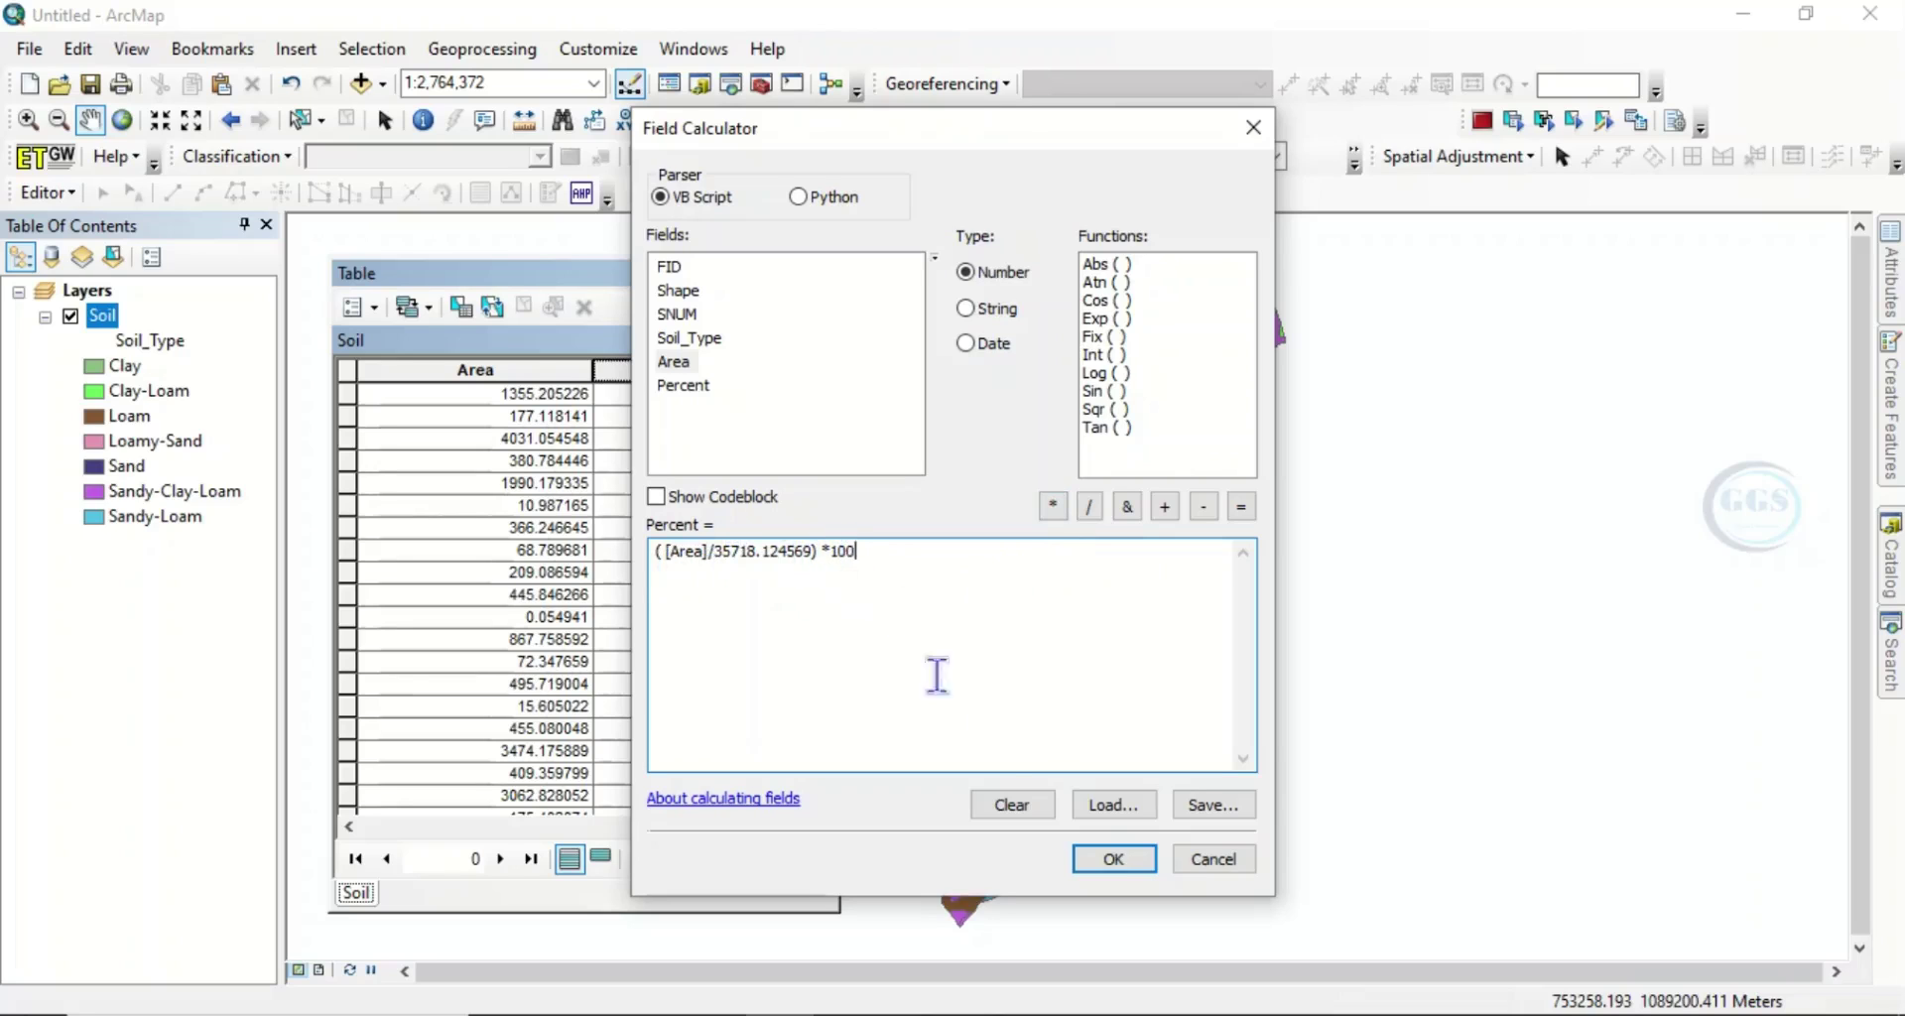
Step: Fill the Percent column with each polygon's area share and confirm in Statistics that the sum is 100
left_click(1113, 859)
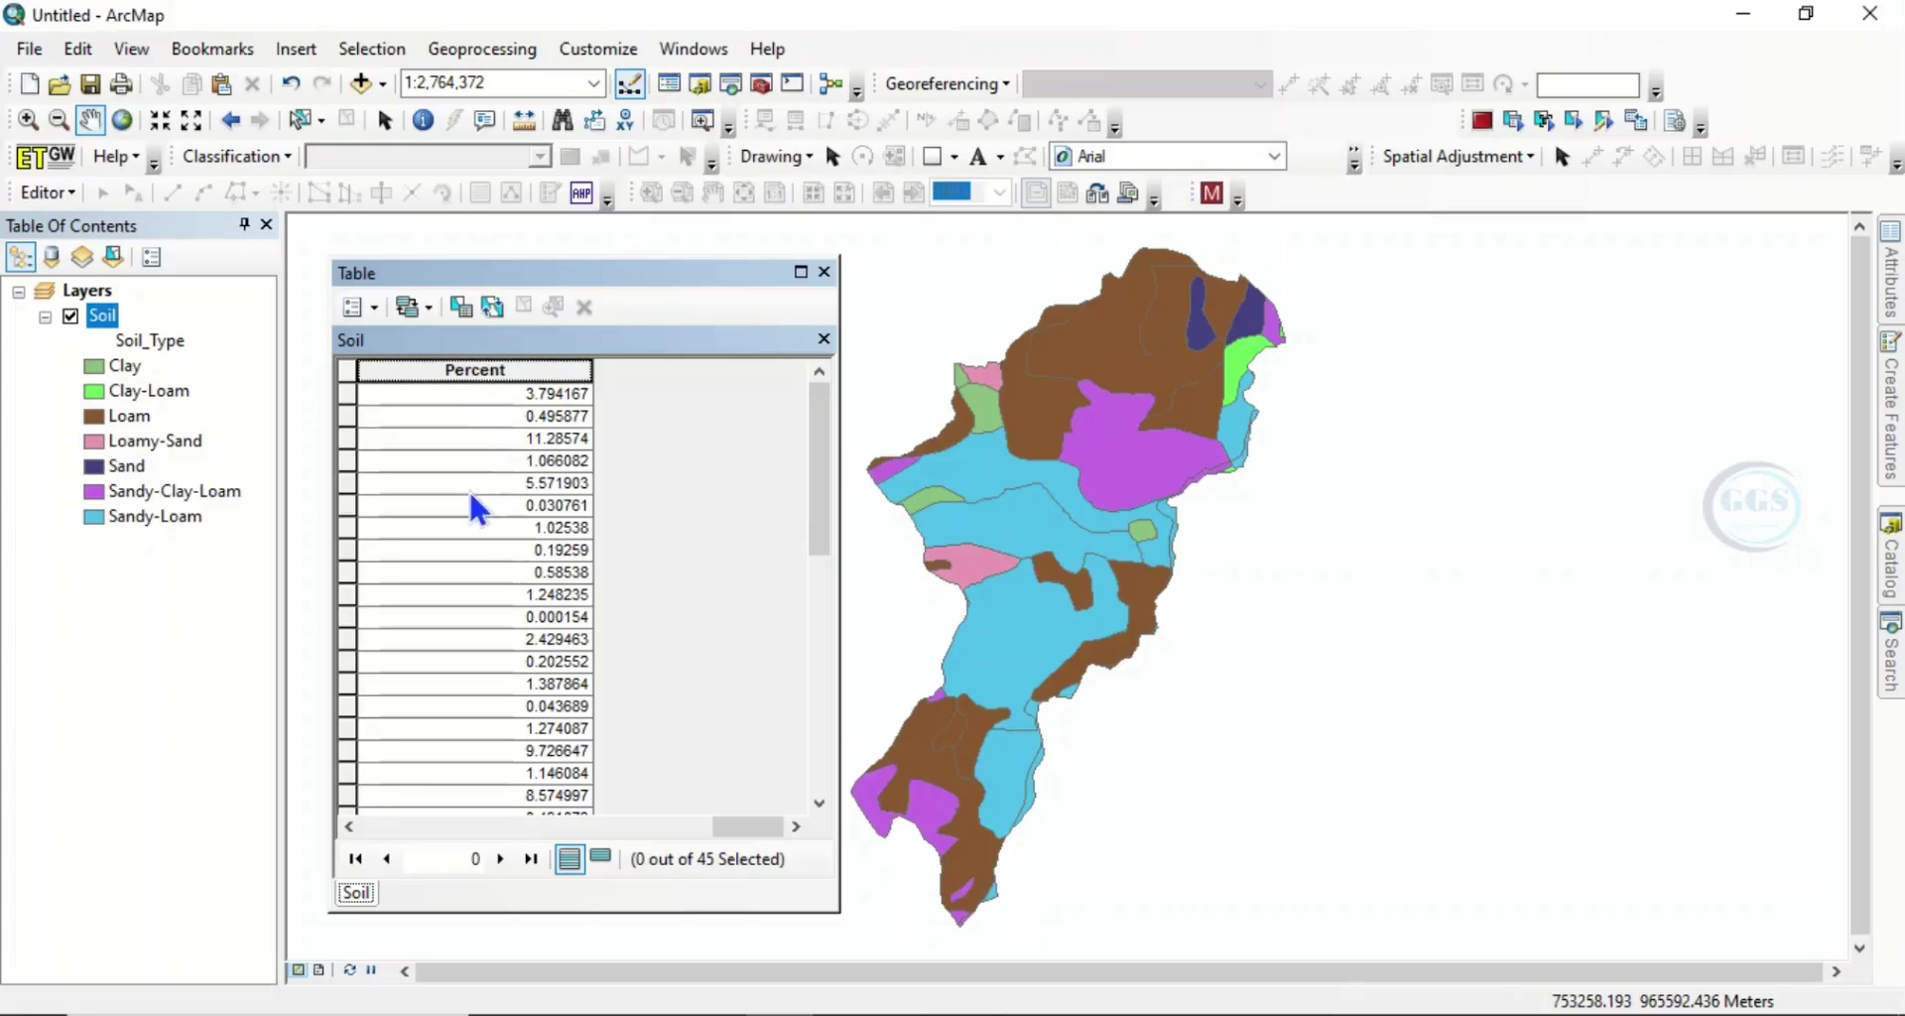
right_click(470, 375)
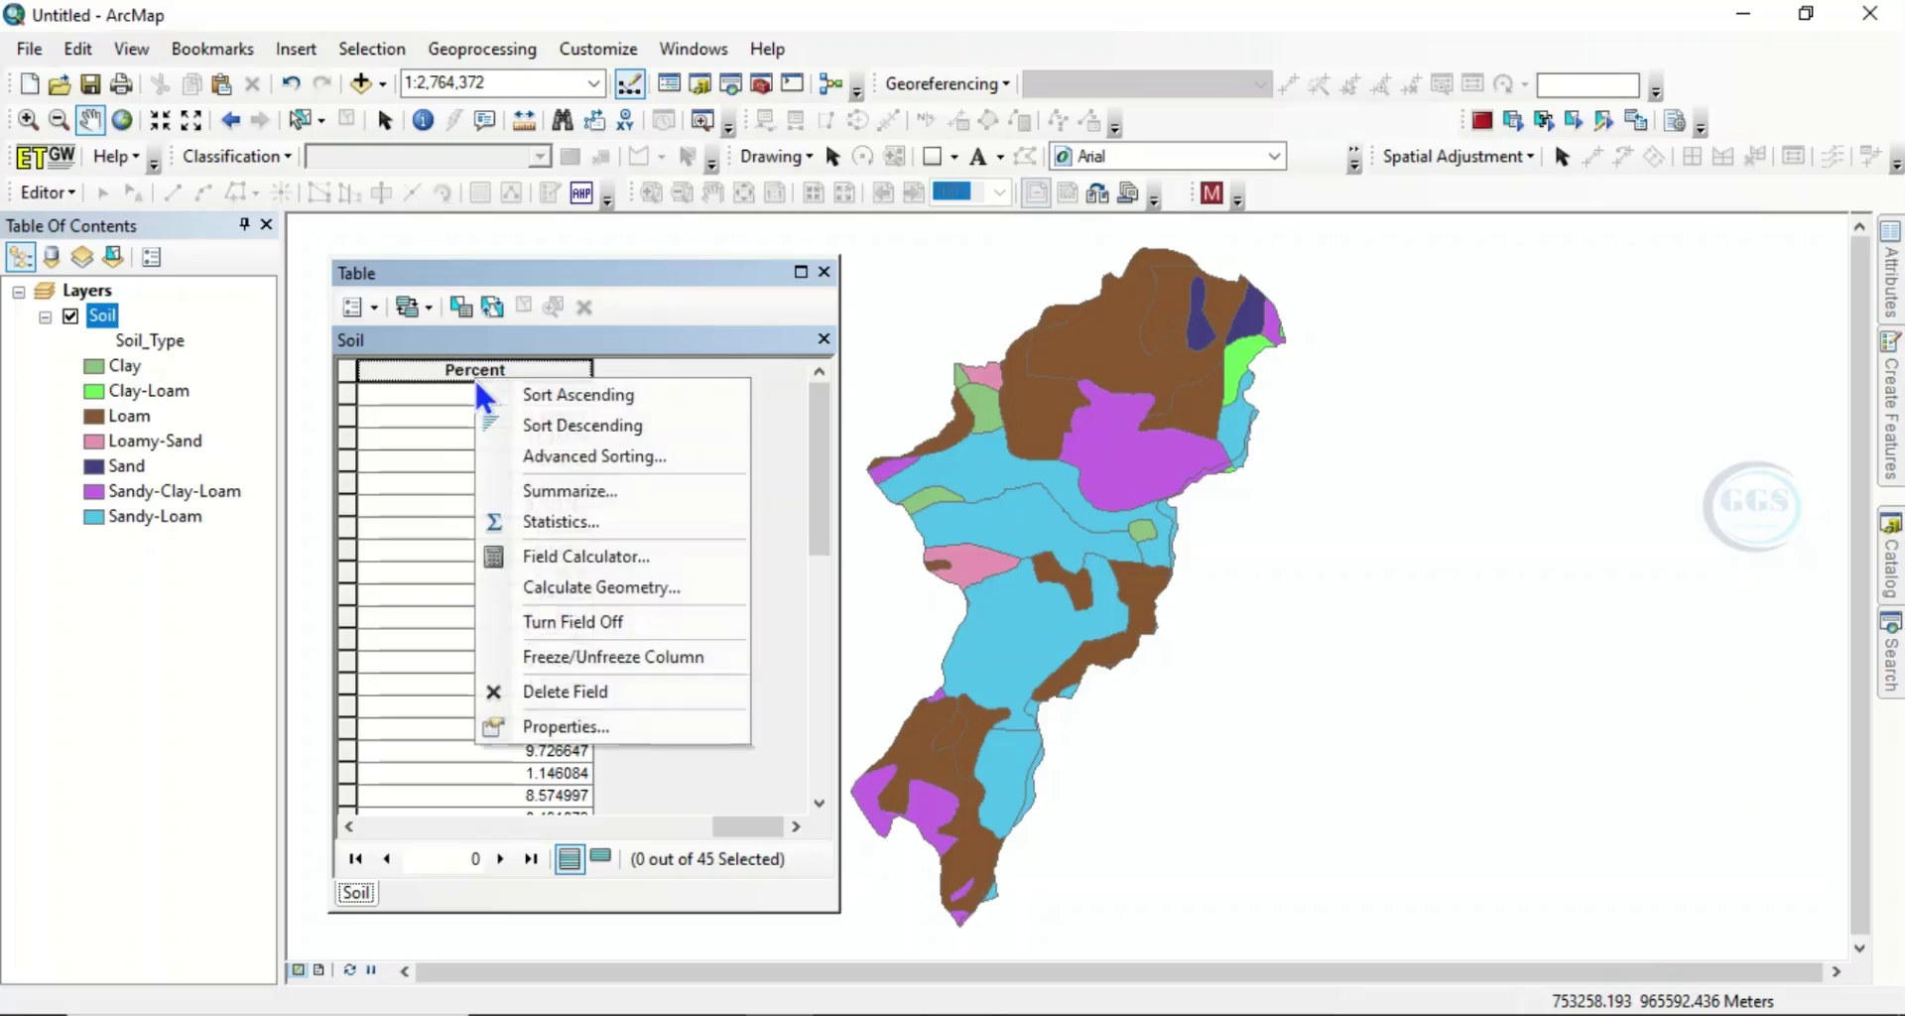
left_click(554, 522)
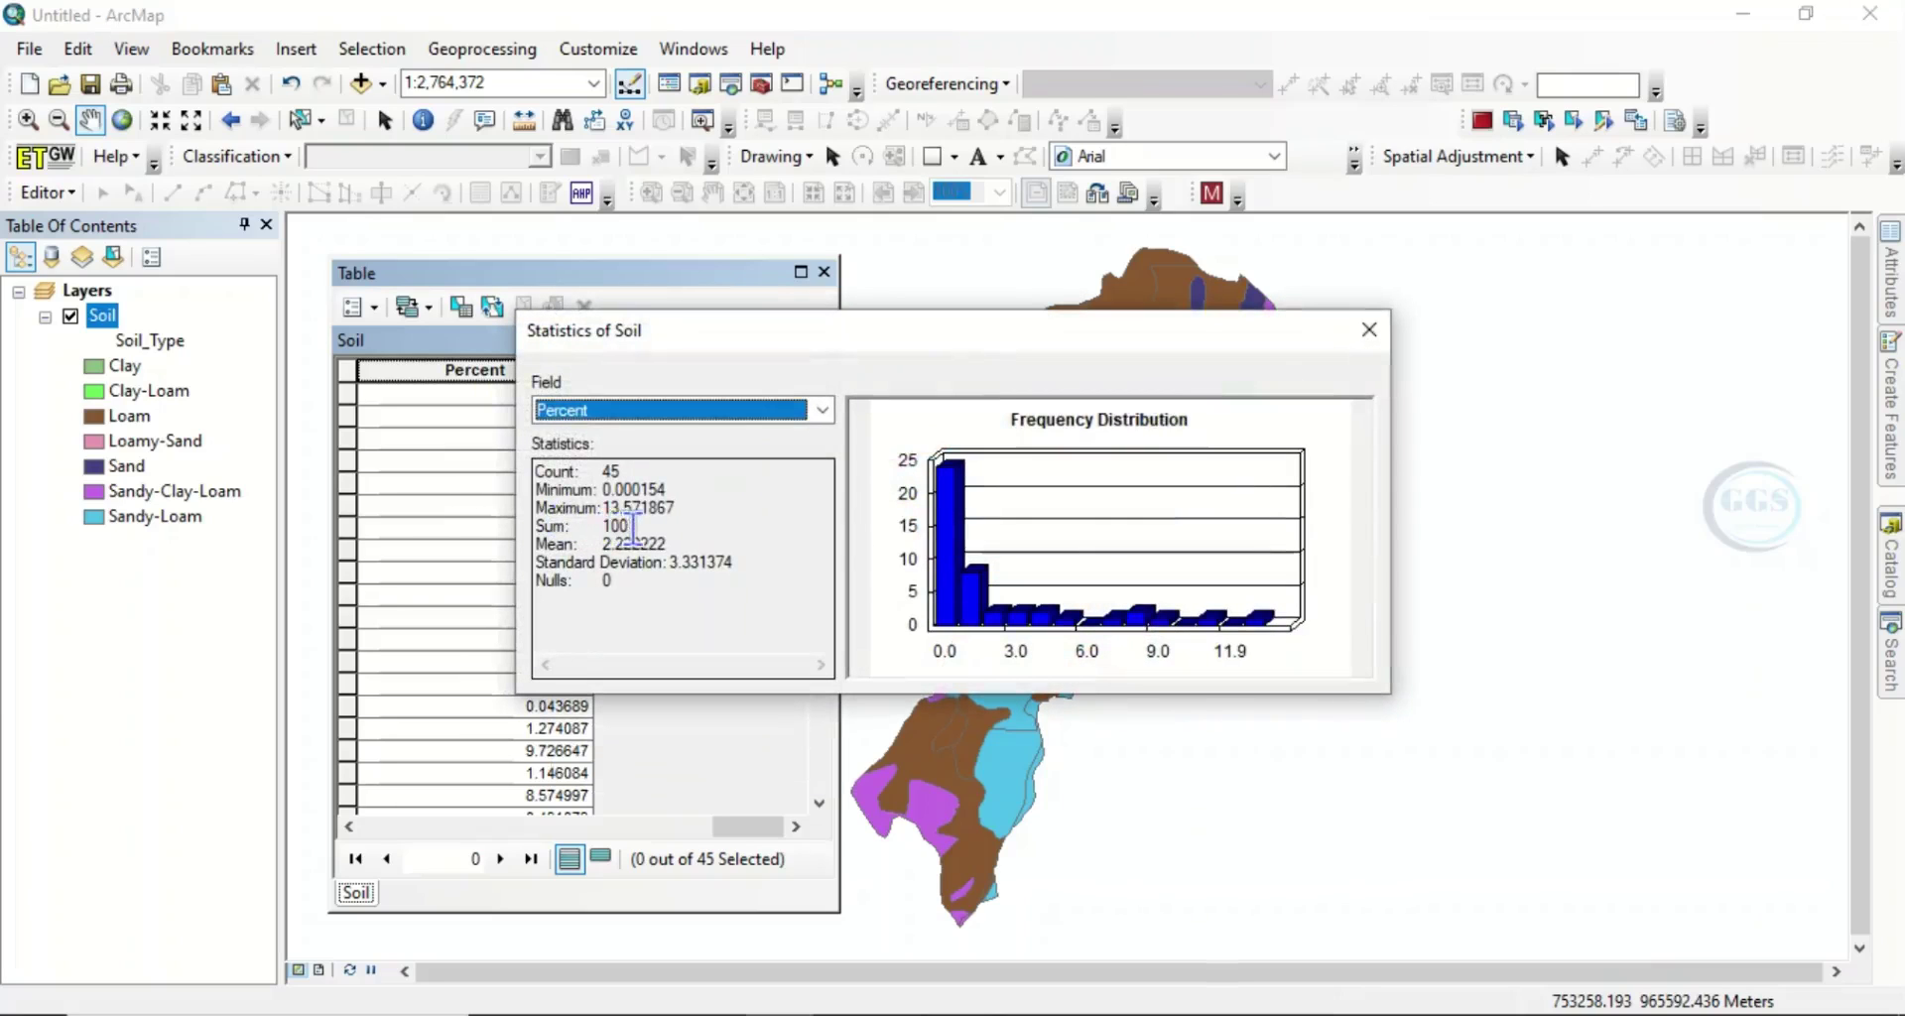
left_click(608, 526)
double_click(613, 525)
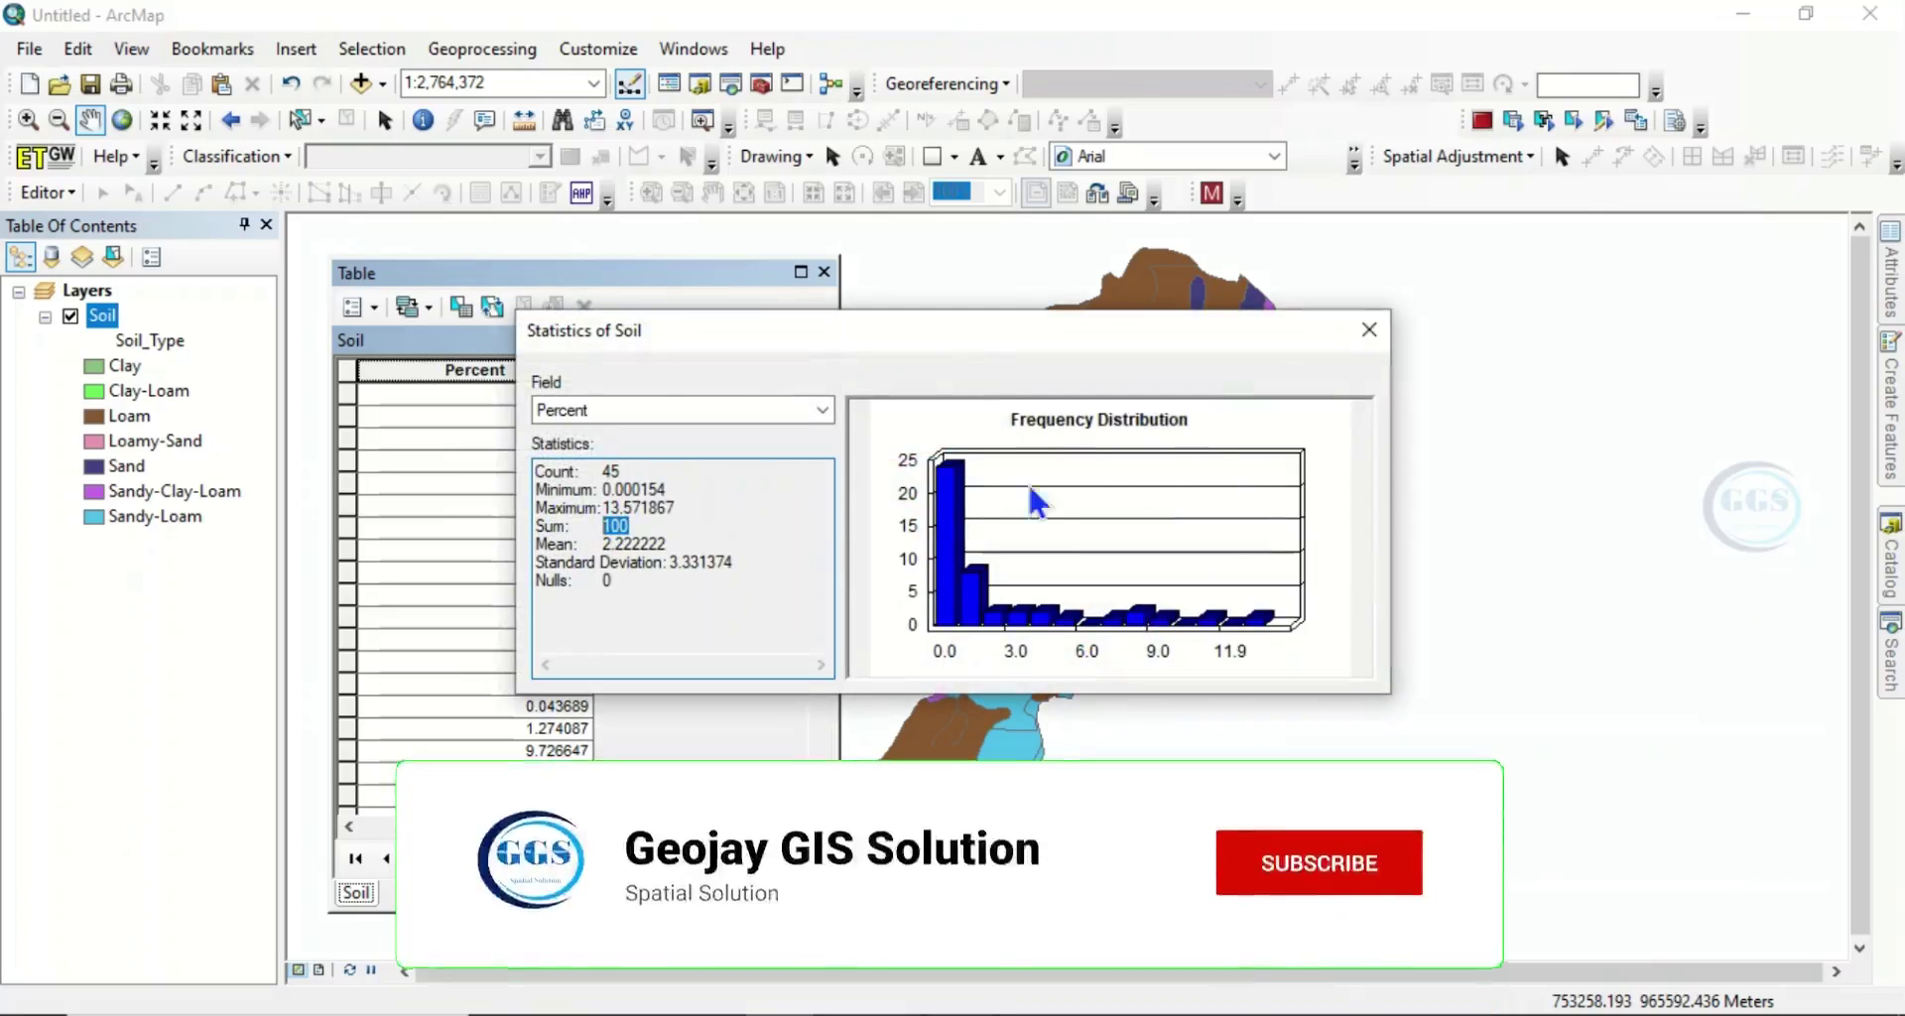
left_click(1368, 328)
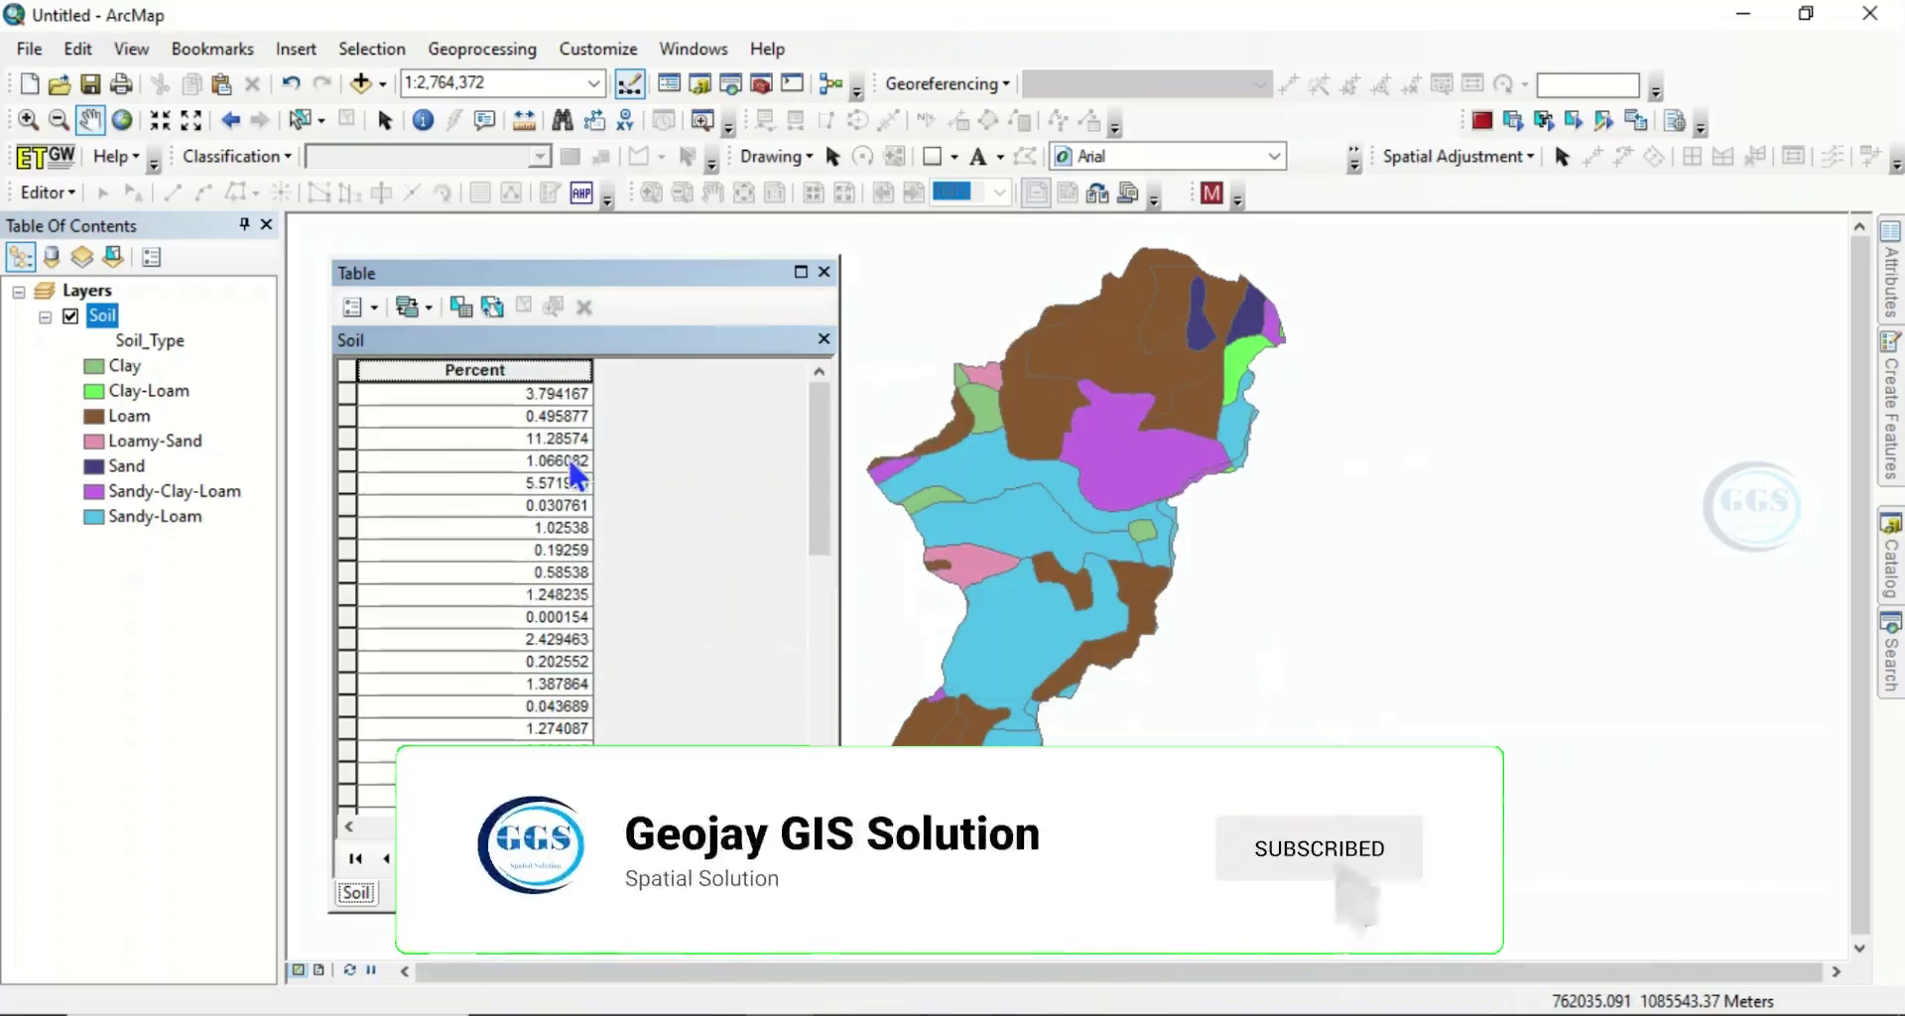